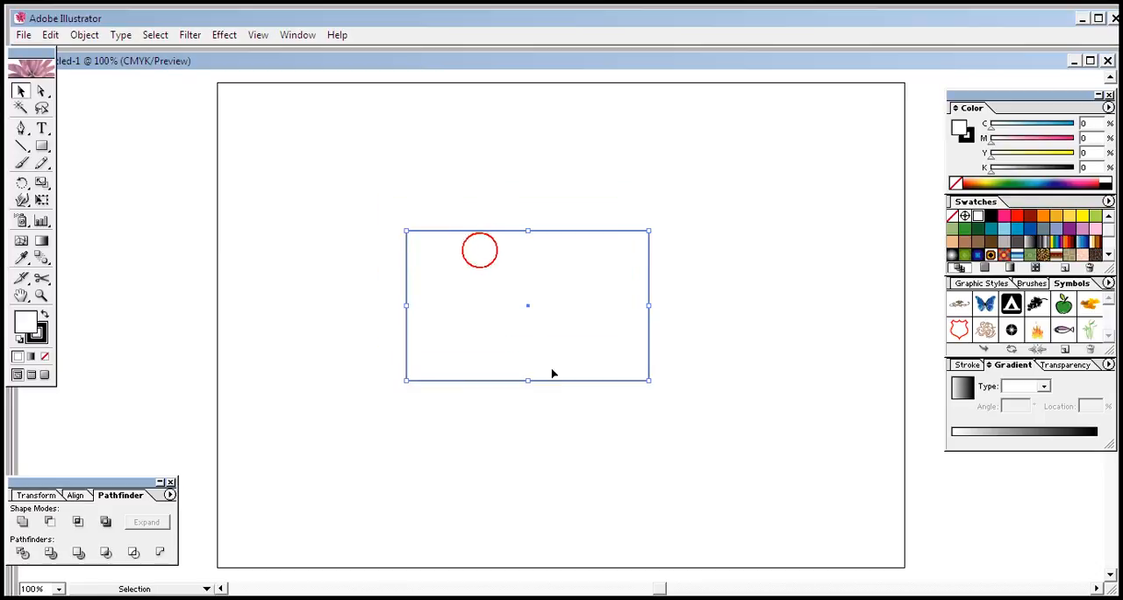
Step: Reposition the white rectangle near the centre of the artboard and deselect it
left_click_drag(575, 330, 542, 369)
left_click(551, 455)
left_click(529, 460)
left_click(531, 422)
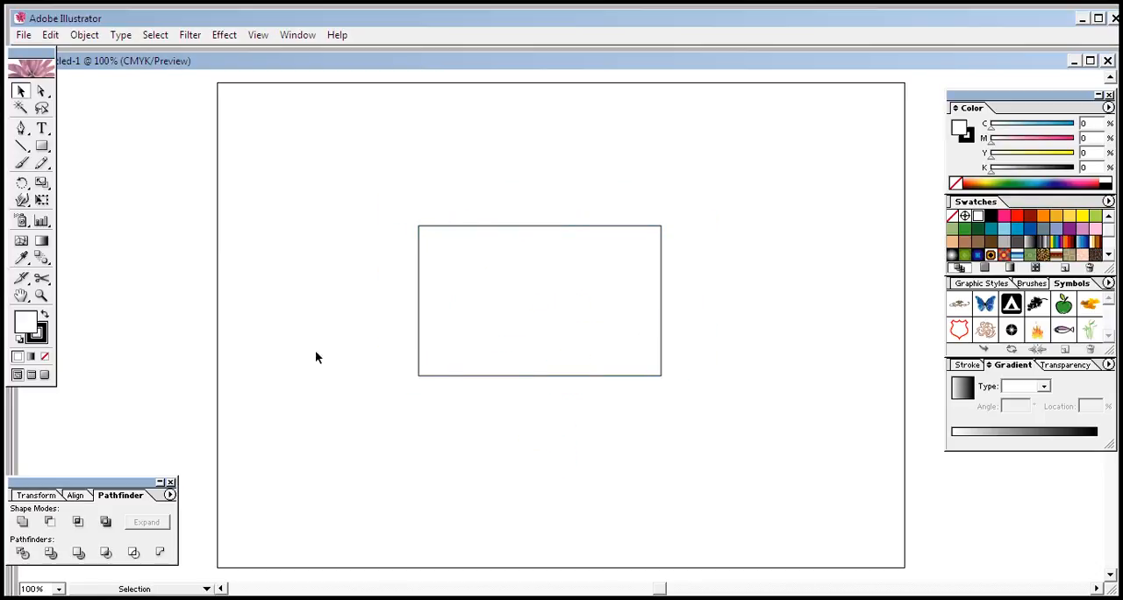
Step: Fill the rectangle with the default white-to-black linear gradient
left_click(983, 438)
left_click(618, 264)
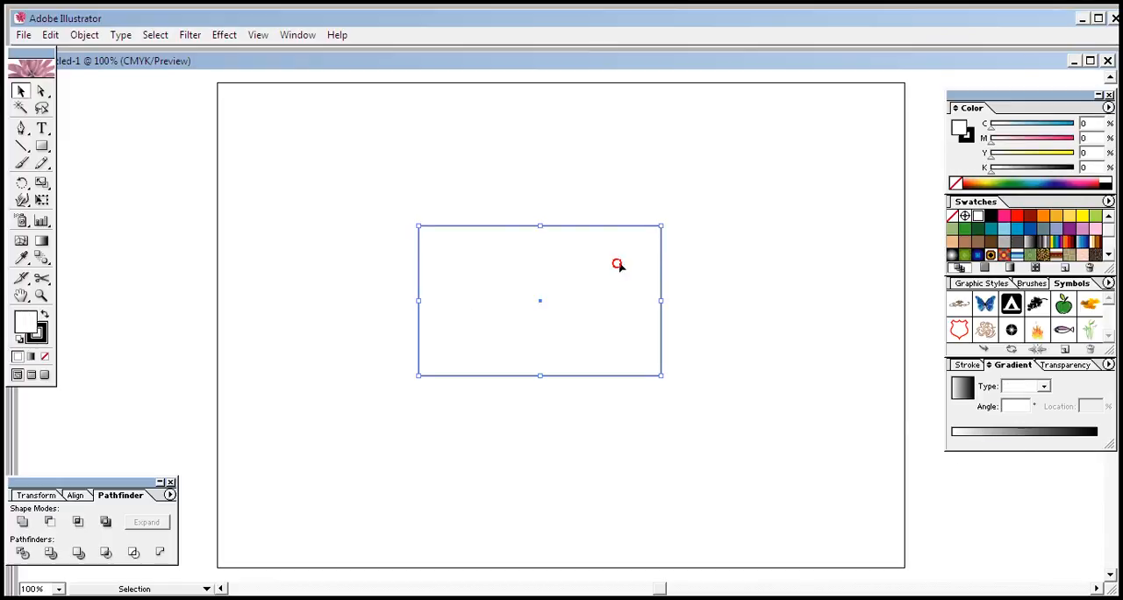
left_click(1036, 432)
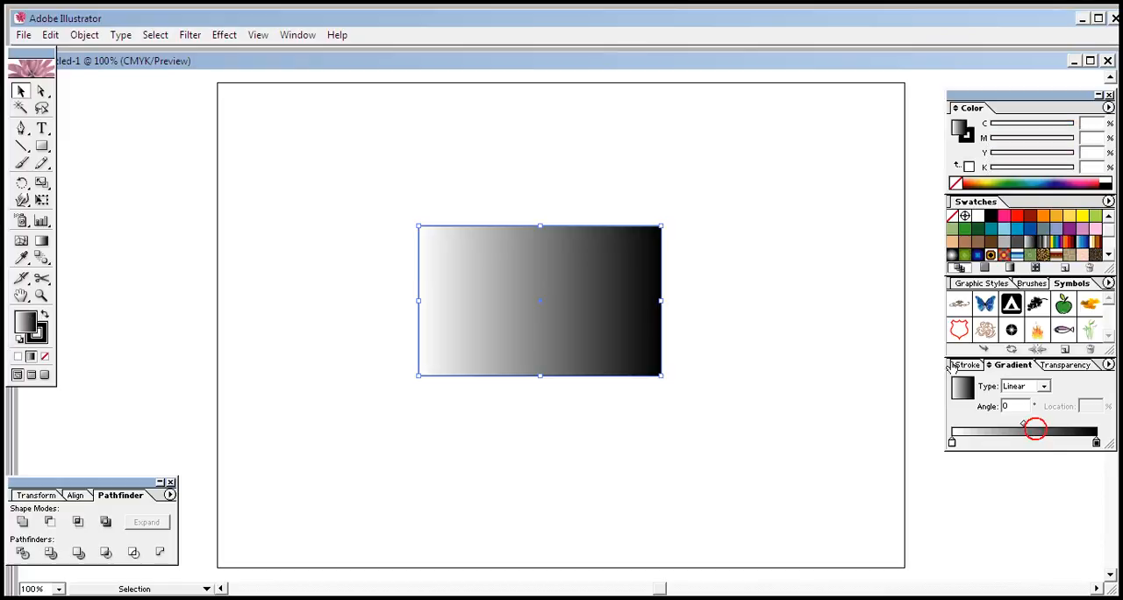
Step: Switch the gradient's starting colour stop to RGB and set it to dark blue, R 39, G 15, B 130
left_click(953, 443)
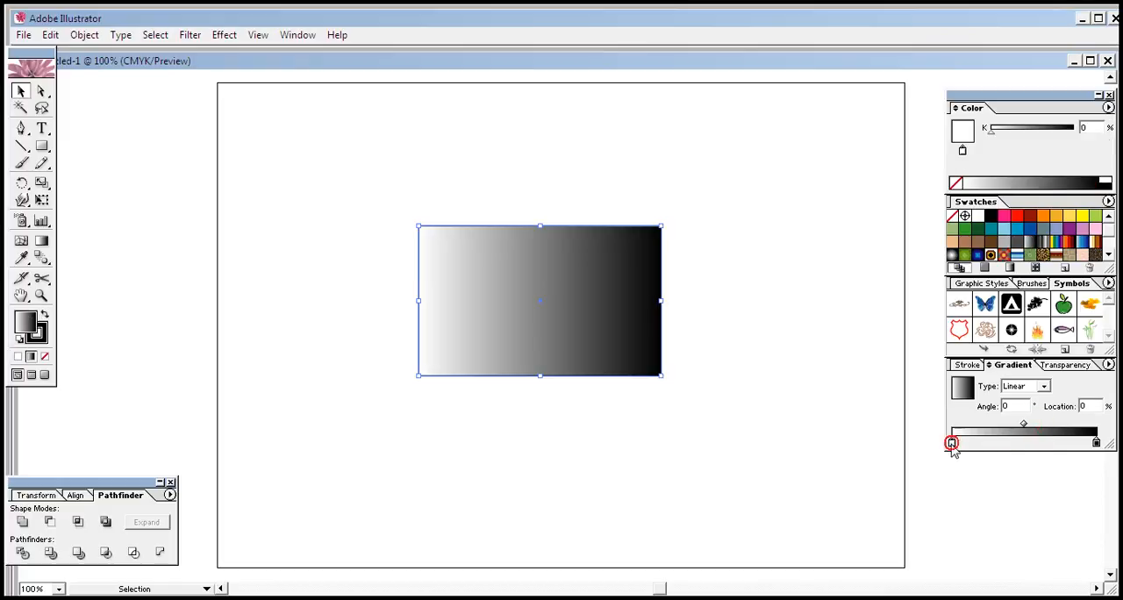
left_click(1109, 107)
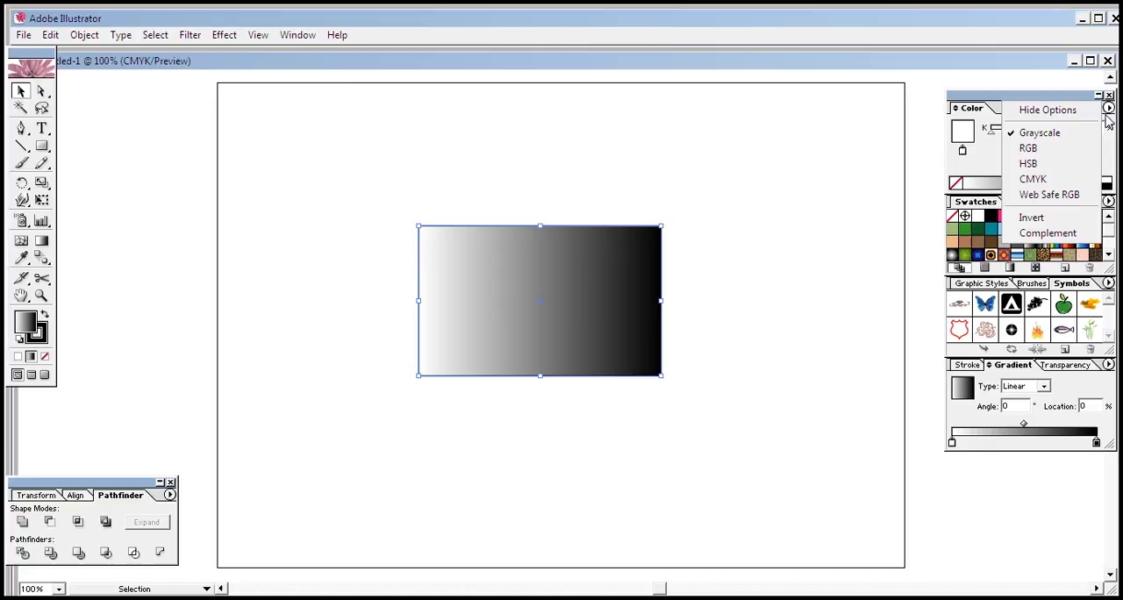
left_click(1033, 148)
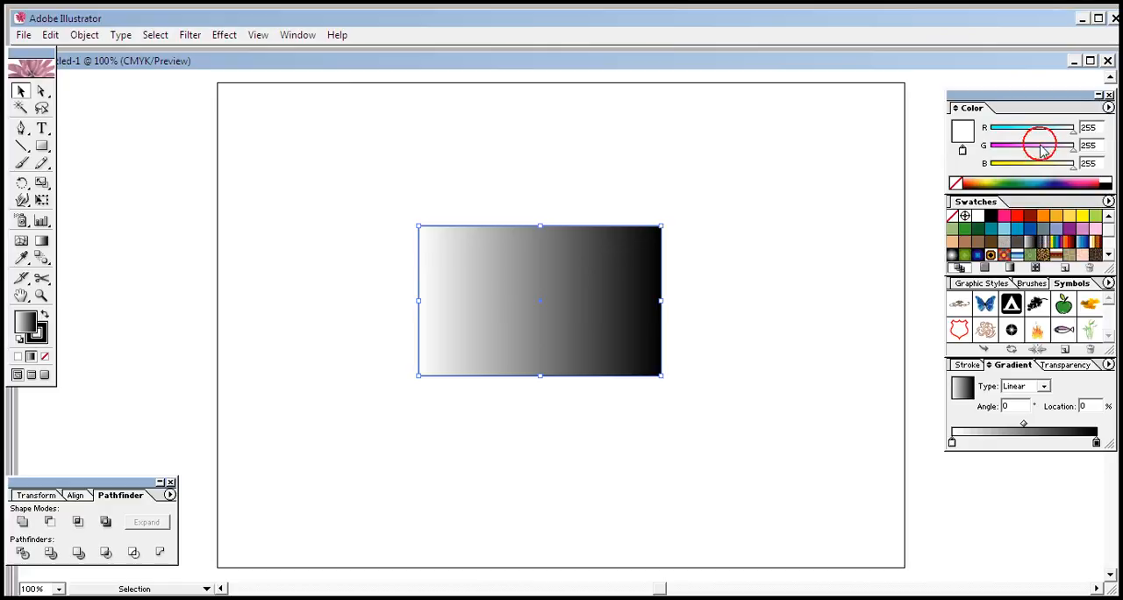
left_click_drag(1036, 176, 1040, 182)
left_click(1063, 177)
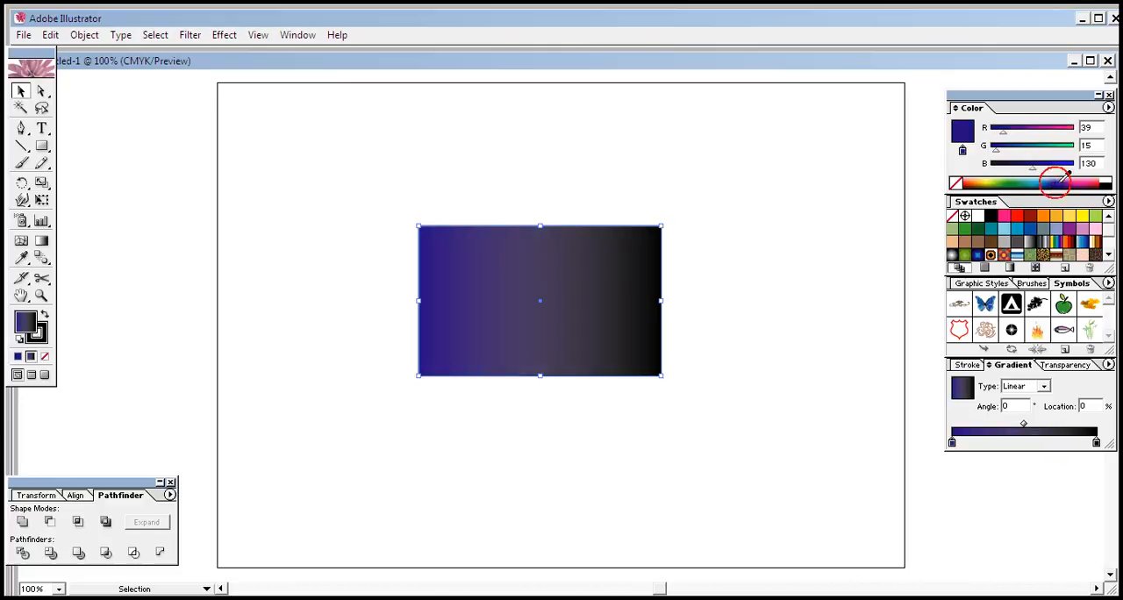
Step: Switch the gradient's end colour stop to RGB and set it to medium blue, R 37, G 115, B 178
left_click(1096, 443)
left_click(1106, 107)
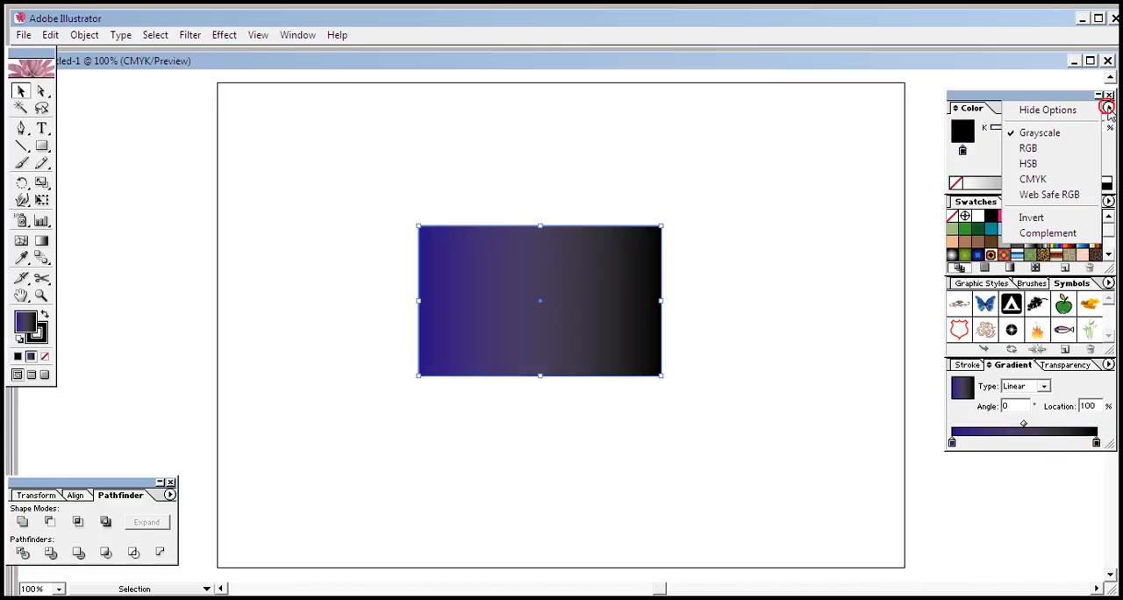
left_click(1074, 132)
left_click(1107, 107)
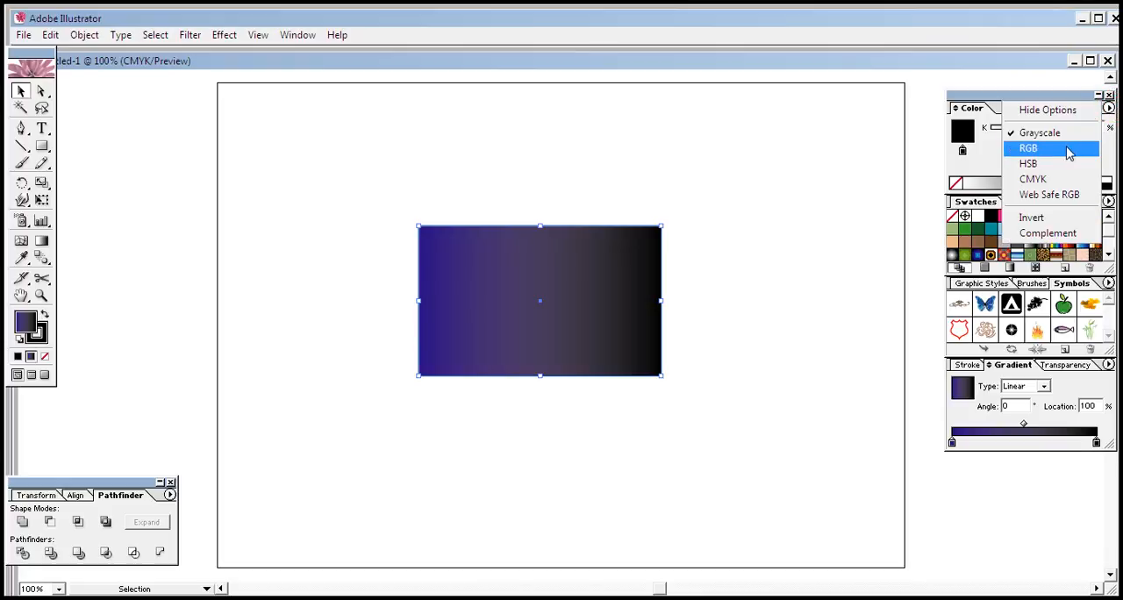
left_click(1035, 148)
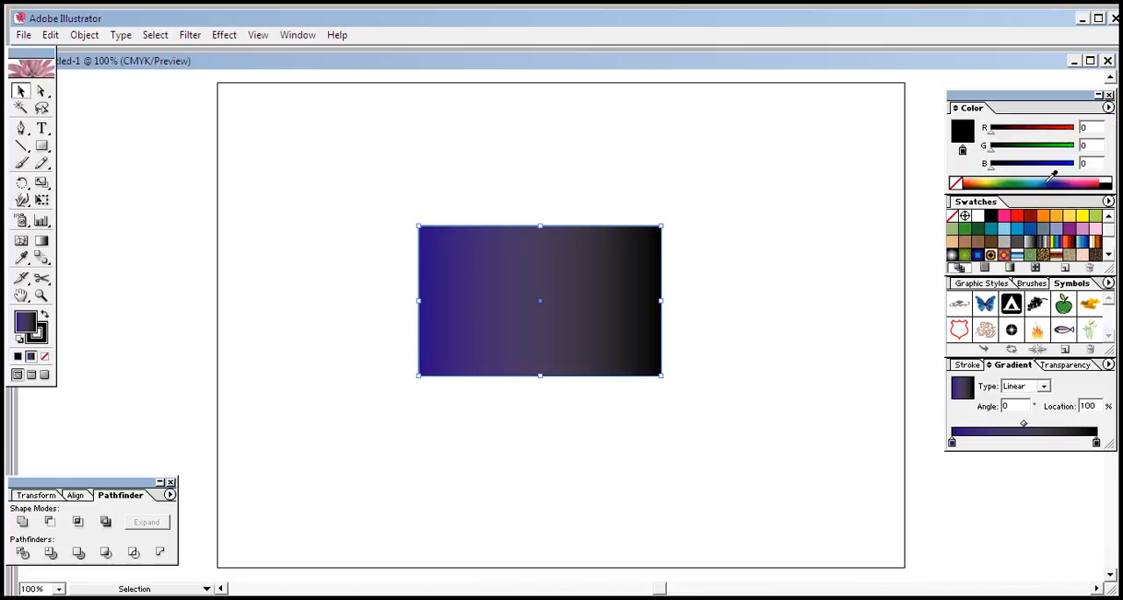
left_click(1050, 180)
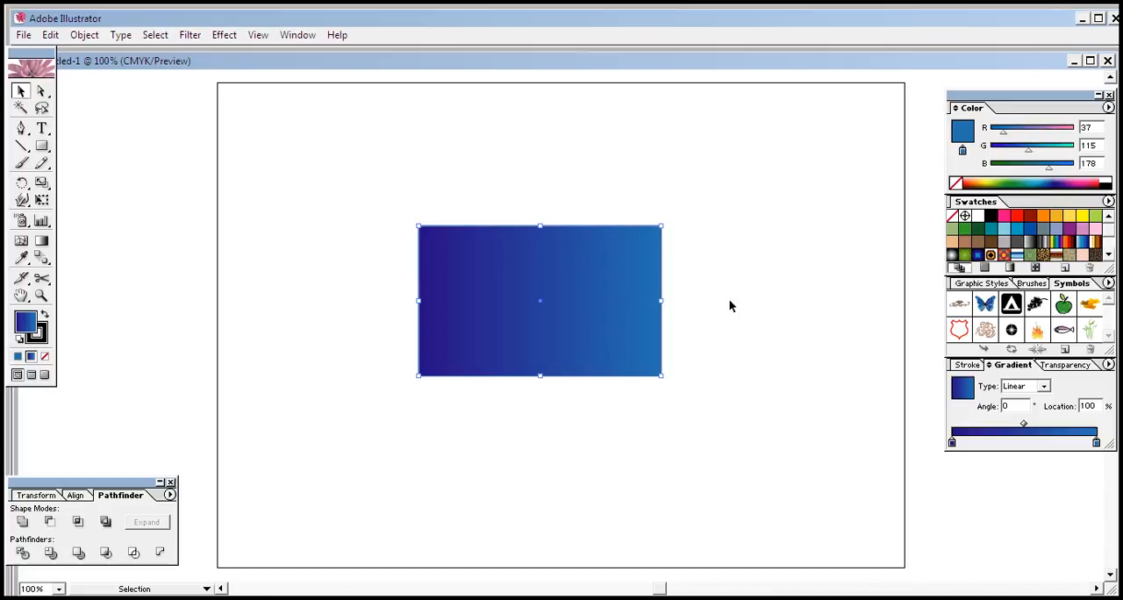
Step: Shift the gradient's midpoint toward the lighter blue end so the dark blue covers more of the rectangle
left_click_drag(1024, 433, 1062, 430)
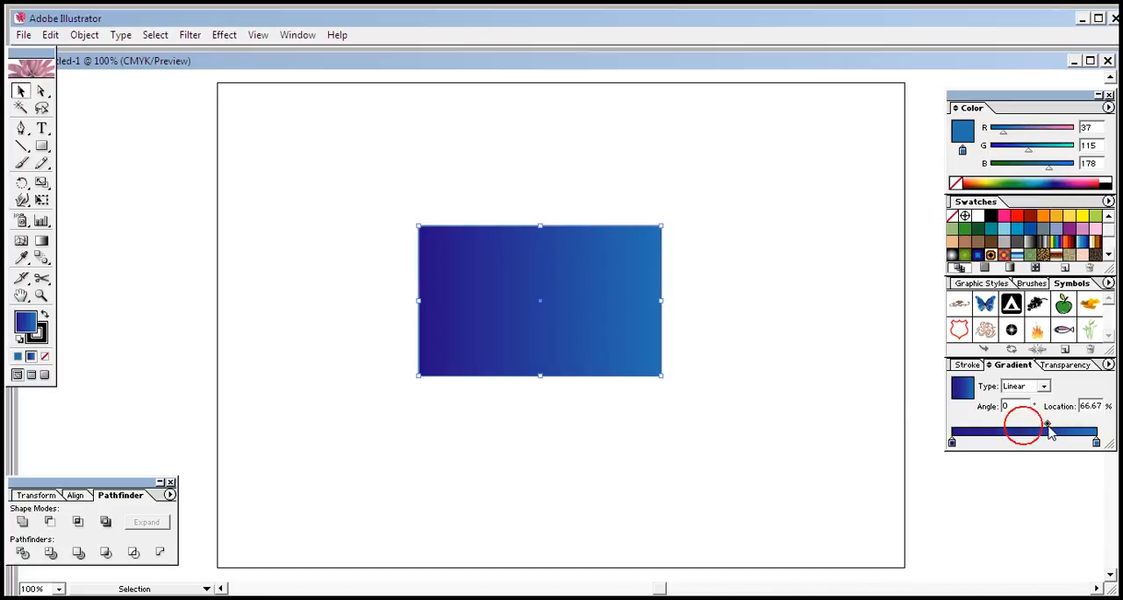
left_click(778, 385)
left_click(815, 283)
left_click(556, 327)
left_click(575, 489)
left_click(718, 351)
left_click(463, 350)
Step: Remove the stroke from the gradient rectangle and deselect it
left_click(40, 340)
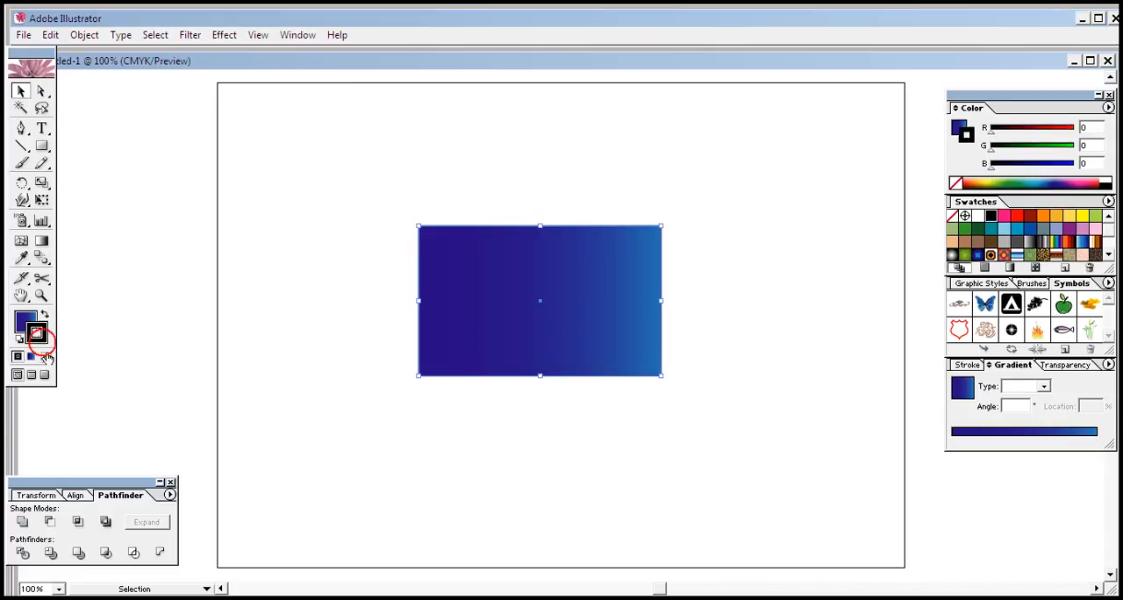
left_click(45, 356)
left_click(473, 433)
left_click(505, 353)
left_click(553, 444)
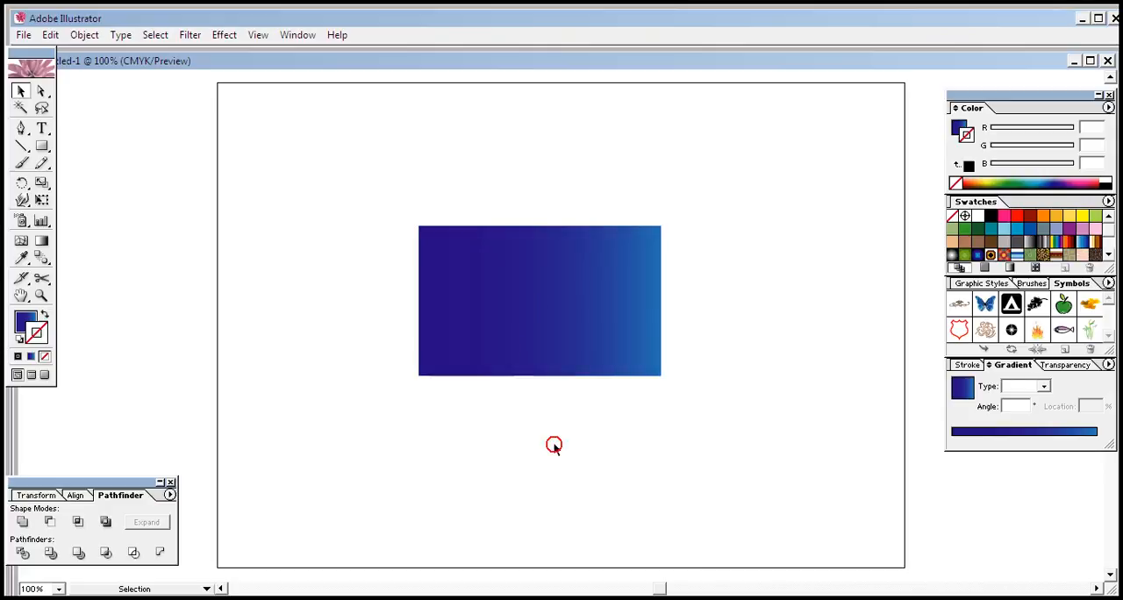
Step: Move the gradient rectangle slightly to the left on the artboard and deselect it
left_click(725, 345)
left_click_drag(657, 336, 621, 336)
left_click(701, 397)
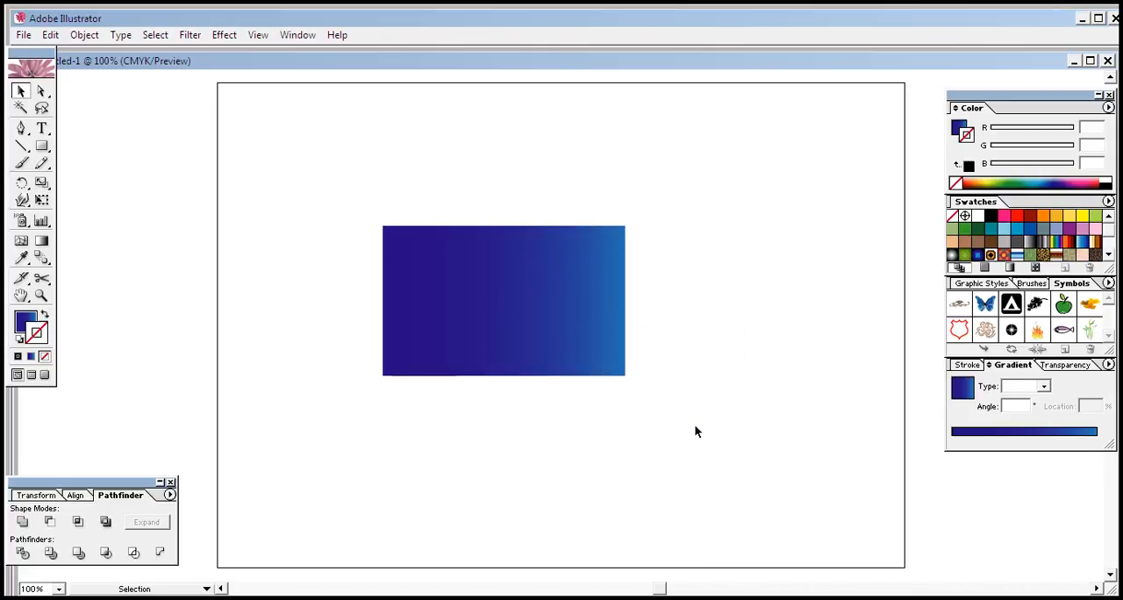
left_click(747, 311)
left_click(575, 323)
left_click(713, 311)
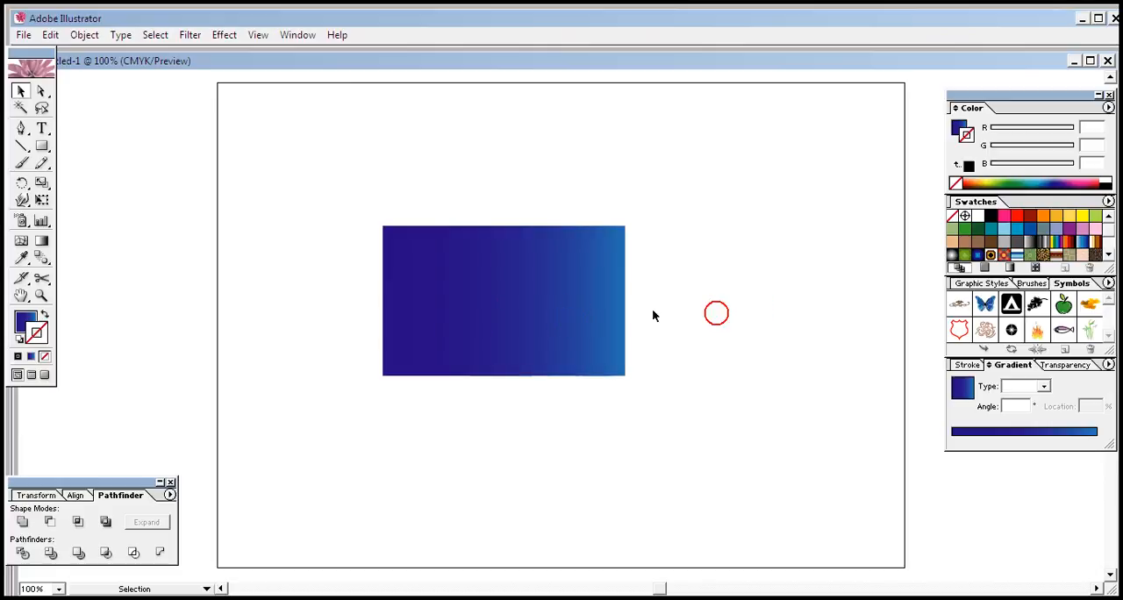
Step: Draw a closed Pen shape over the rectangle's upper part, with straight top and sides and an S-shaped wavy lower edge
left_click(23, 130)
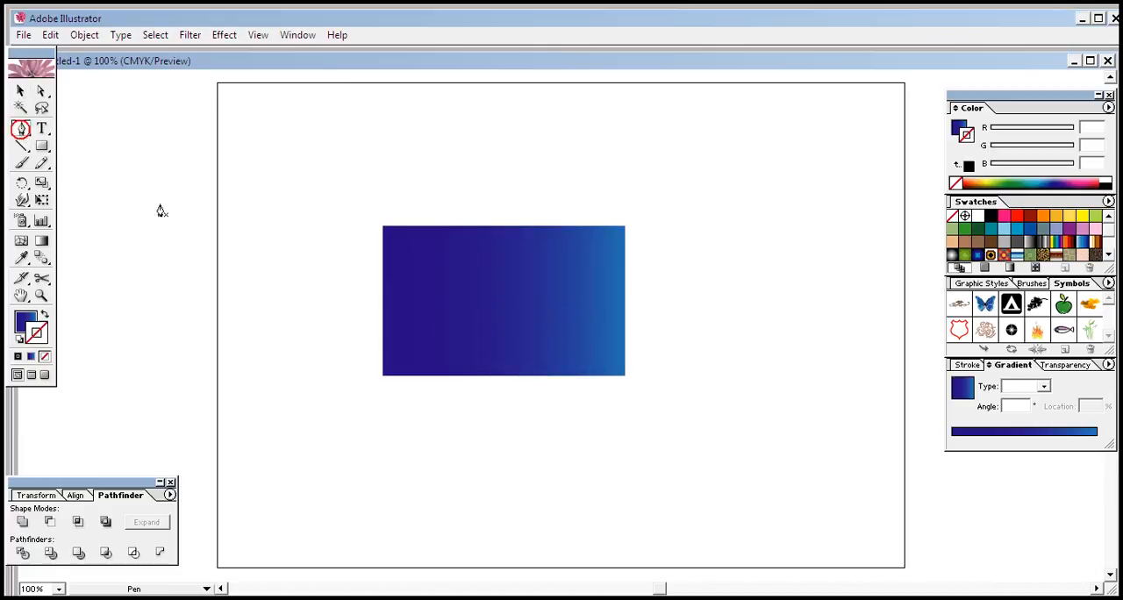
left_click(382, 227)
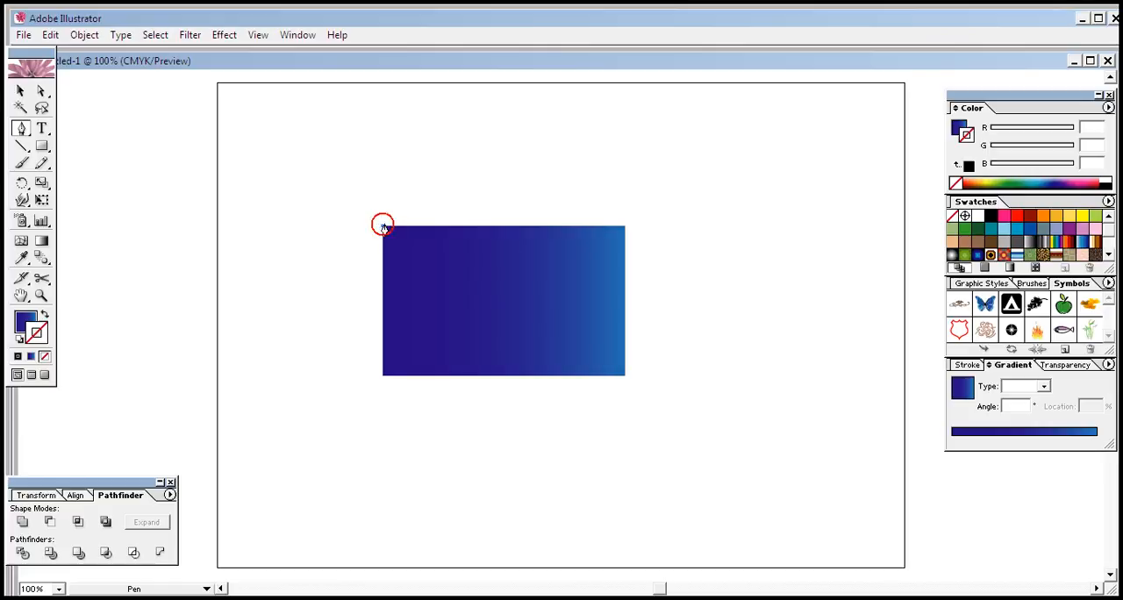
left_click(624, 226)
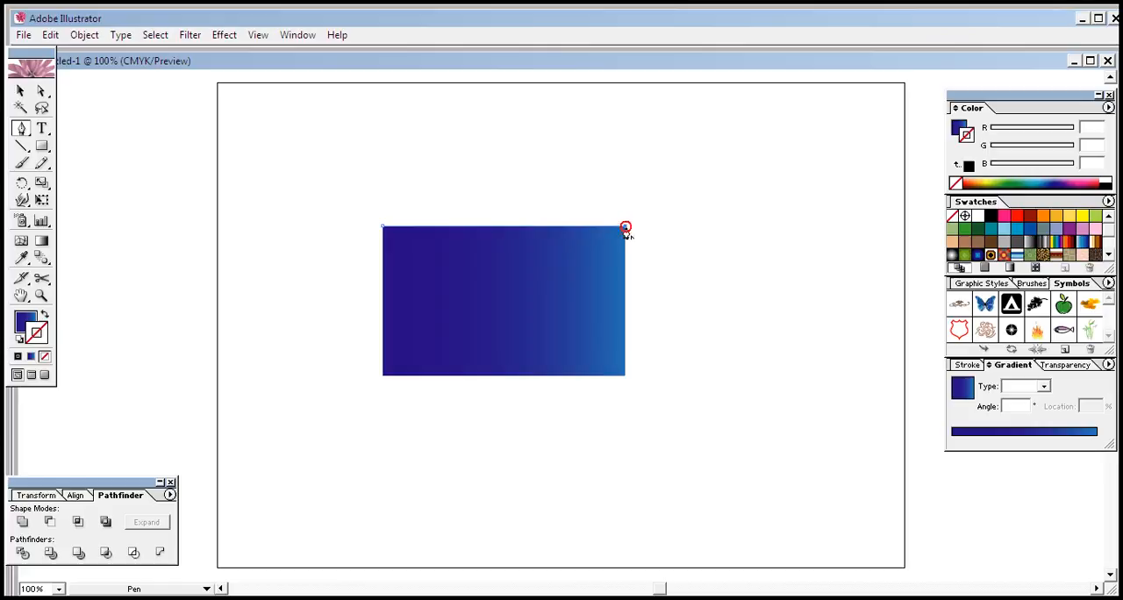
left_click(624, 277)
left_click_drag(476, 276, 409, 329)
key("ctrl")
key("ctrl")
left_click(382, 281)
left_click(382, 226)
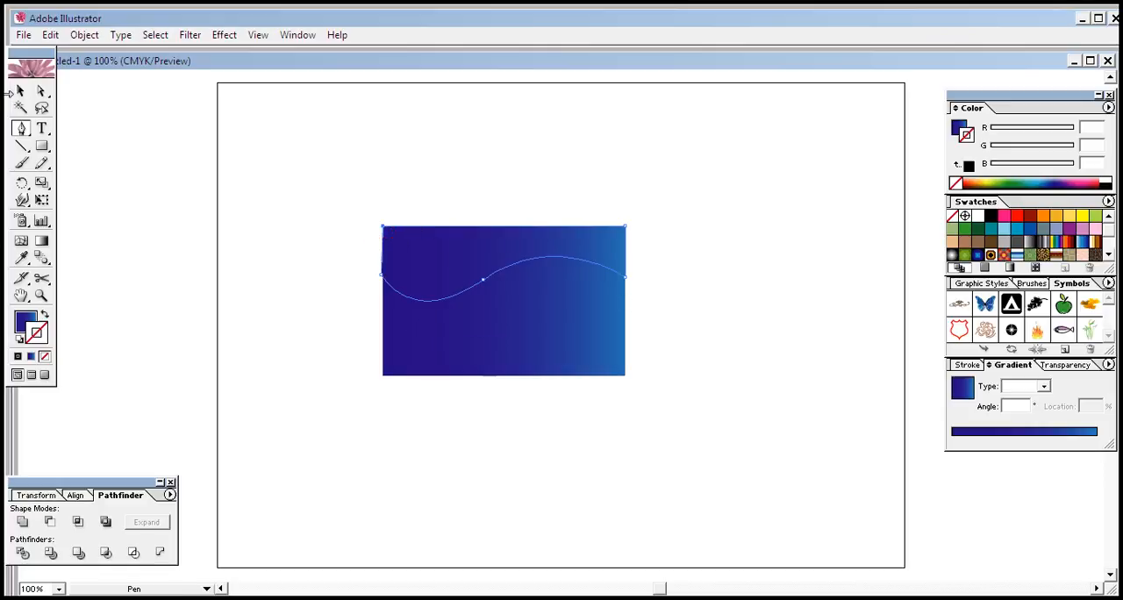
Step: Align the left edge of the wave shape with the left edge of the gradient rectangle
left_click(20, 91)
left_click(263, 130)
left_click(407, 254)
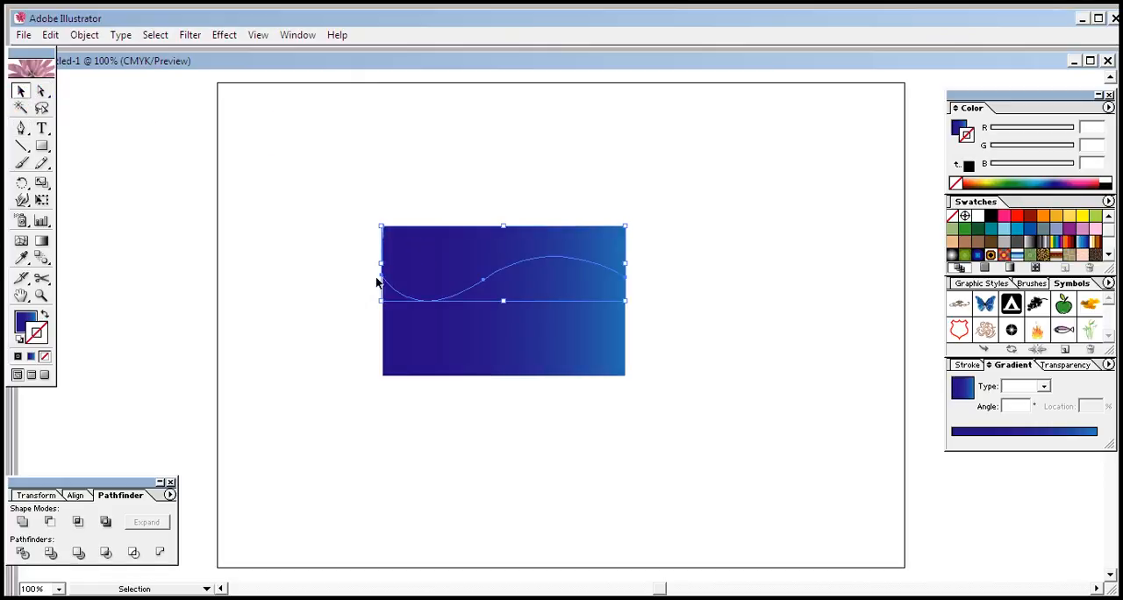
left_click(405, 275)
left_click(380, 264)
left_click(362, 259)
left_click(446, 263)
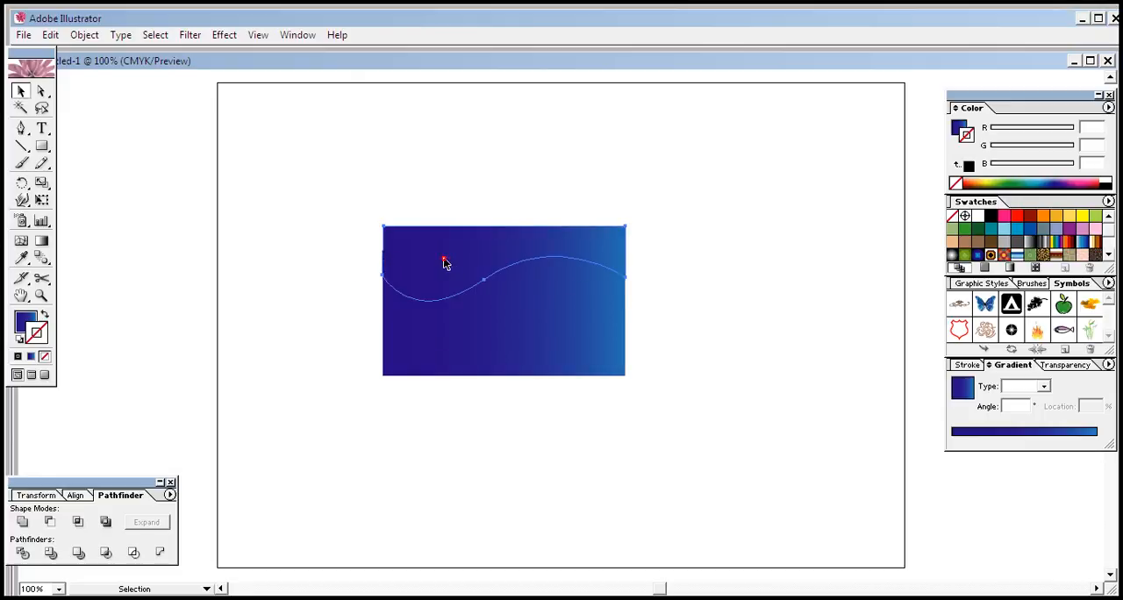
left_click(383, 261)
left_click(384, 261)
left_click(341, 281)
left_click(469, 457)
left_click(451, 273)
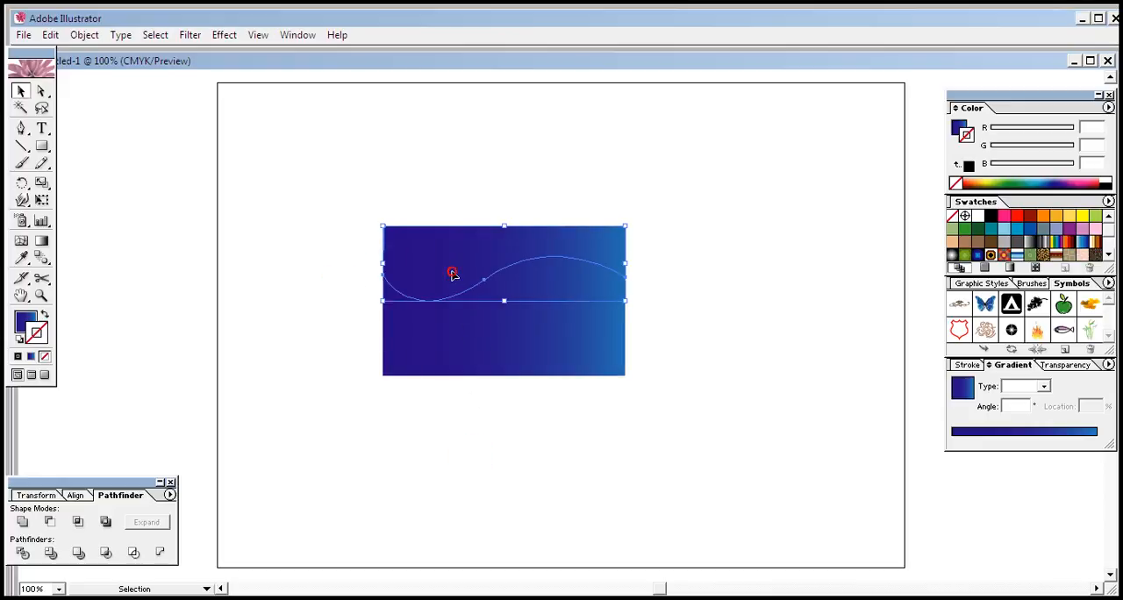
Step: Move the wave shape off the rectangle to the empty lower-right area of the artboard
left_click_drag(451, 272, 653, 481)
left_click(716, 467)
left_click(719, 442)
left_click(762, 361)
left_click(750, 444)
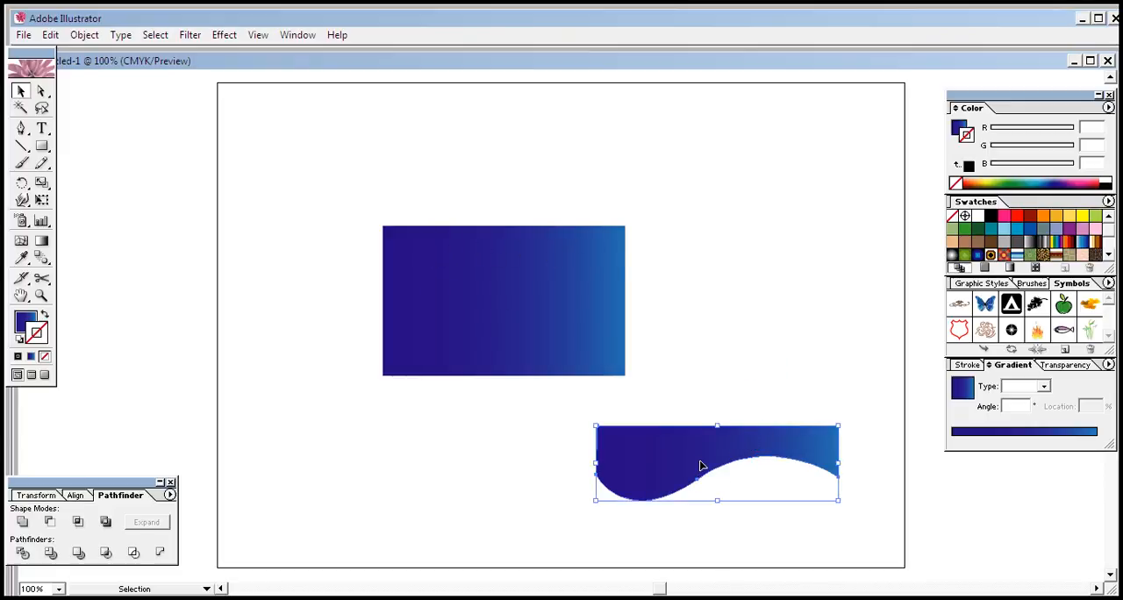
Step: Fill the wave shape with light blue, R 139, G 211, B 229, without a stroke, and shift it slightly down and right
left_click(1010, 228)
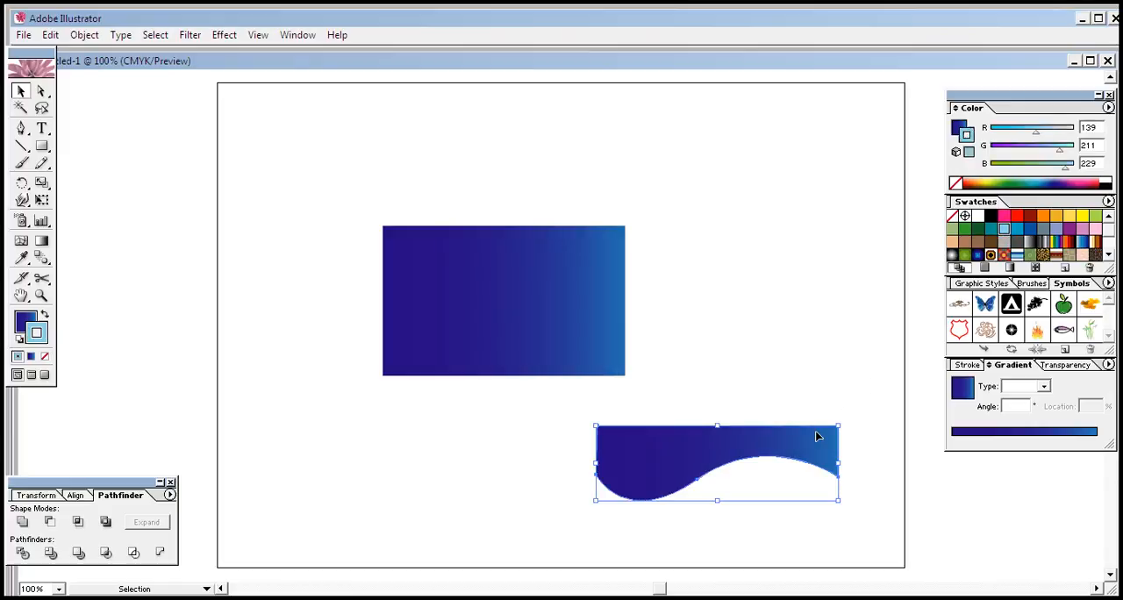
left_click(45, 357)
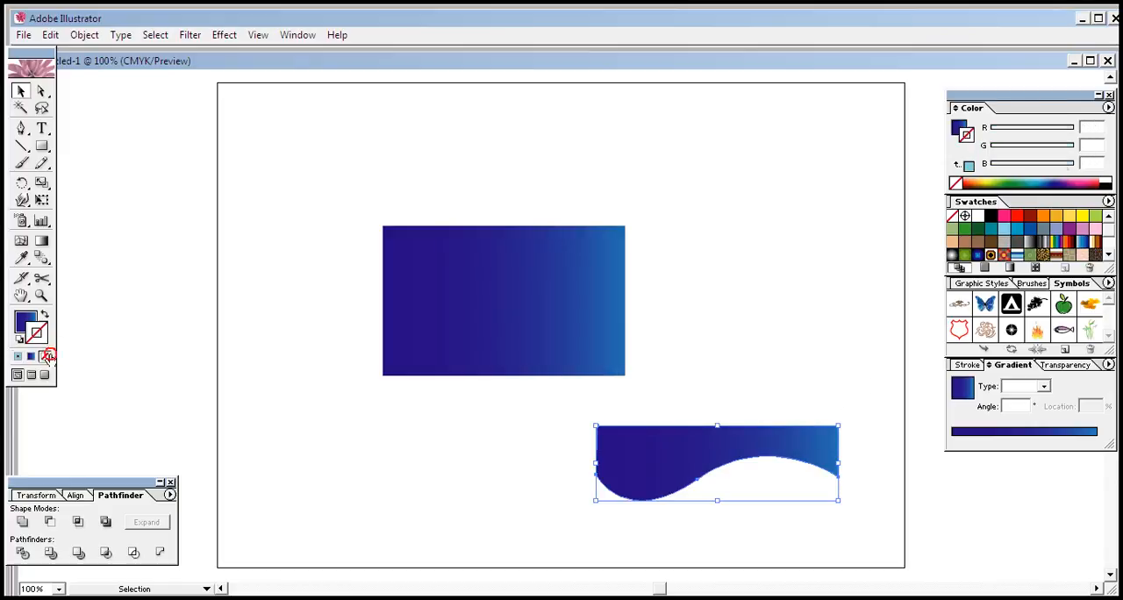
left_click(24, 321)
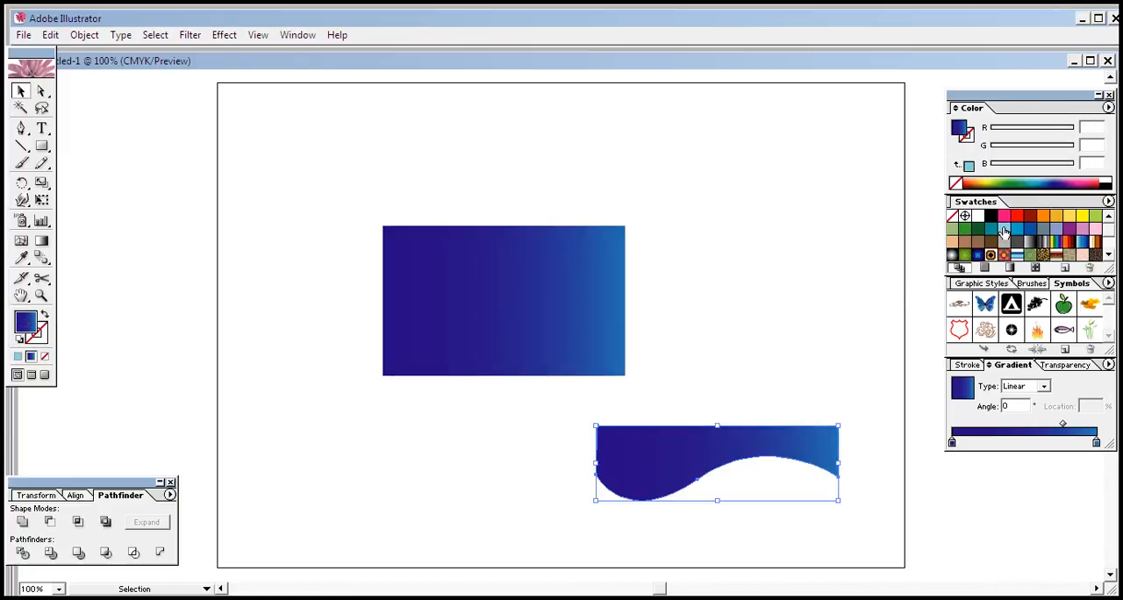
left_click(1006, 228)
left_click(762, 326)
mouse_move(756, 445)
left_mouse_down()
mouse_move(792, 412)
mouse_move(750, 460)
left_mouse_up()
left_click(799, 299)
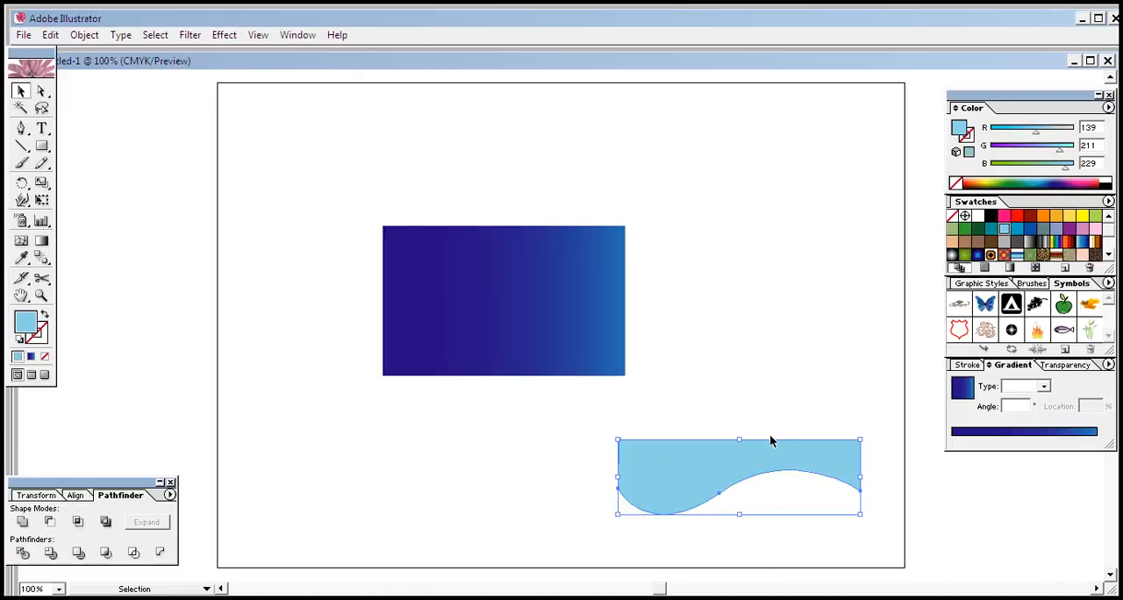
Step: Add an opacity mask to the wave shape with Clip turned off, and draw a mask rectangle covering the whole wave
left_click(1077, 366)
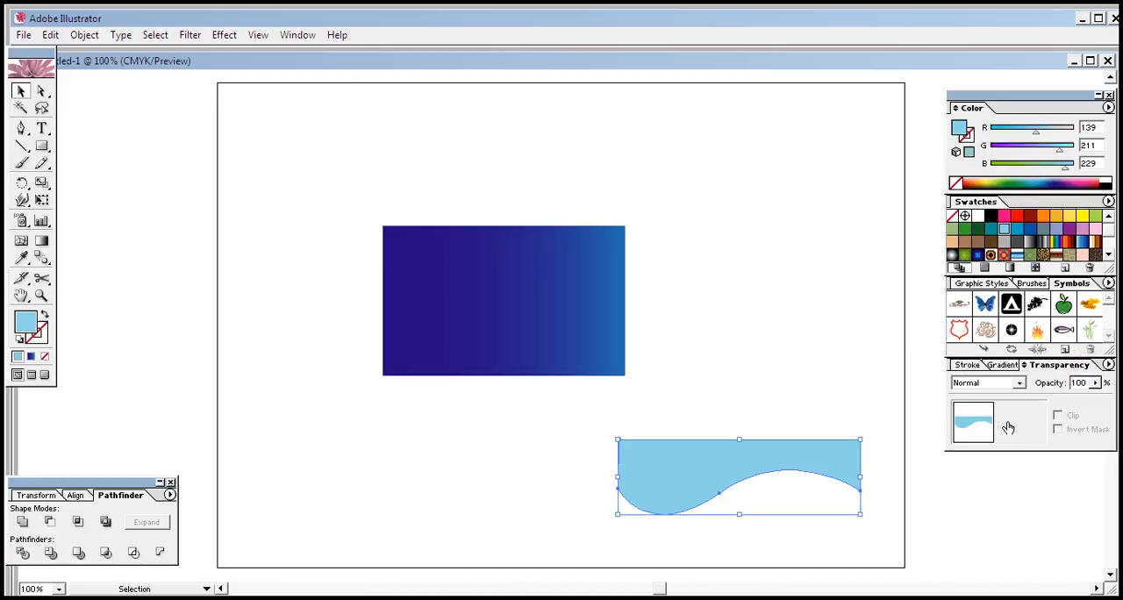
left_click(1024, 422)
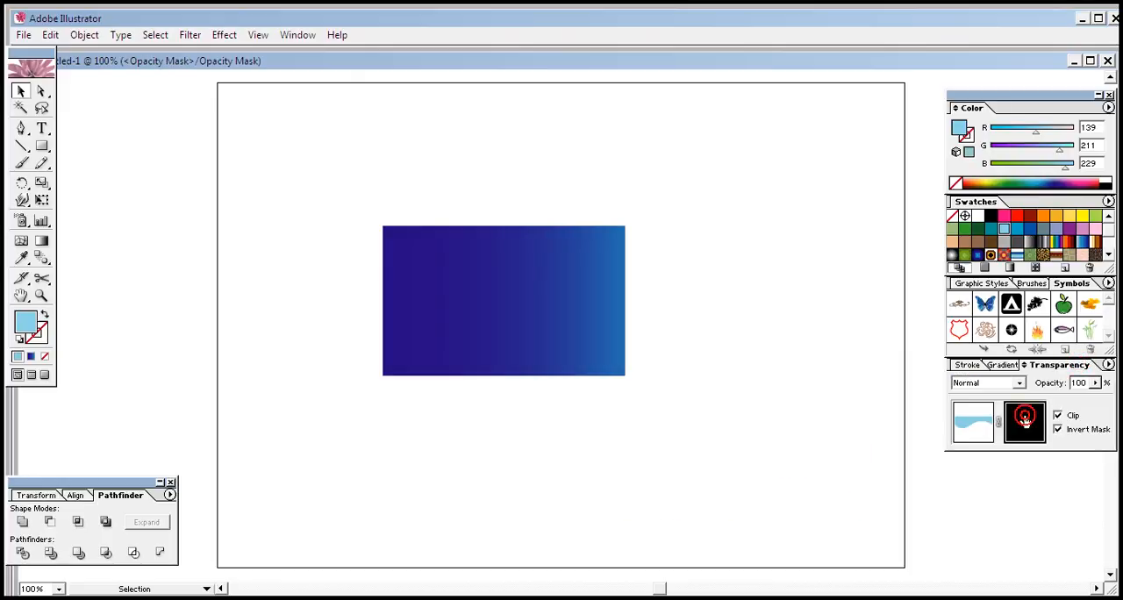
left_click(1060, 417)
left_click(40, 146)
left_click_drag(595, 418, 881, 511)
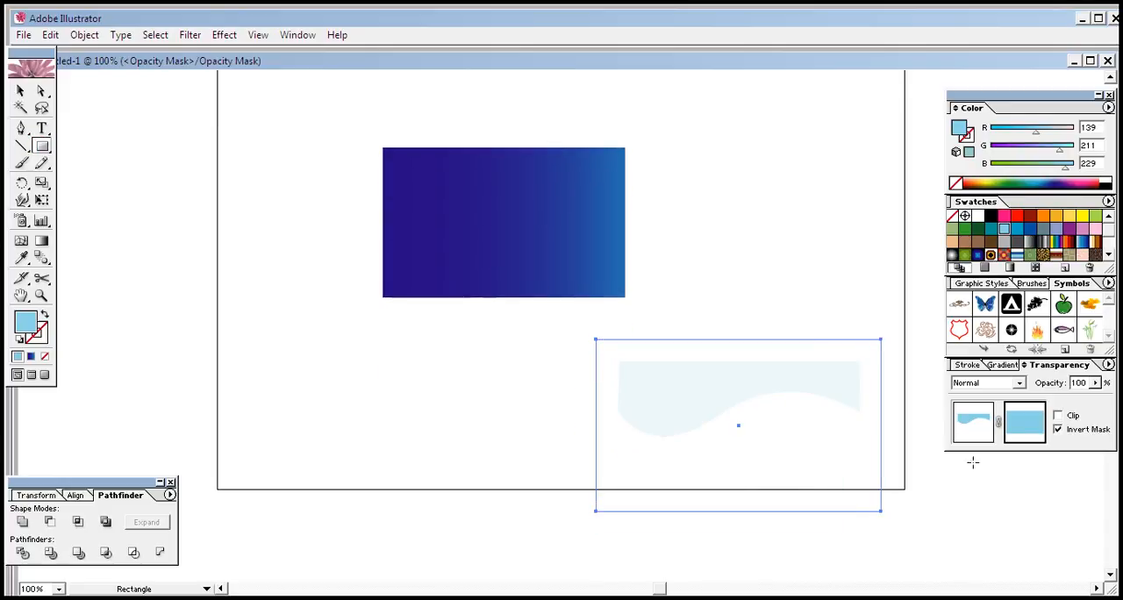
Step: Fill the mask rectangle with a black and white linear gradient running vertically so the wave fades out toward its top
left_click(1008, 366)
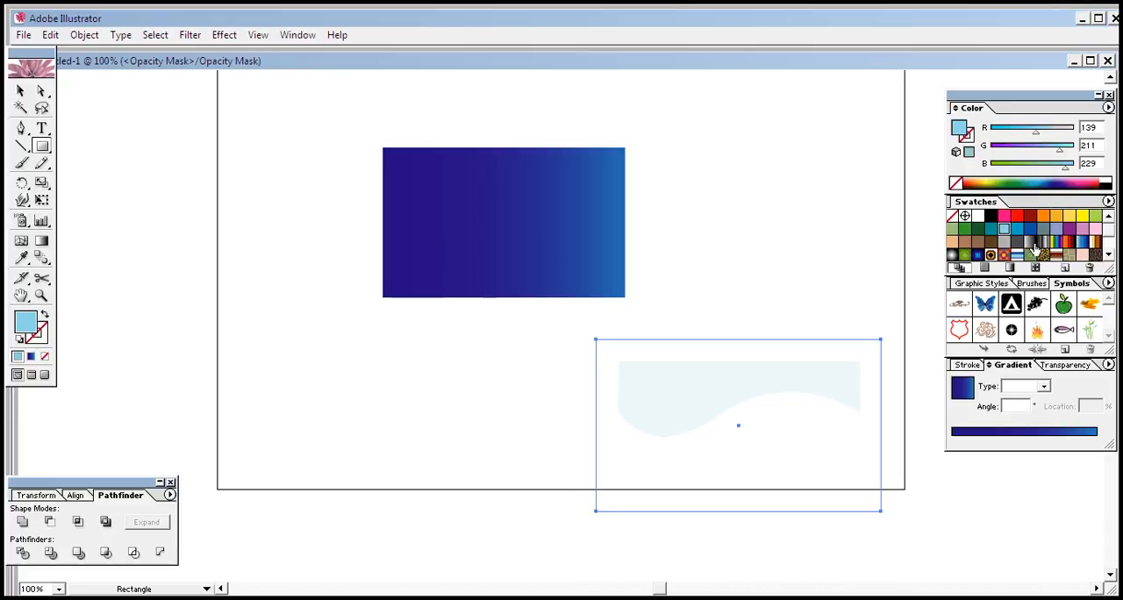
left_click(1031, 242)
left_click(41, 240)
left_click_drag(740, 450, 739, 429)
left_click_drag(735, 362, 738, 438)
left_click_drag(739, 360, 739, 423)
left_click_drag(721, 343, 727, 439)
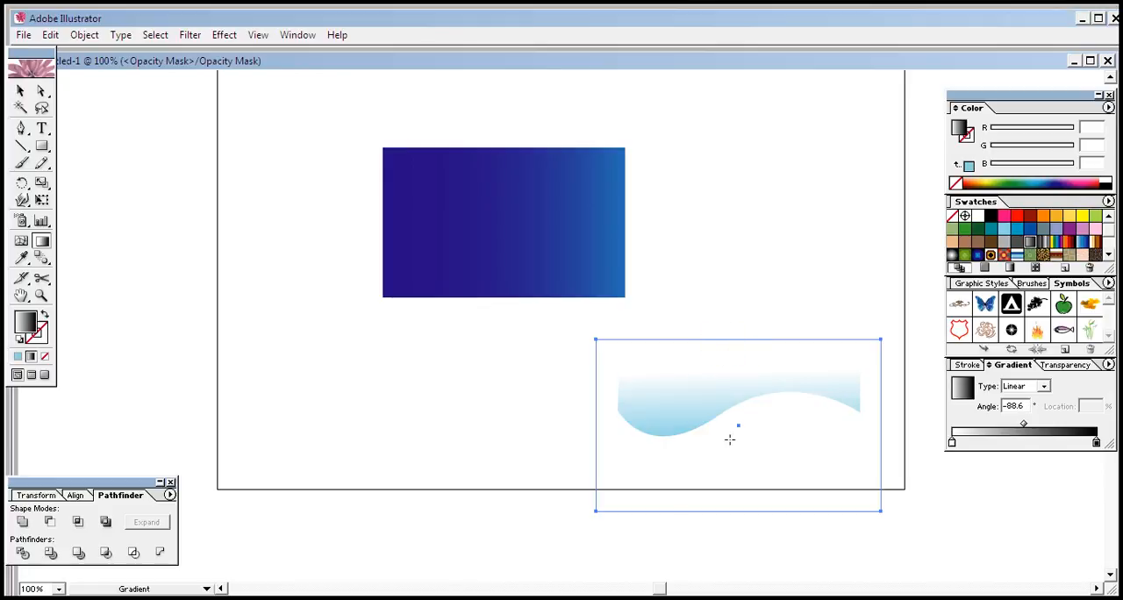
left_click_drag(728, 367, 735, 433)
left_click_drag(745, 362, 746, 432)
Step: Return from the opacity mask to the artwork and group the masked wave shape
left_click(1066, 365)
left_click(979, 428)
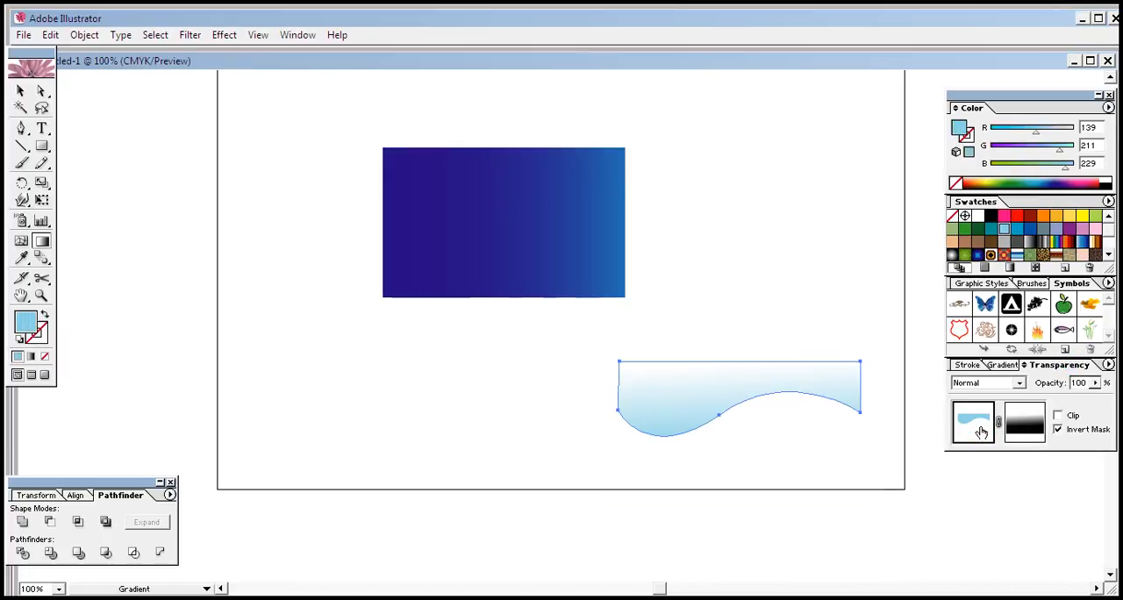
key("ctrl+g")
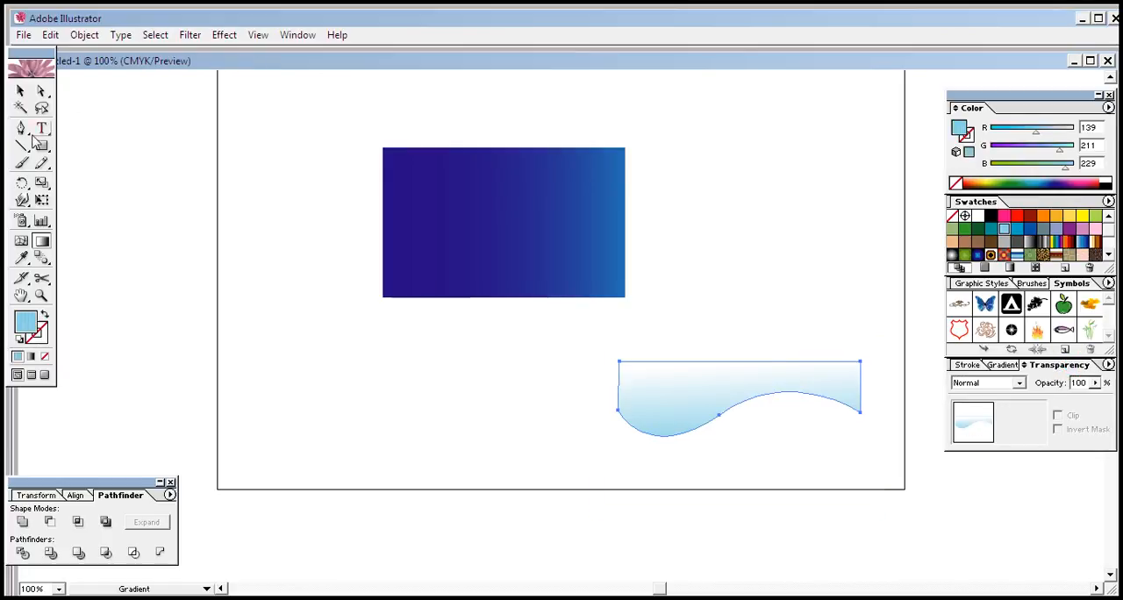
Step: Move the faded wave group onto the upper part of the gradient rectangle, matching its top and side edges, and select it
left_click(20, 91)
left_click(421, 446)
left_click(667, 396)
left_click_drag(668, 399, 430, 182)
left_click(683, 201)
left_click(549, 163)
left_click(700, 186)
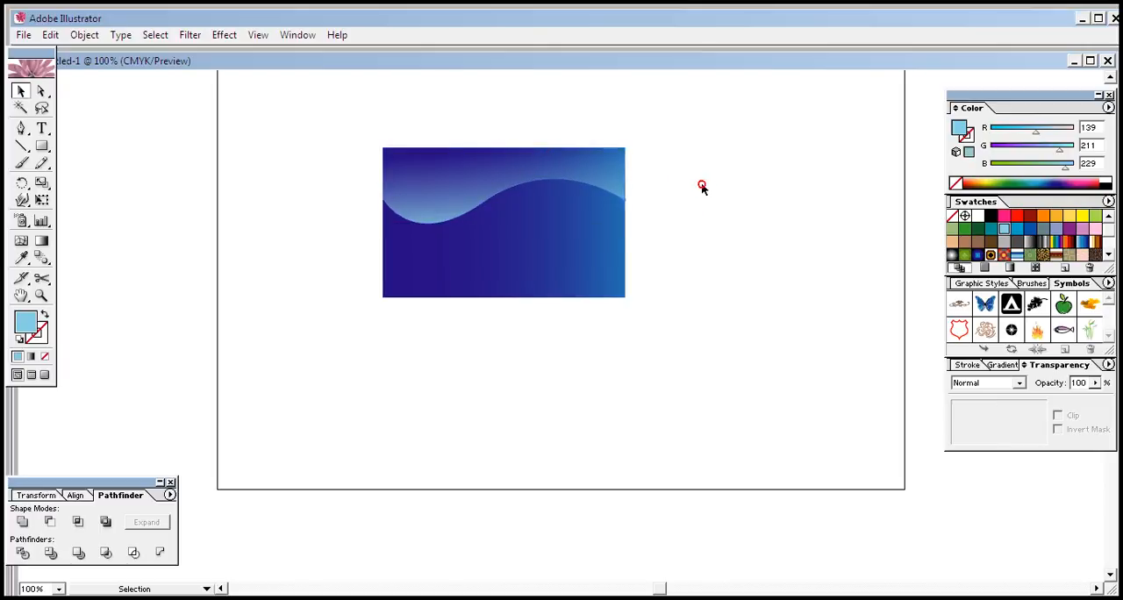
left_click(440, 188)
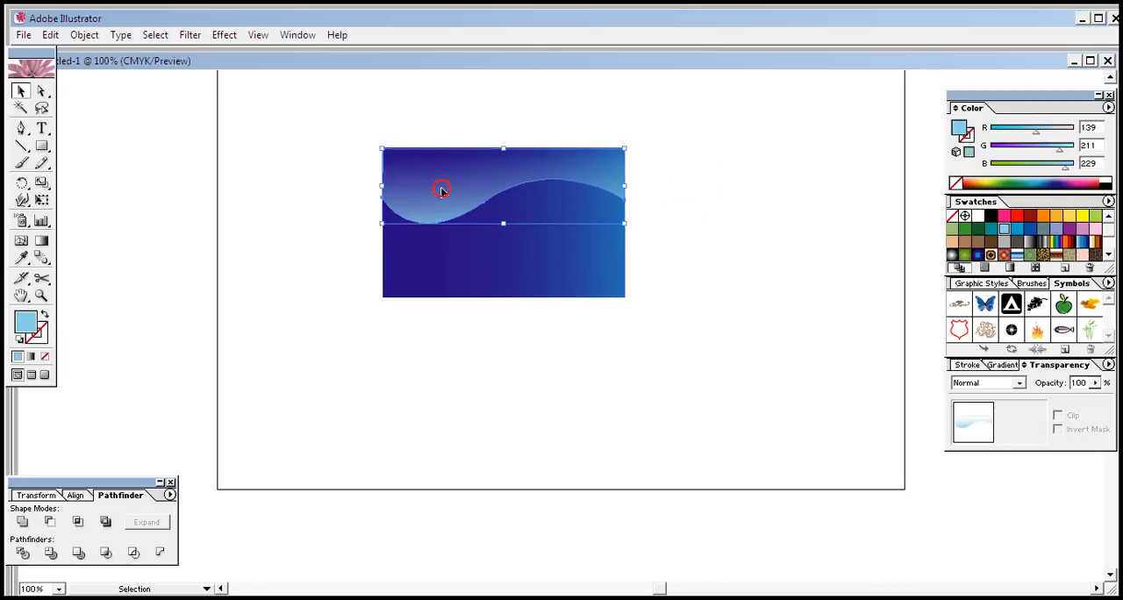
Step: Shorten the faded wave group on the card slightly by raising its lower edge, keeping its top aligned with the rectangle
left_click(661, 196)
left_click(503, 180)
left_click(791, 192)
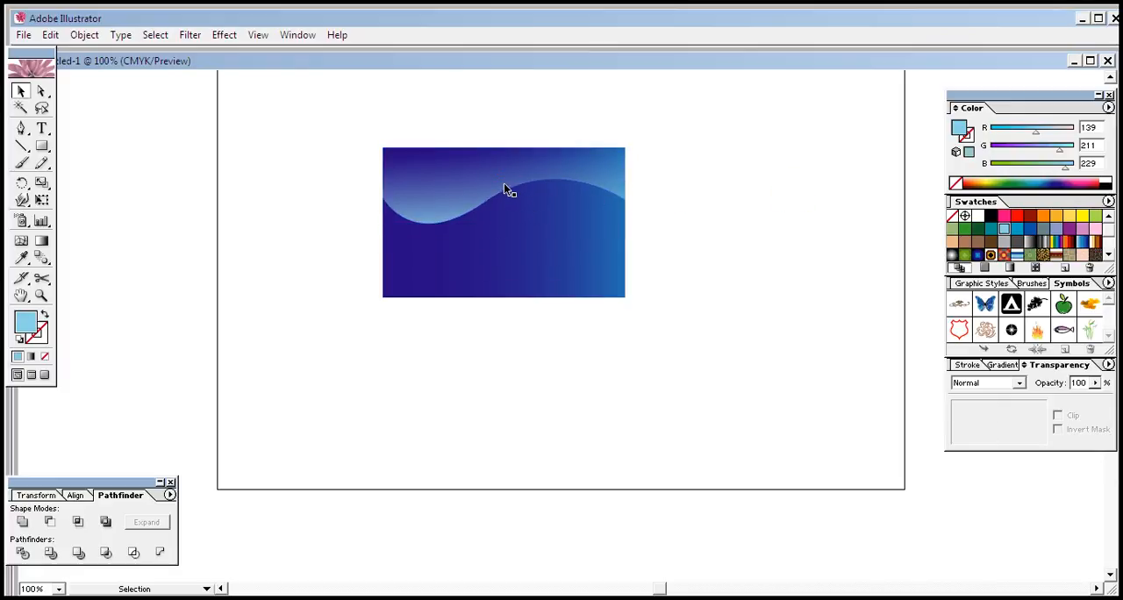
left_click(504, 187)
left_click_drag(503, 221, 513, 216)
left_click(717, 218)
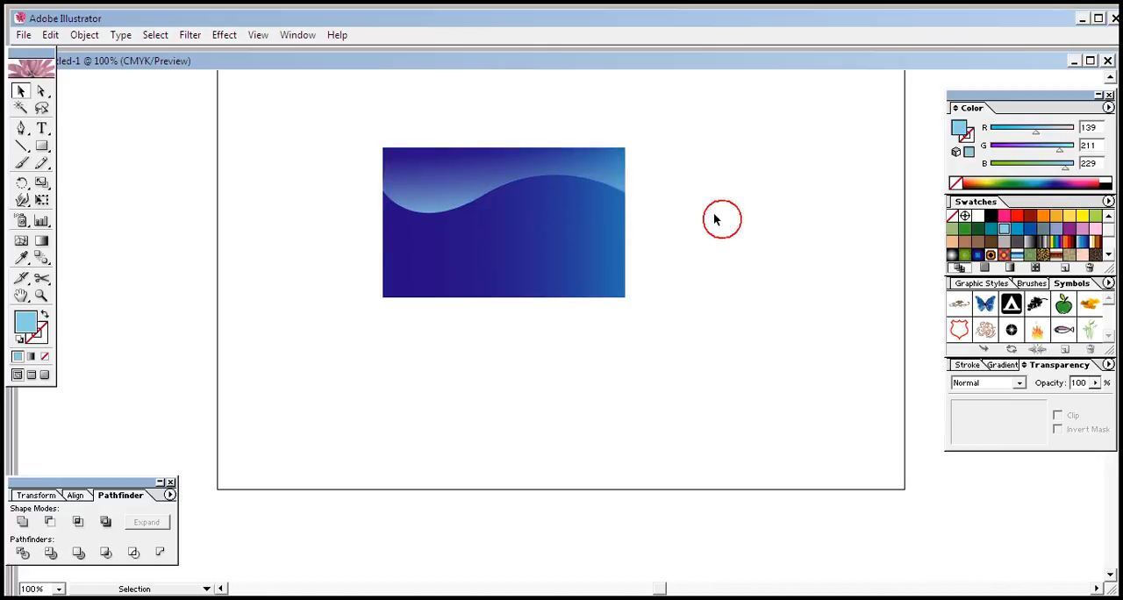
Step: Duplicate the faded wave group and nudge the copy down so a thin band shows below the original
left_click(518, 168)
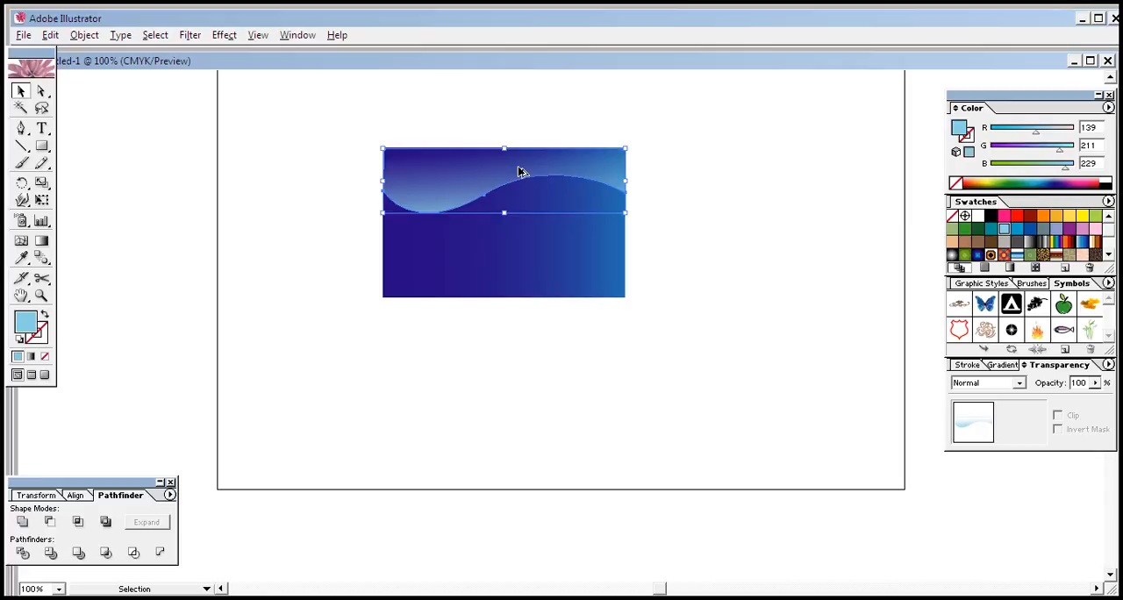
key("alt+Down")
key("Down")
key("Down")
key("Down")
key("Down")
key("Down")
key("Down")
key("Down")
key("Down")
key("Down")
key("Down")
key("Down")
key("Down")
key("Down")
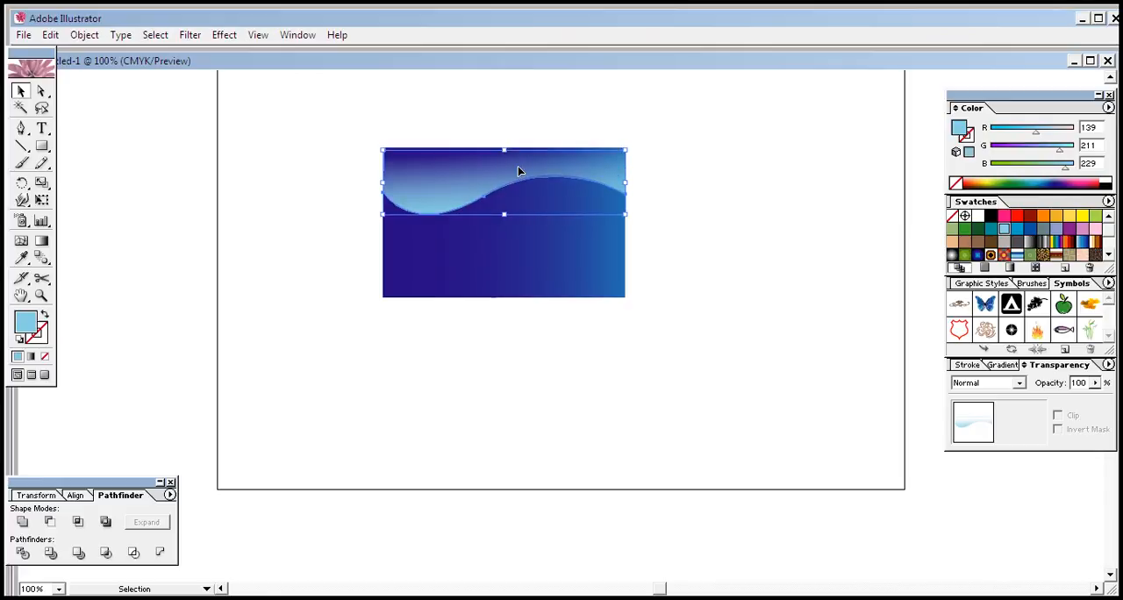
left_click(693, 175)
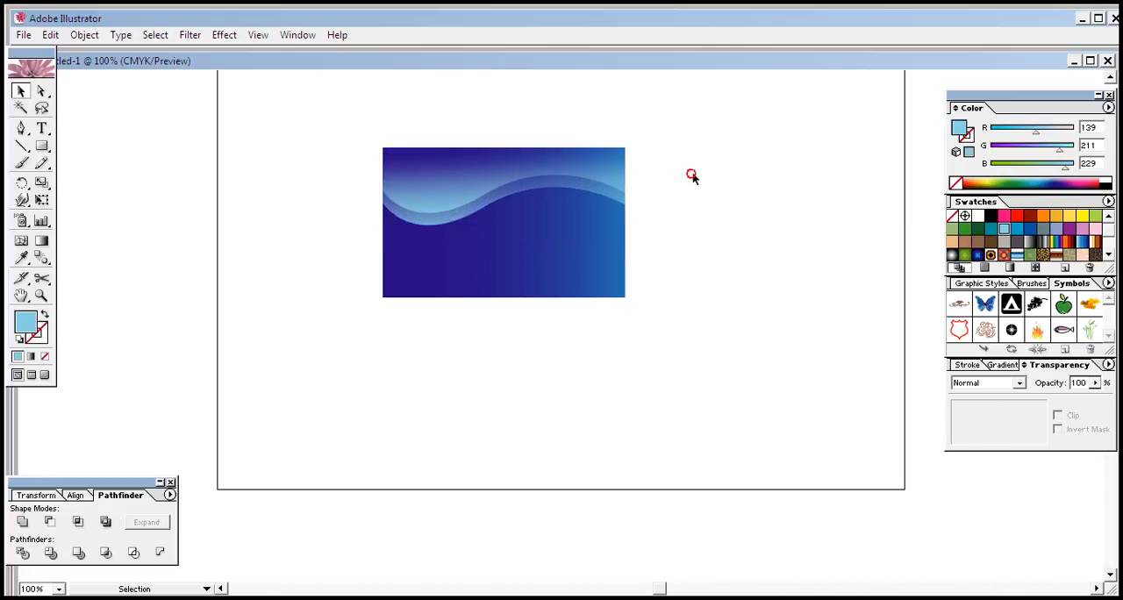
Step: Stretch the duplicated wave up to the card's top edge and trim its lower edge to leave a narrow band
left_click(458, 175)
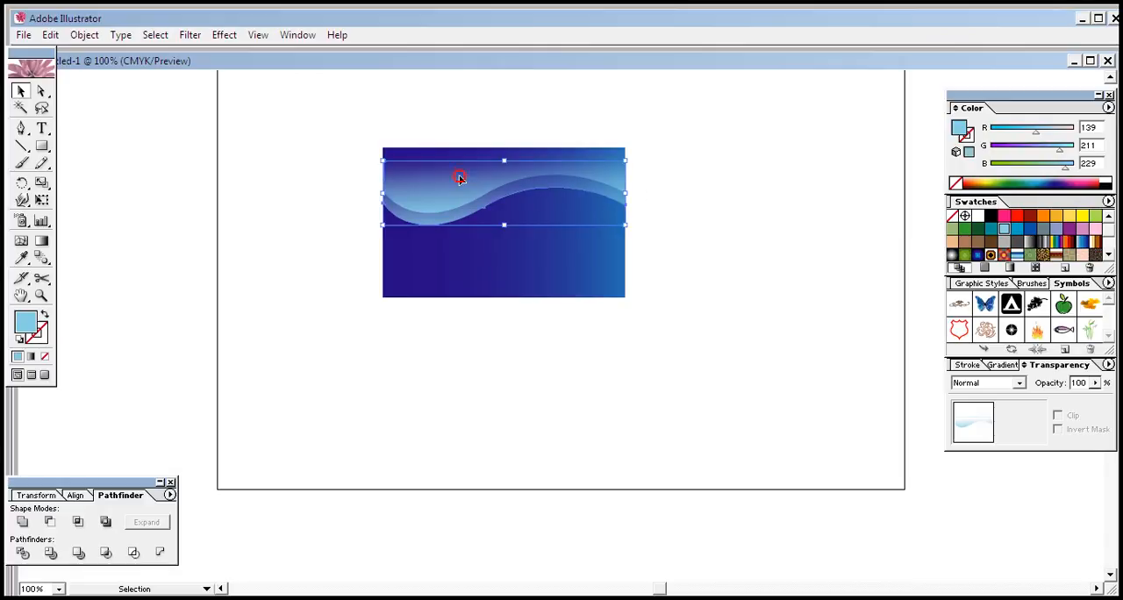
left_click_drag(505, 158, 503, 148)
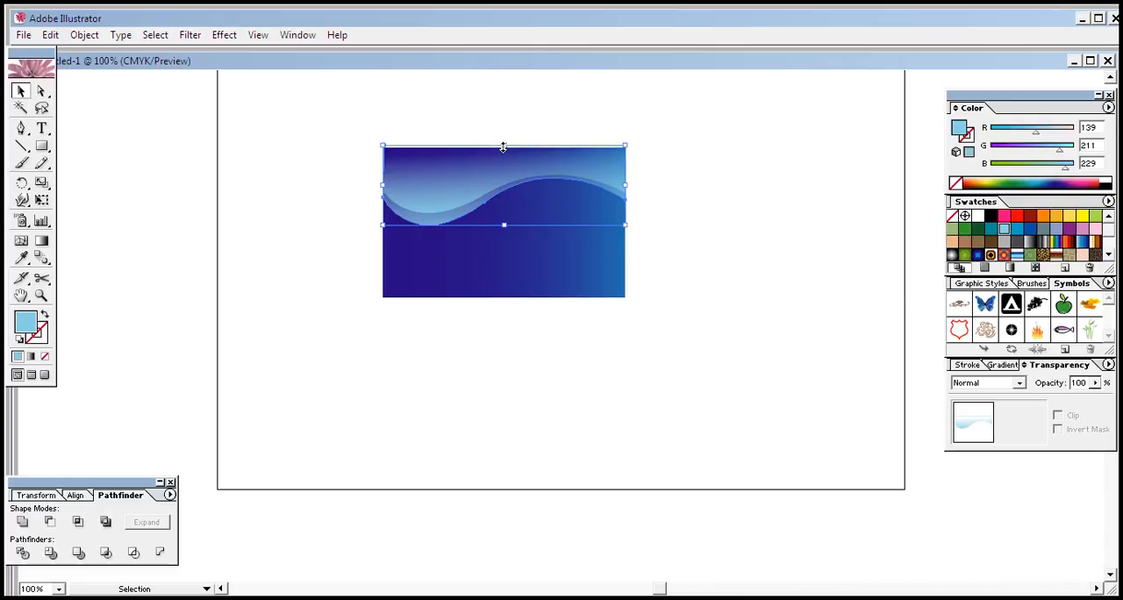
key("Down")
key("Down")
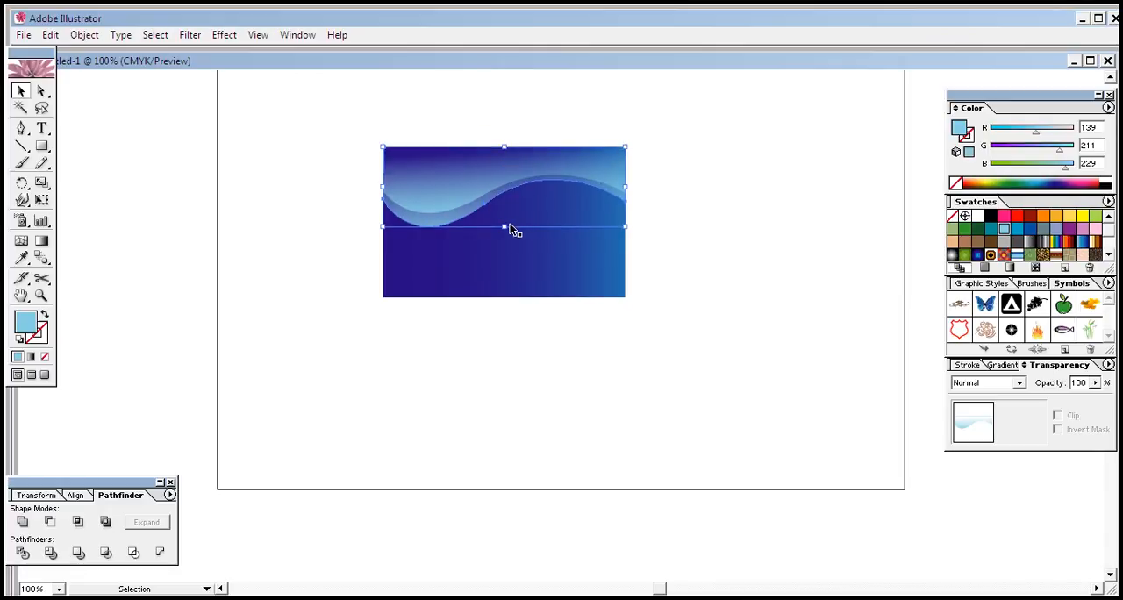
left_click_drag(505, 227, 503, 222)
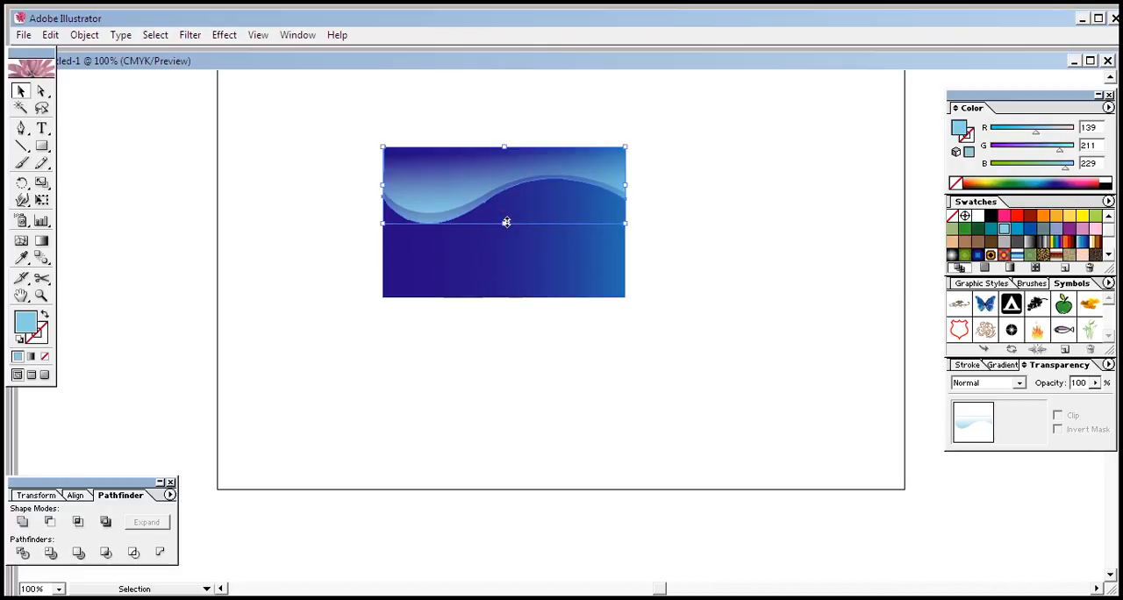
left_click(677, 218)
left_click(736, 205)
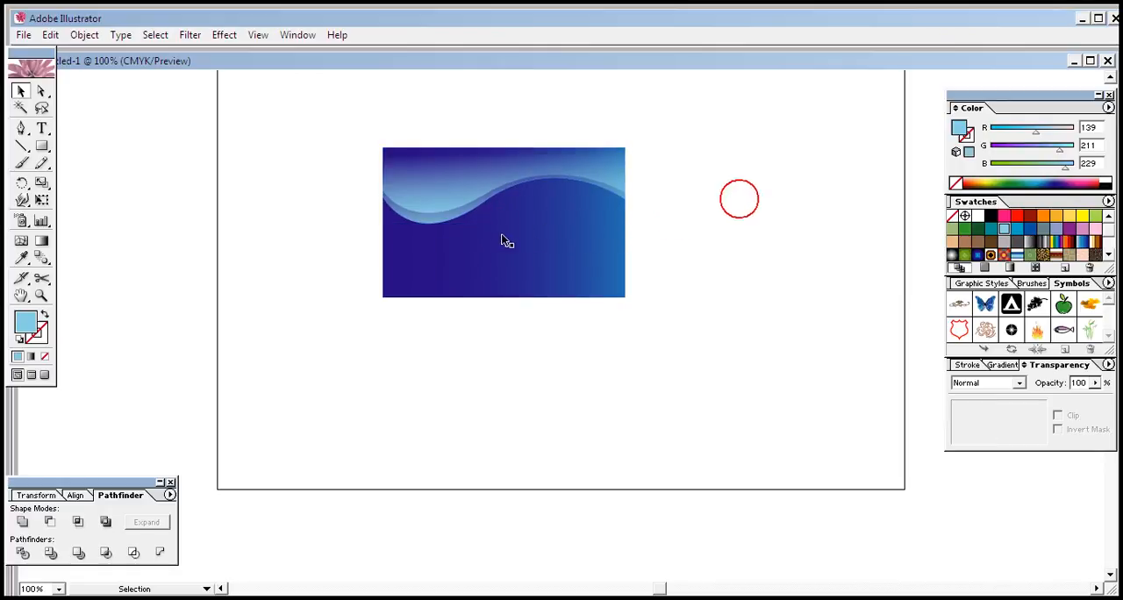
Step: Recolor the duplicated wave purple with RGB values 139, 129, 229
left_click(477, 181)
left_click(811, 205)
left_click(422, 182)
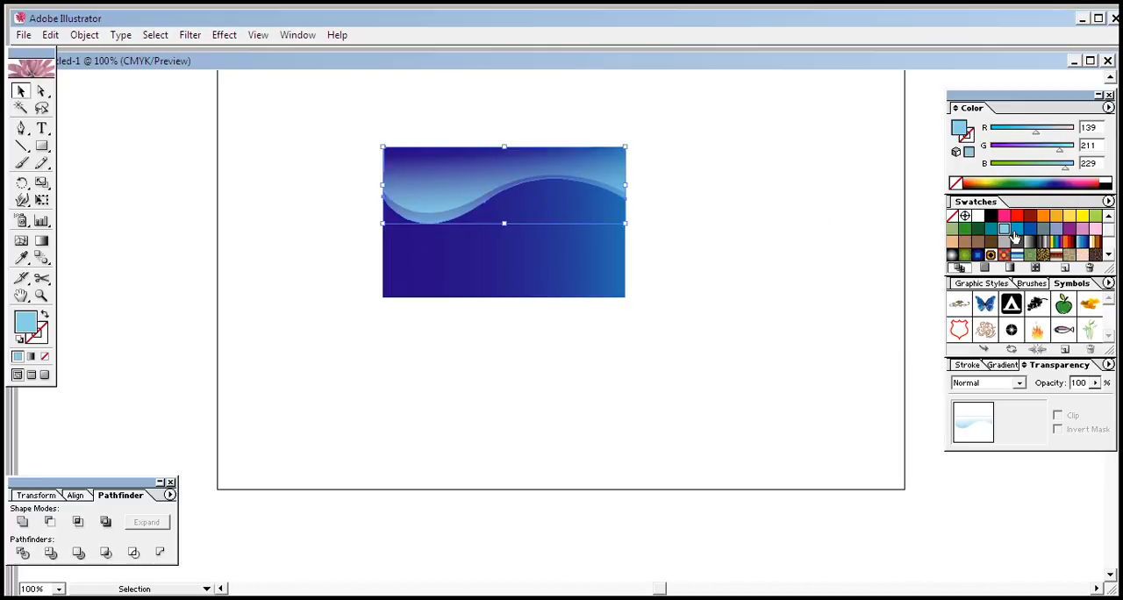
left_click(750, 254)
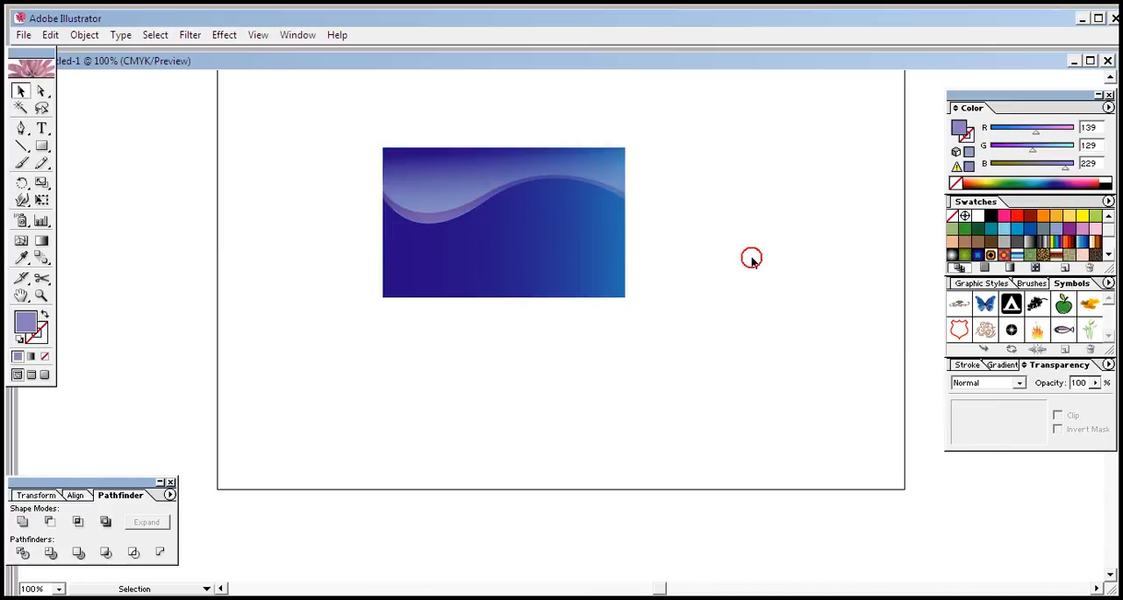
Step: Send the purple wave to the back of the stacking order
left_click(449, 209)
right_click(449, 209)
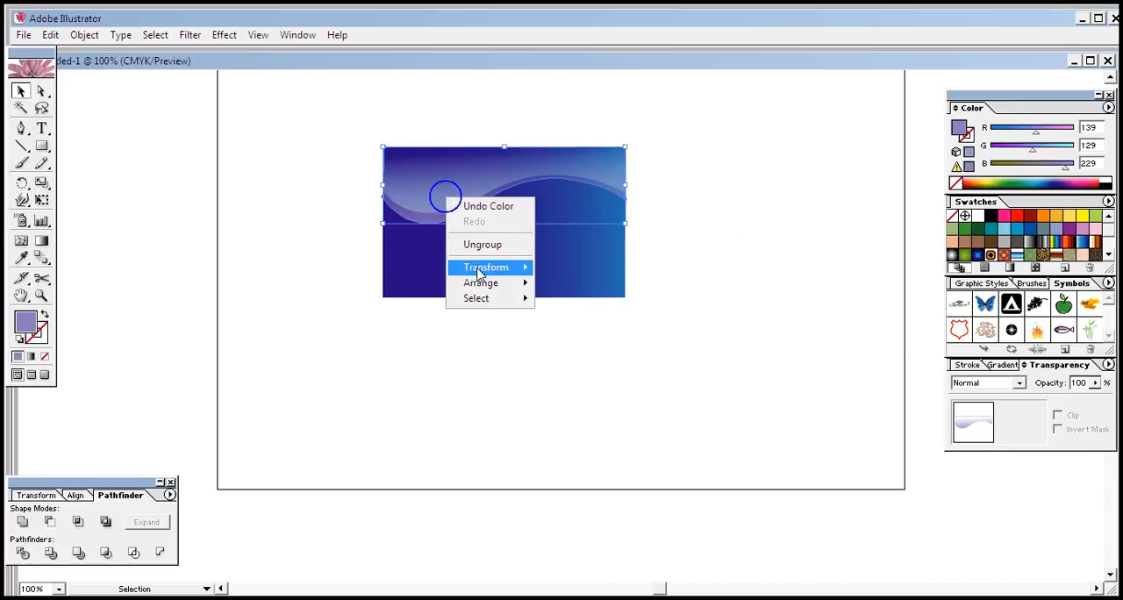
mouse_move(505, 289)
left_click(584, 331)
left_click(523, 378)
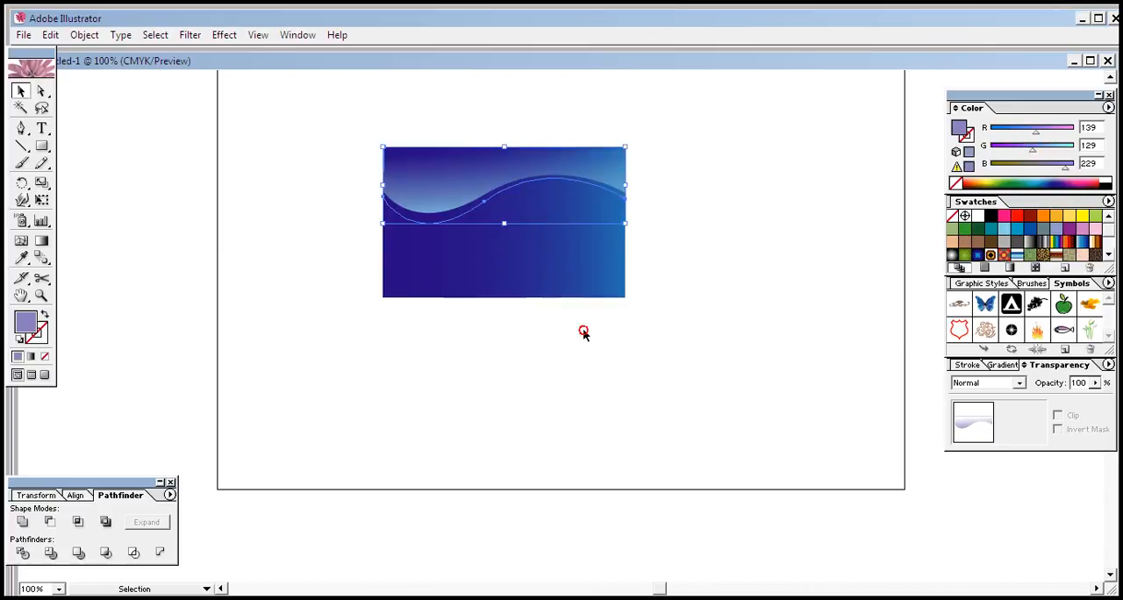
Step: Send the gradient rectangle to the back so it lies behind both waves
left_click(471, 261)
right_click(471, 261)
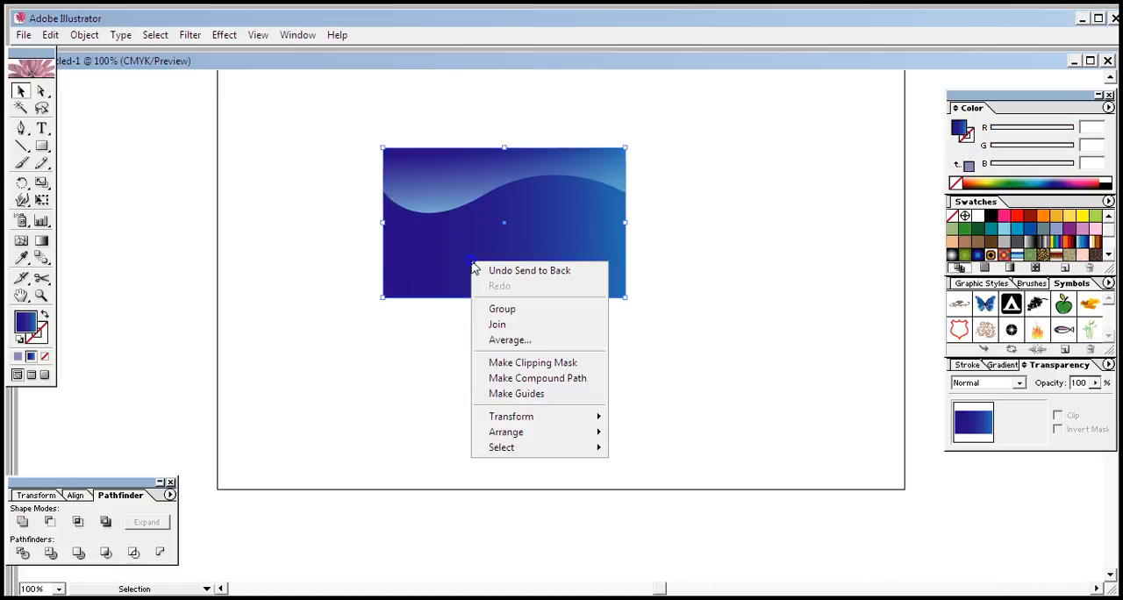
mouse_move(577, 433)
left_click(653, 480)
left_click(635, 377)
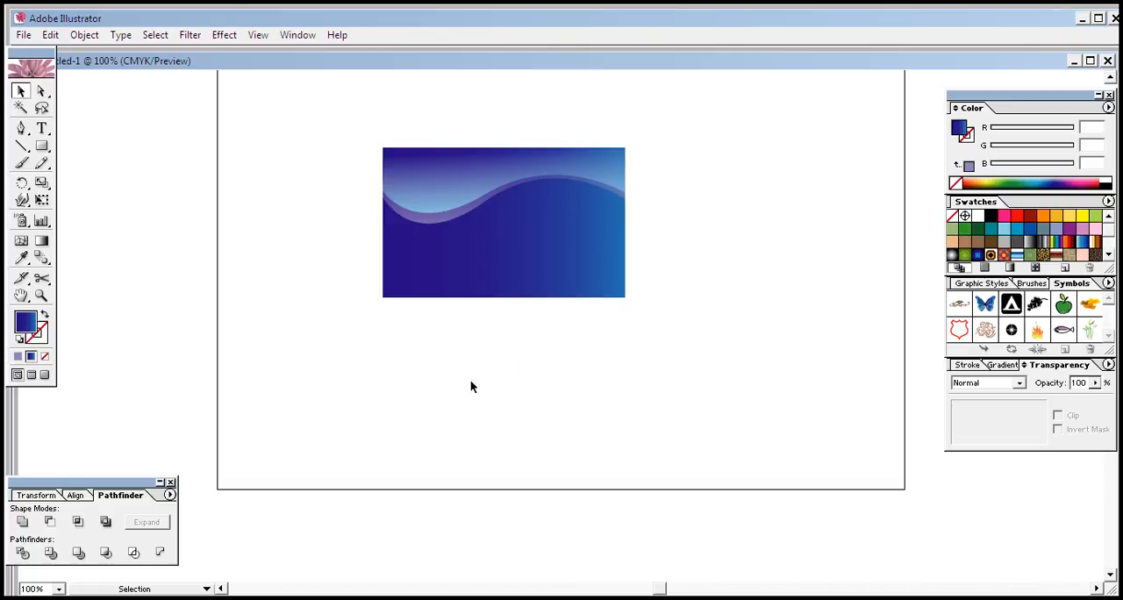
Step: Try green, dark blue and medium blue fills on the front wave
left_click(430, 197)
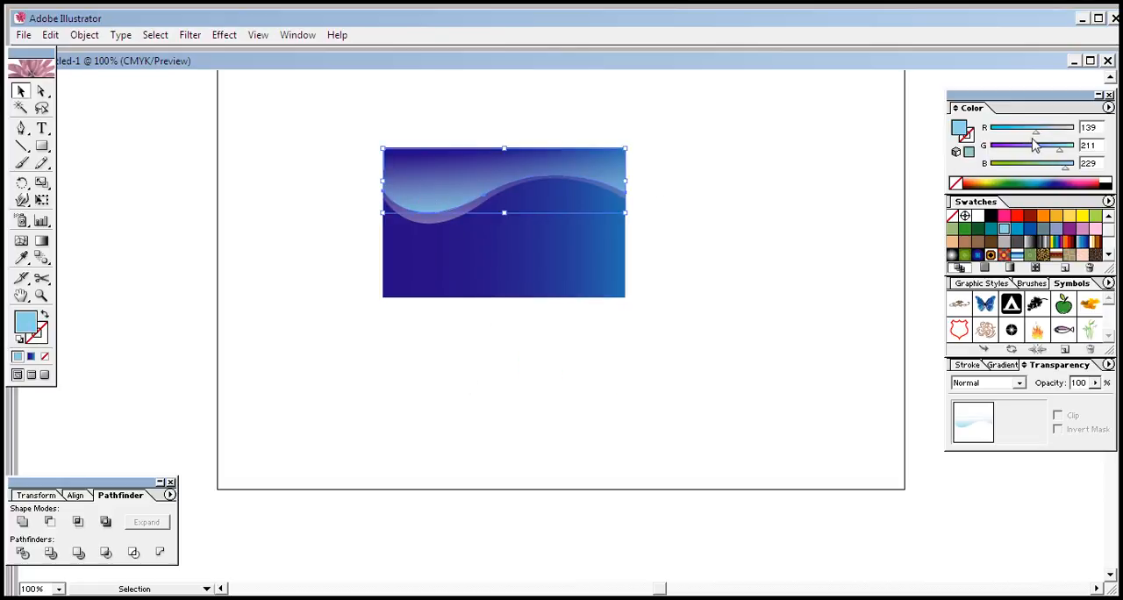
left_click(1030, 167)
left_click(778, 313)
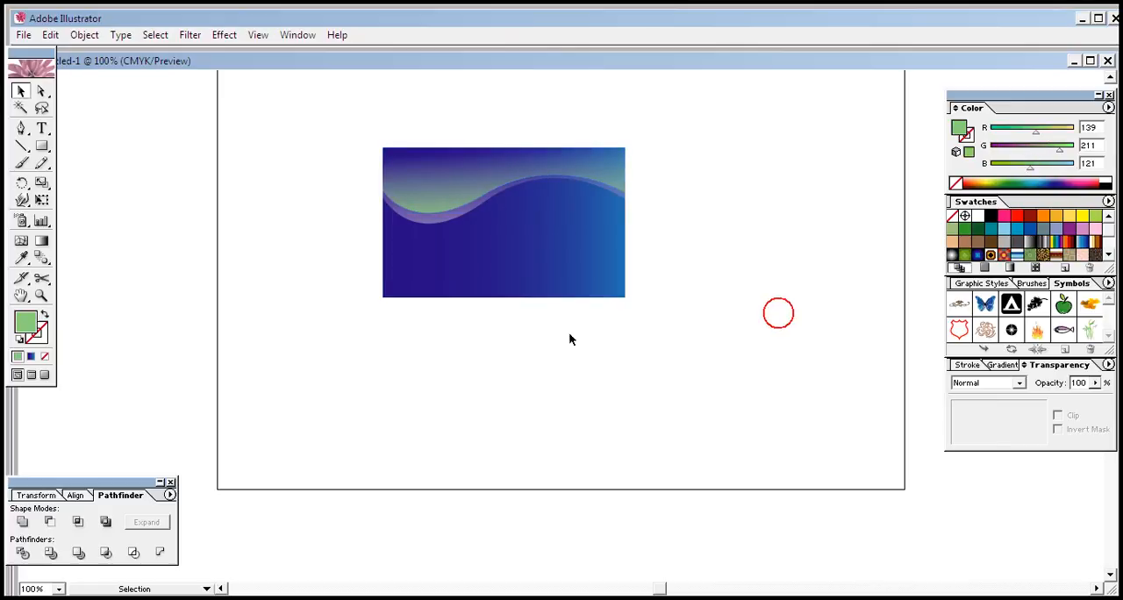
left_click(470, 197)
left_click(1061, 180)
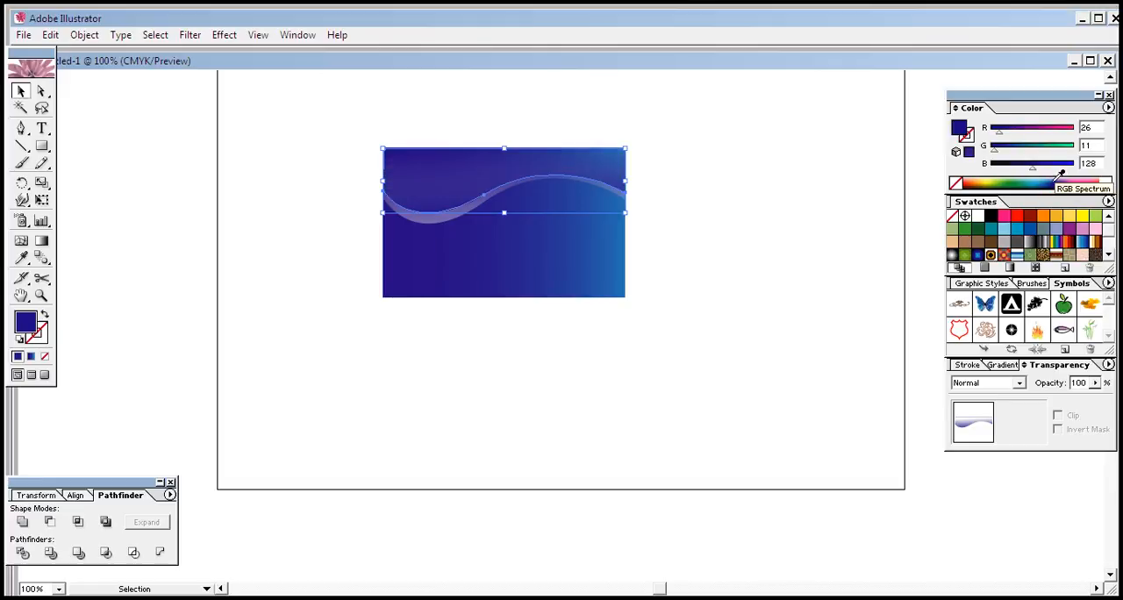
left_click(831, 180)
left_click(433, 191)
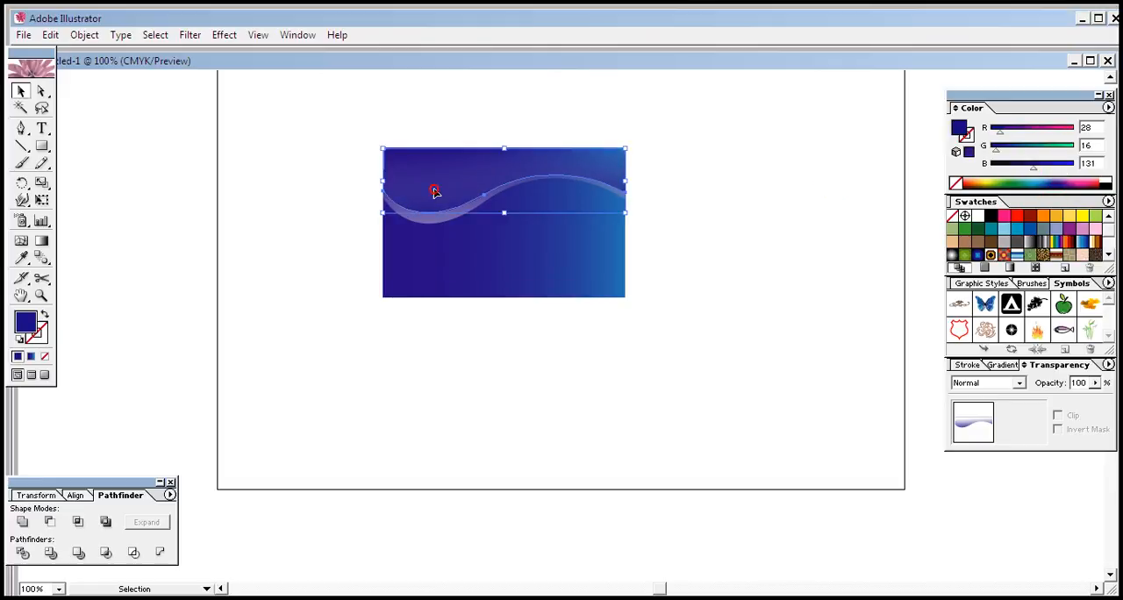
left_click(1037, 182)
left_click(627, 327)
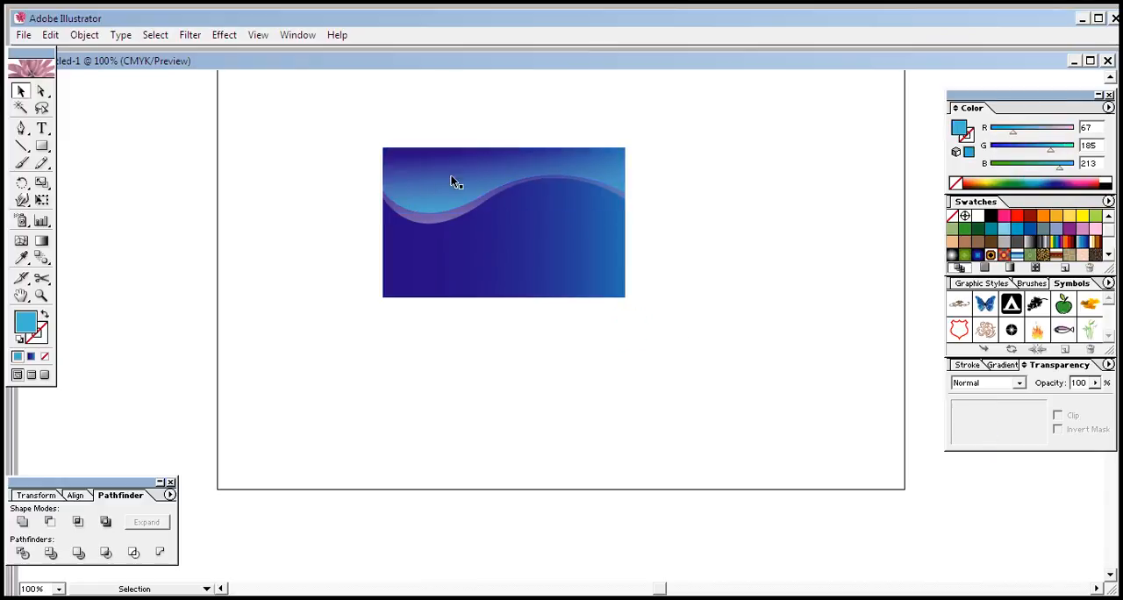
Step: Fill the front wave with white
left_click(728, 207)
left_click(456, 182)
left_click(977, 216)
left_click(741, 336)
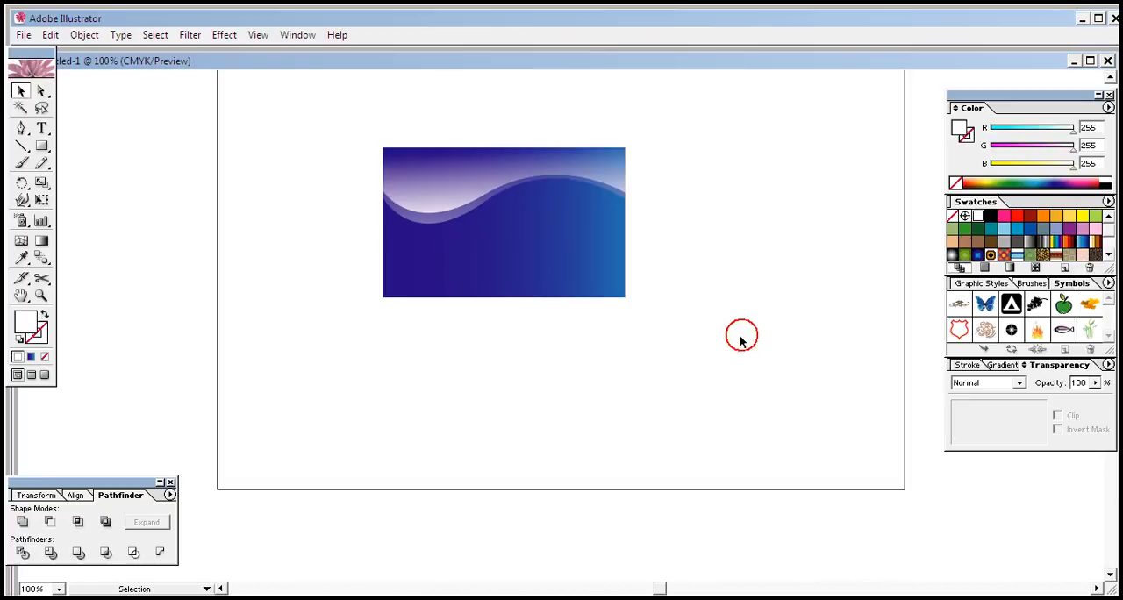
Step: Pull the purple back wave out below the card and return it to its place beneath the white wave
left_click(685, 232)
left_click_drag(445, 222, 453, 397)
left_click(830, 270)
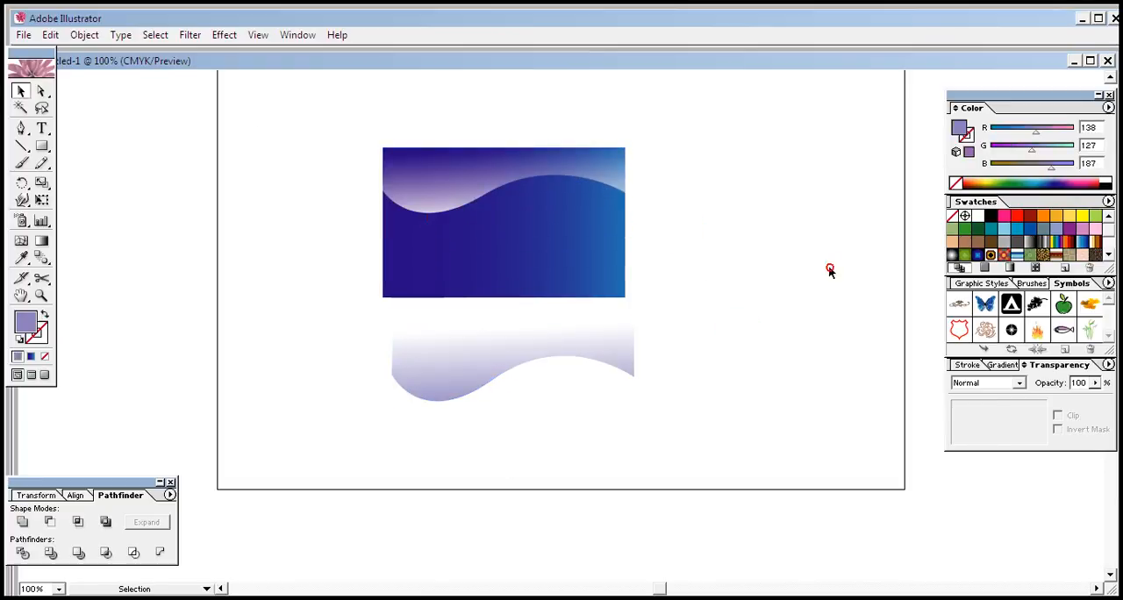
left_click(447, 188)
left_click_drag(518, 356, 504, 205)
key("ctrl+z")
left_click_drag(554, 343, 544, 167)
left_click(805, 319)
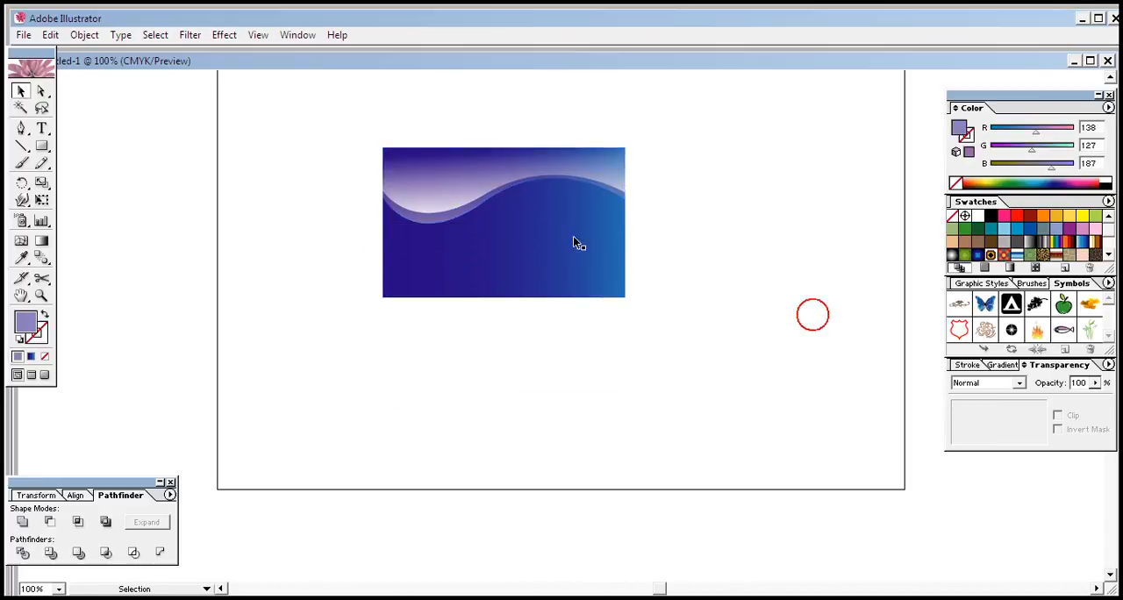
Step: Reduce the white front wave's opacity to 51%
left_click(457, 180)
left_click(1095, 382)
left_click_drag(1095, 398, 1056, 406)
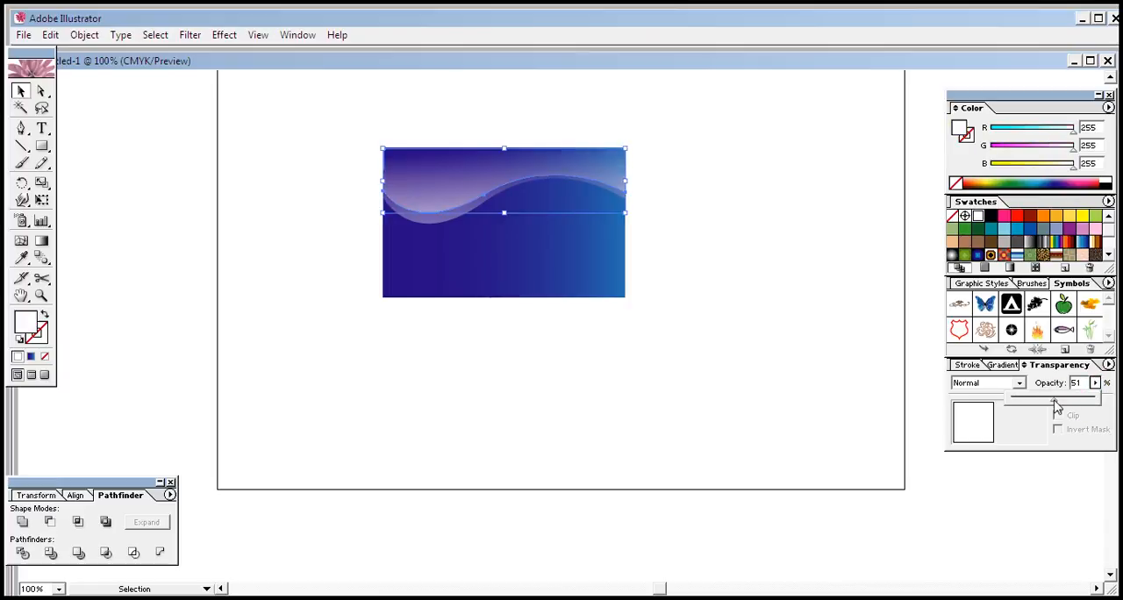
left_click(596, 411)
left_click(697, 215)
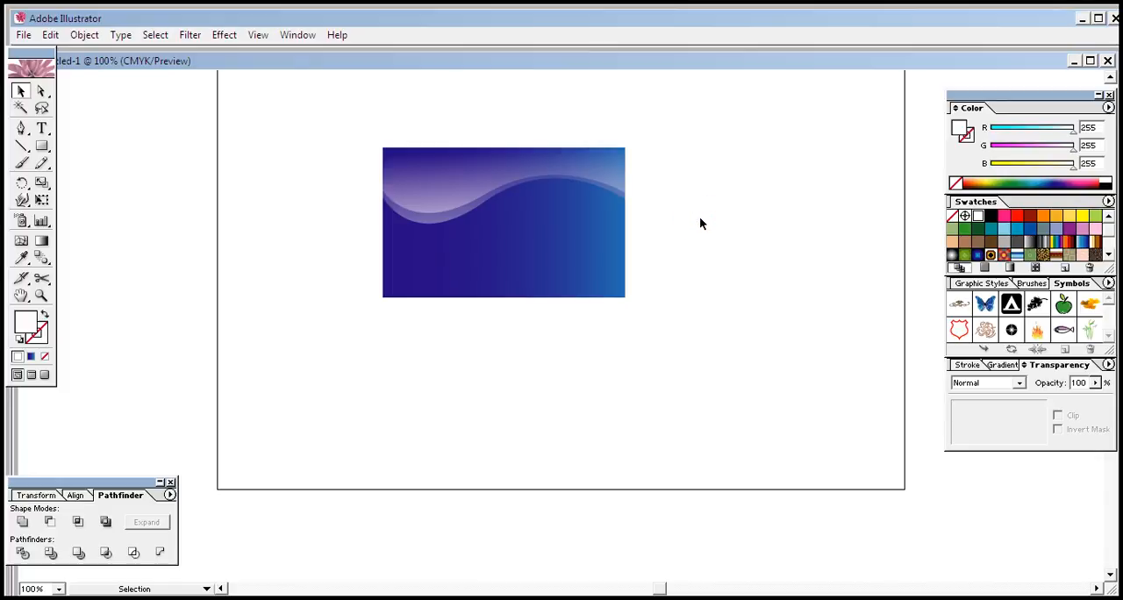
left_click(722, 237)
left_click(577, 249)
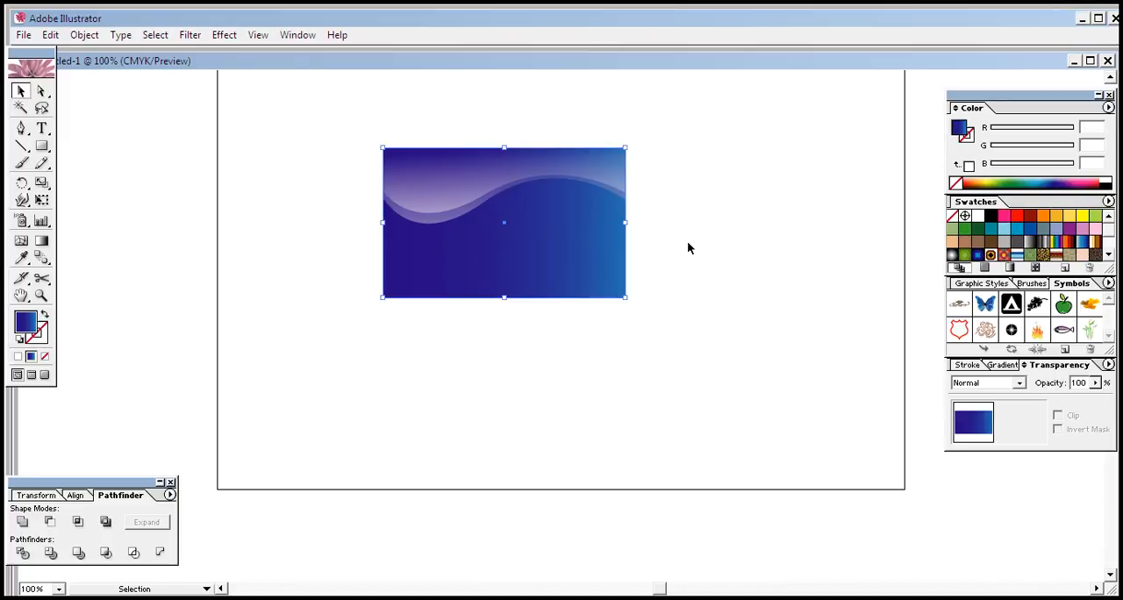
left_click(720, 237)
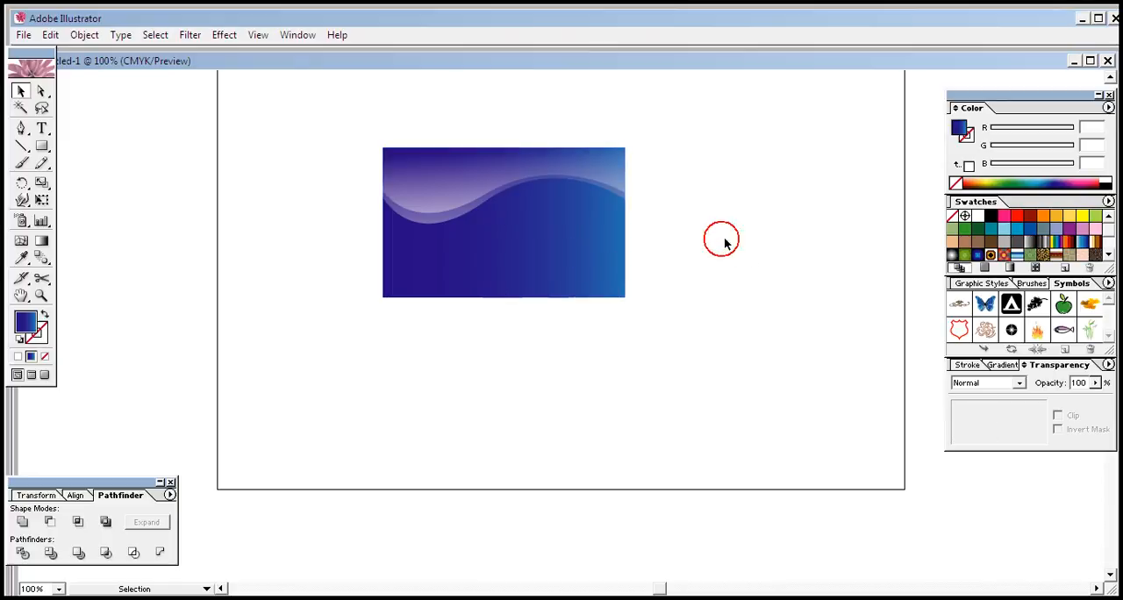
left_click(461, 276)
left_click(474, 339)
left_click(460, 257)
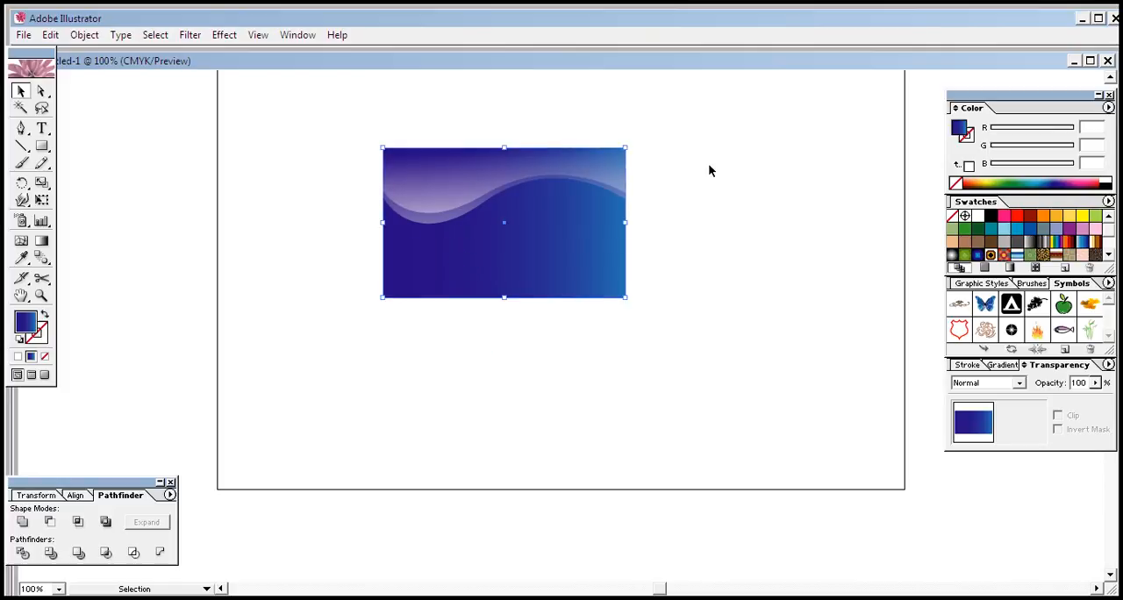
Step: Draw an open S-shaped curve with three anchor points below the card using the Pen tool, removing the last anchor's outgoing handle
left_click(21, 128)
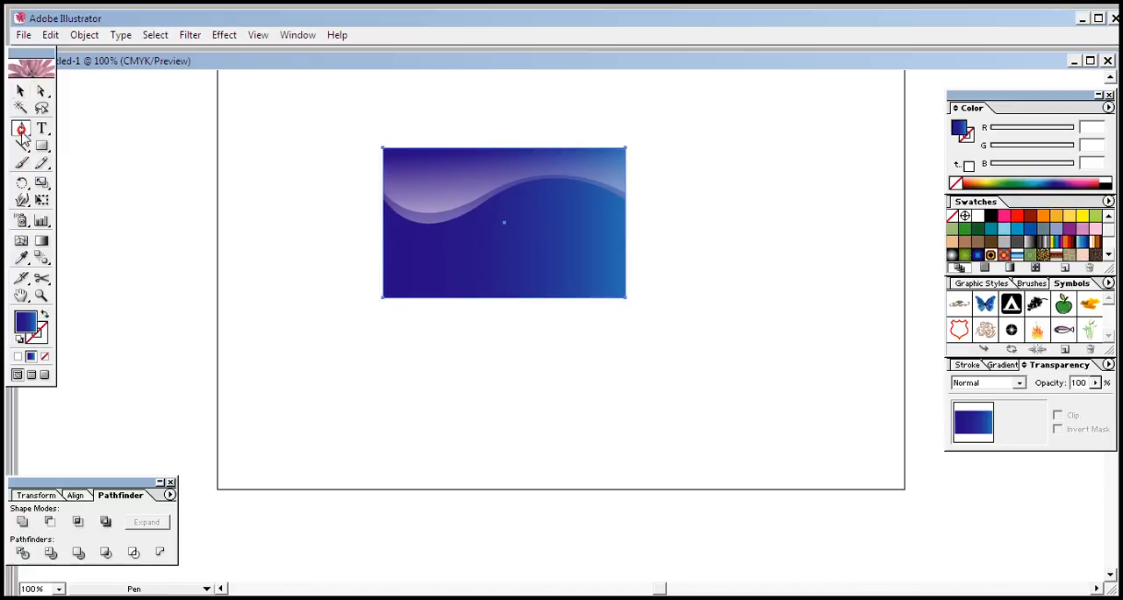
left_click(361, 422)
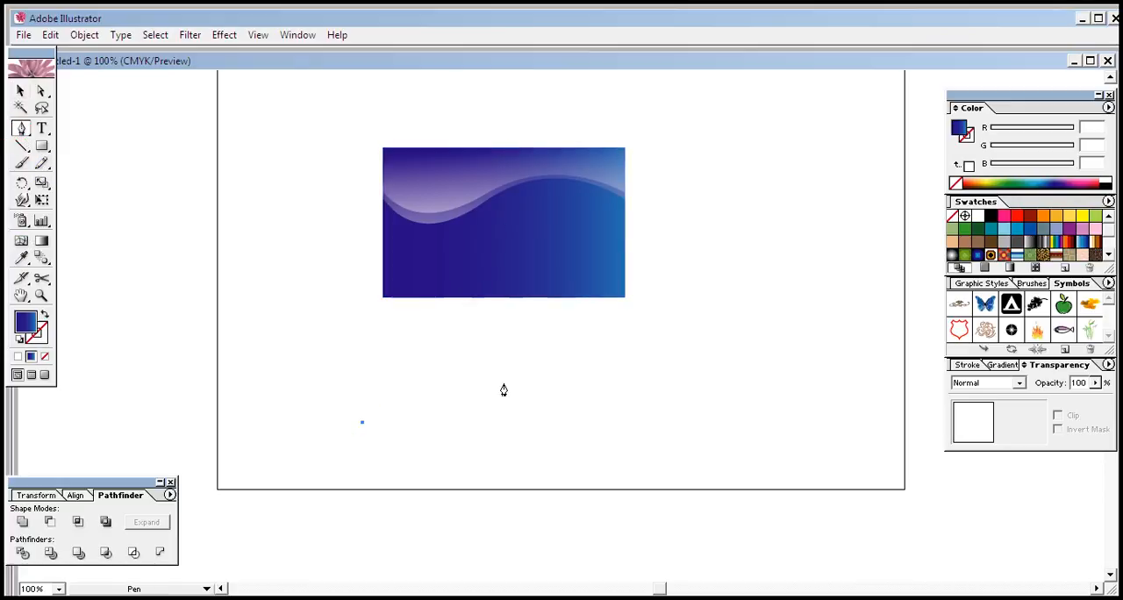
left_click_drag(501, 378, 587, 409)
left_click_drag(611, 335, 656, 348)
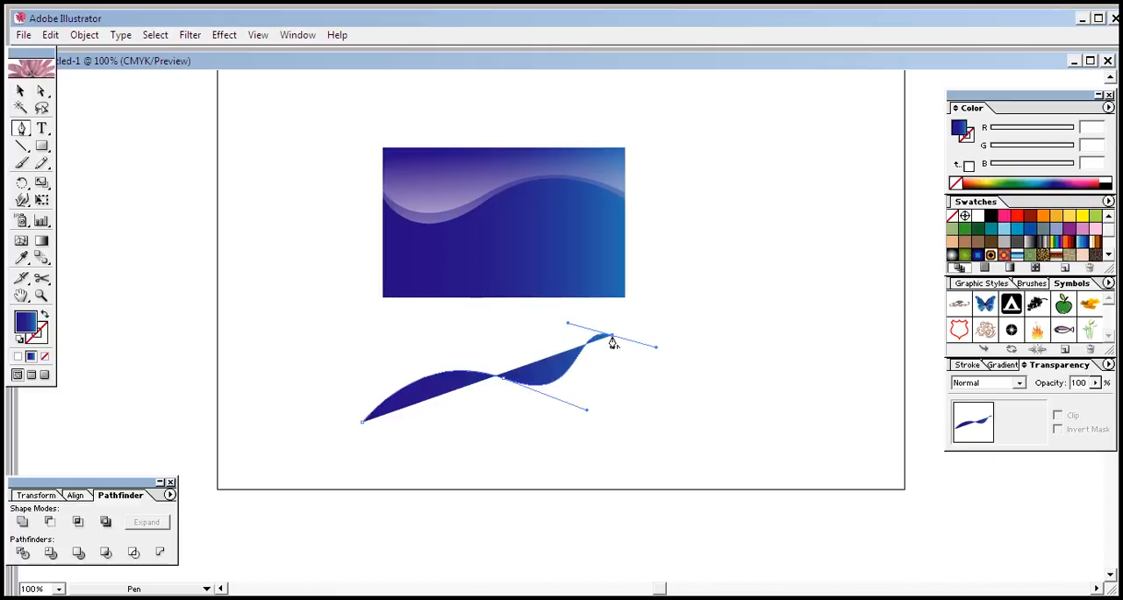
left_click(611, 336)
Step: Give the S-curve a red stroke (C60E0E) and remove its fill
left_click(42, 340)
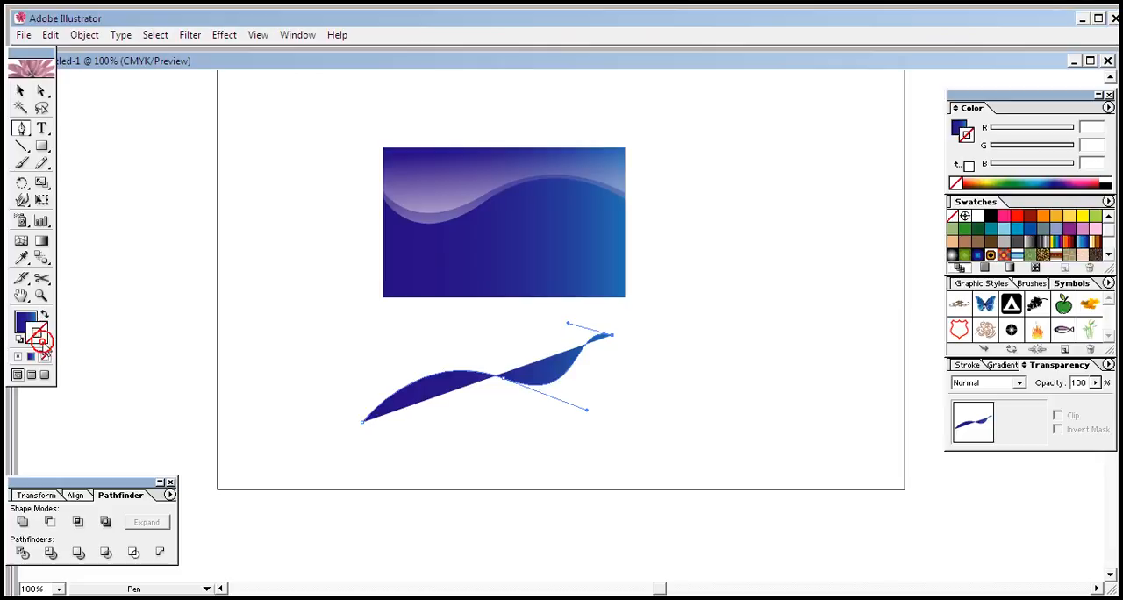
double_click(42, 341)
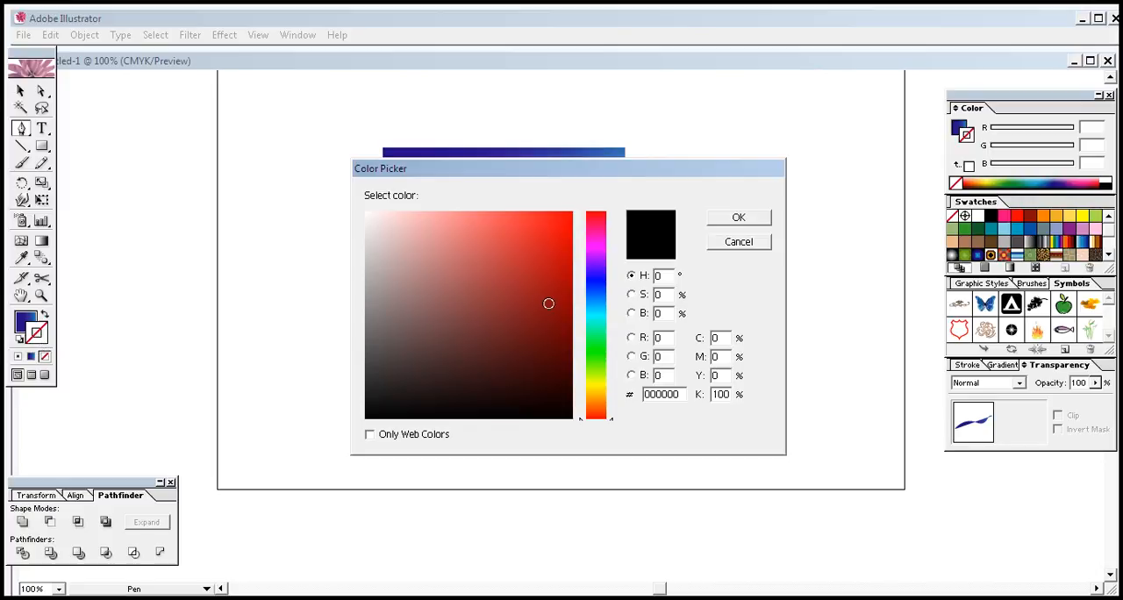
left_click(559, 257)
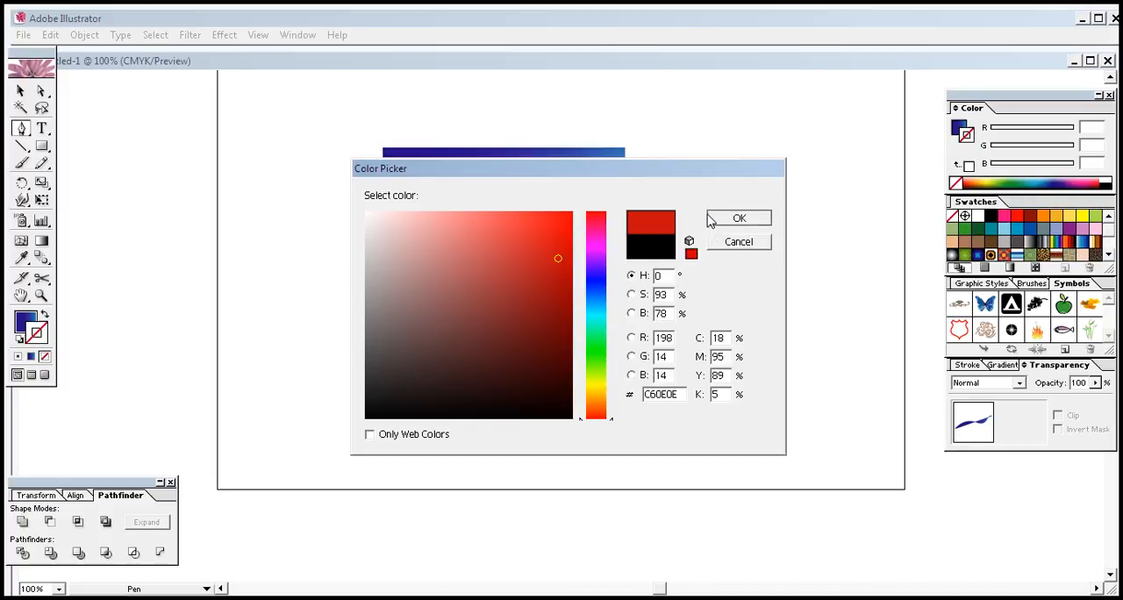
left_click(714, 218)
left_click(24, 321)
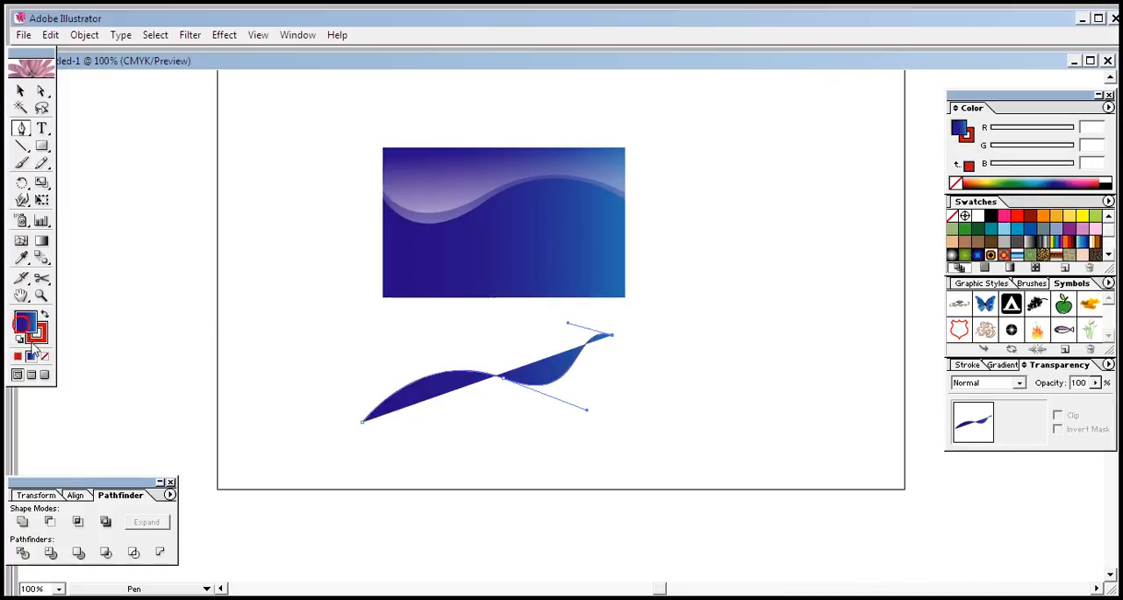
left_click(45, 356)
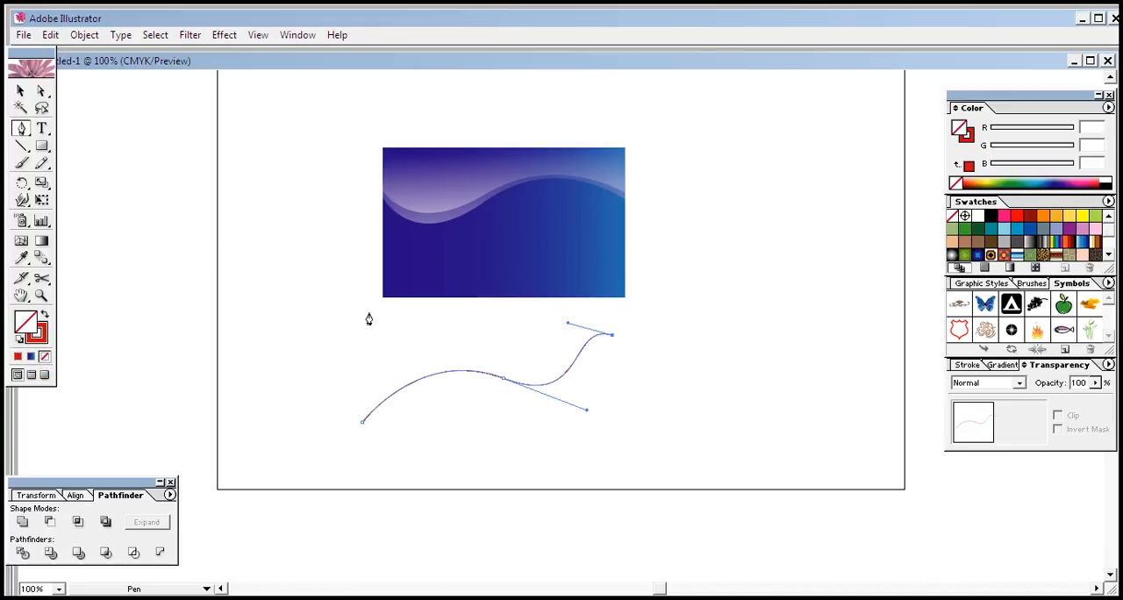
Step: Set the red curve's stroke weight to 15 pt
left_click(968, 365)
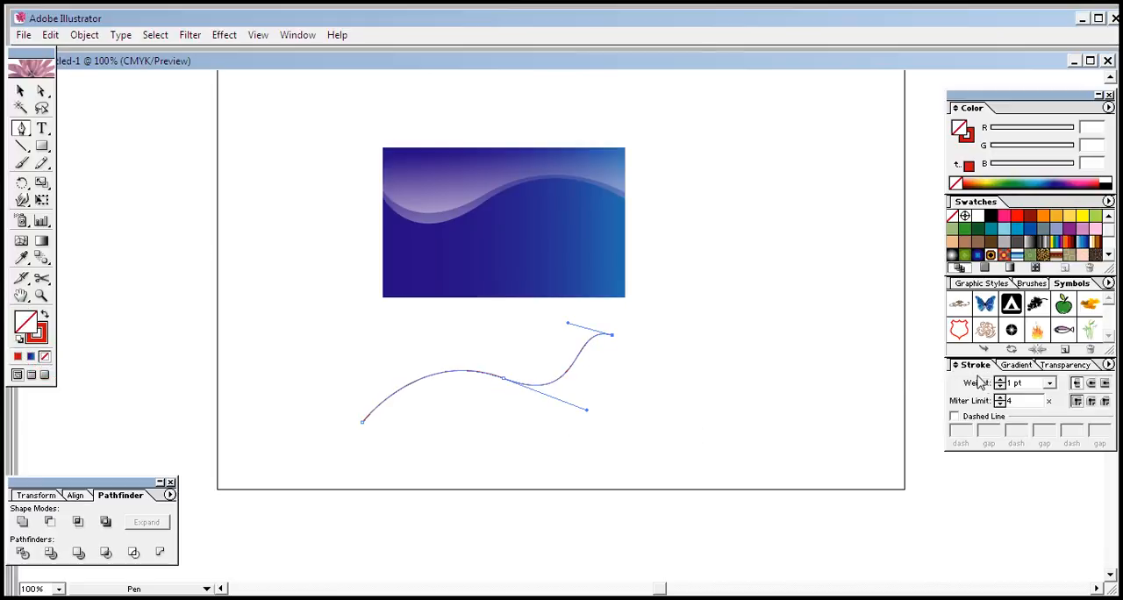
left_click(999, 380)
left_click(999, 380)
left_click(998, 380)
left_click(999, 380)
left_click(999, 380)
left_click(999, 380)
left_click(999, 380)
left_click(999, 380)
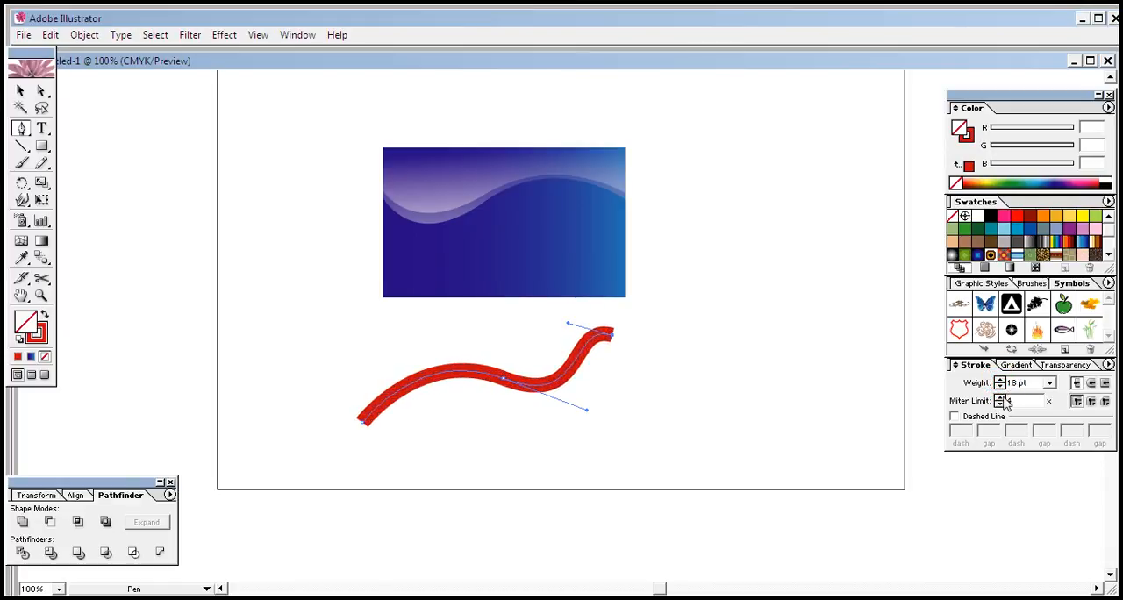
left_click(1000, 387)
left_click(1000, 386)
left_click(1000, 387)
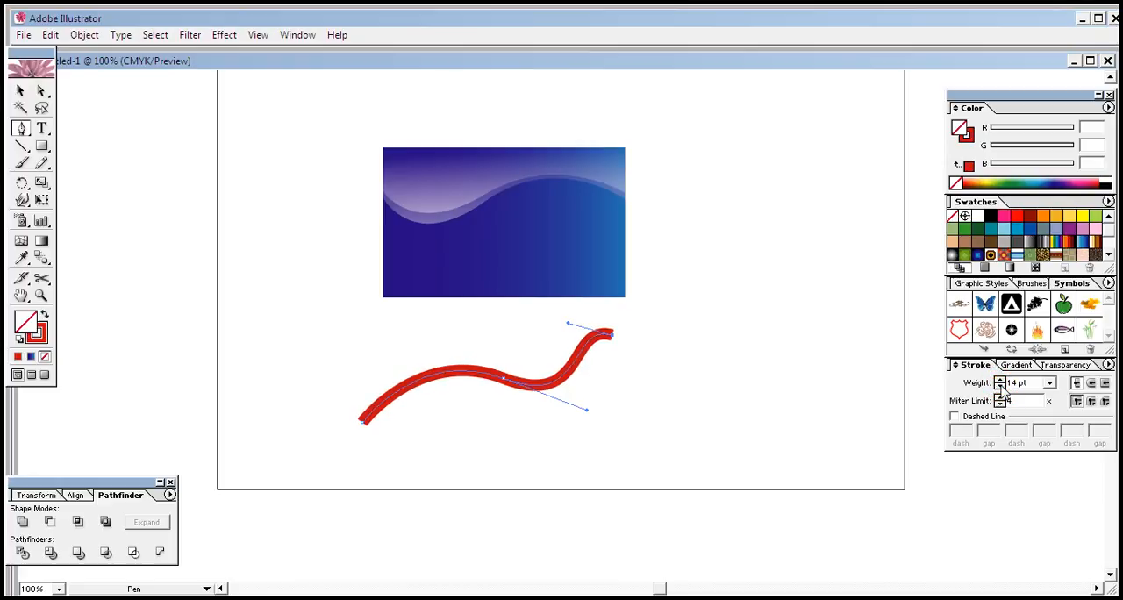
left_click(1000, 380)
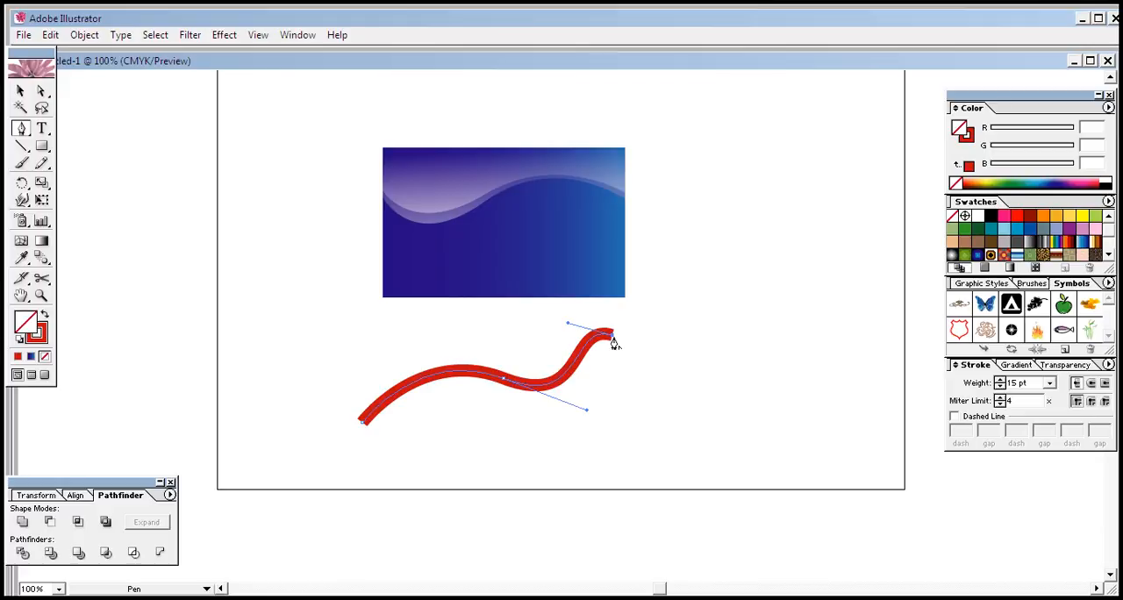
Step: Expand the red curve's fill and stroke into an outlined shape
left_click(84, 35)
left_click(119, 197)
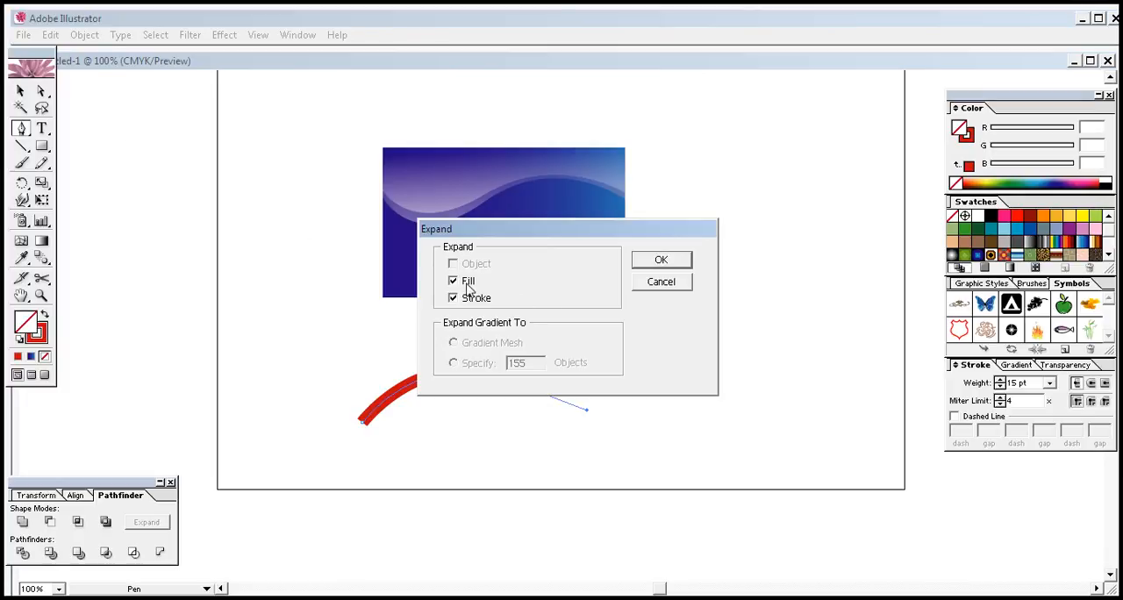
left_click(658, 259)
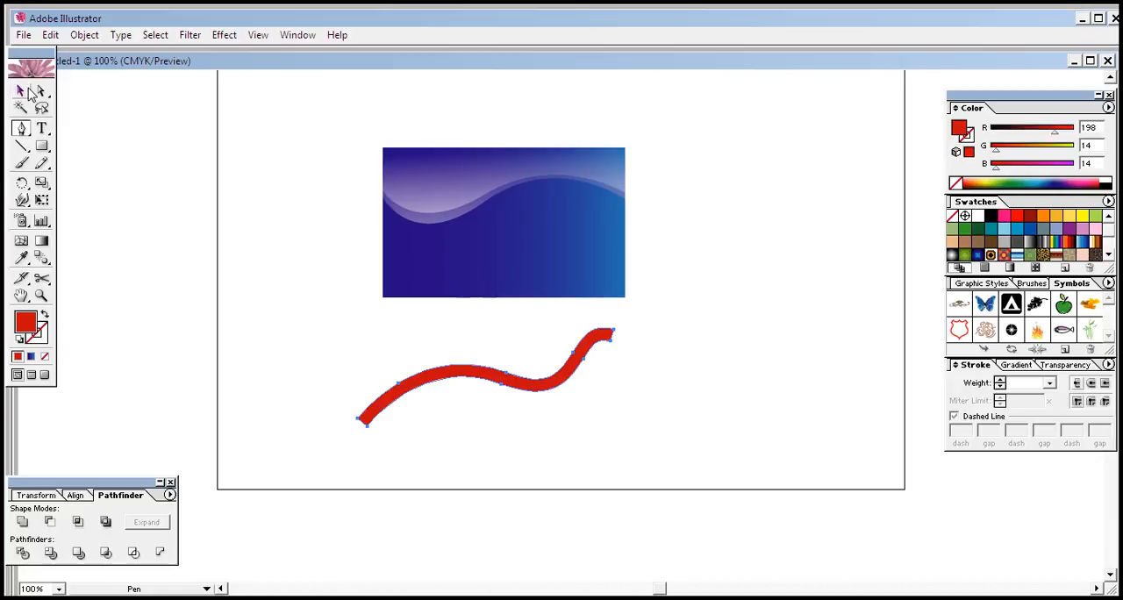
left_click(24, 91)
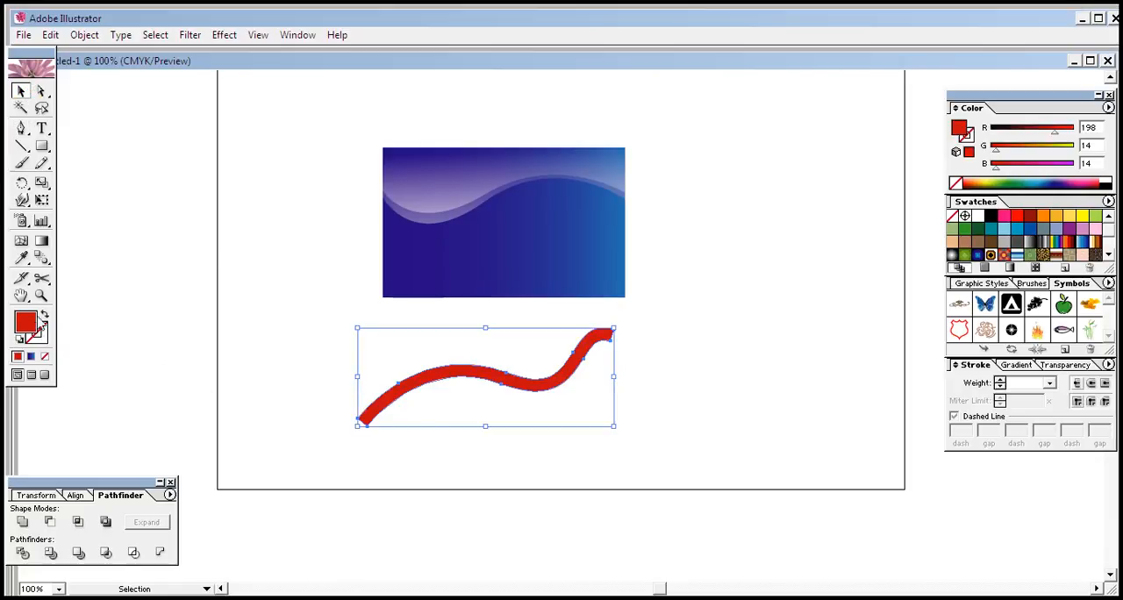
left_click(730, 349)
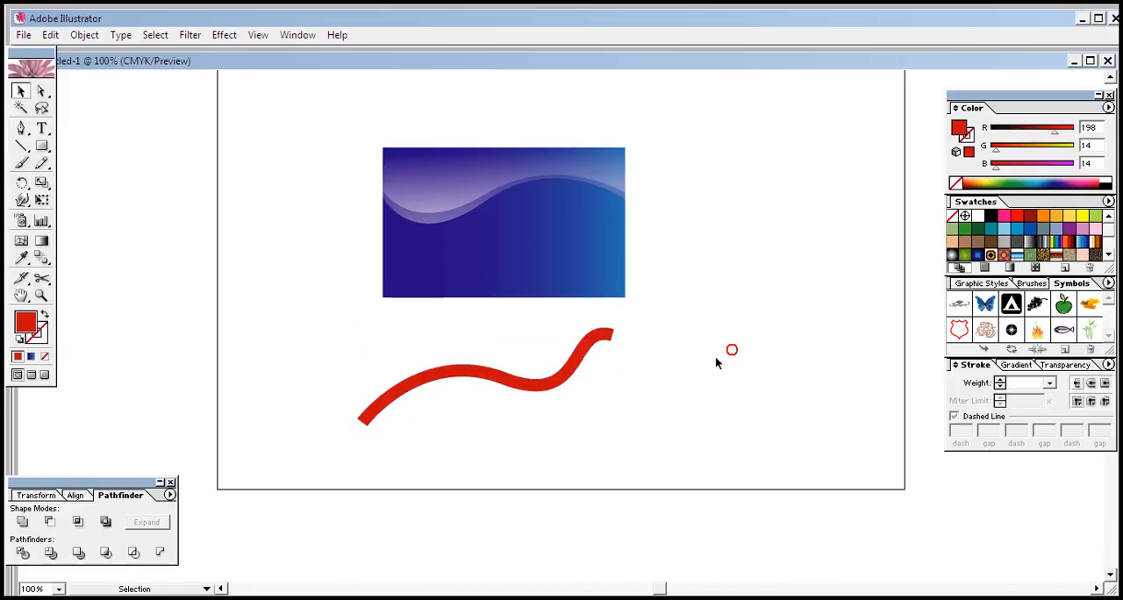
Step: Squash the red band slightly in height by lowering its upper edge
left_click(546, 383)
left_click(663, 386)
left_click(573, 371)
left_click_drag(613, 329, 614, 342)
left_click(639, 360)
left_click(561, 383)
left_click(673, 375)
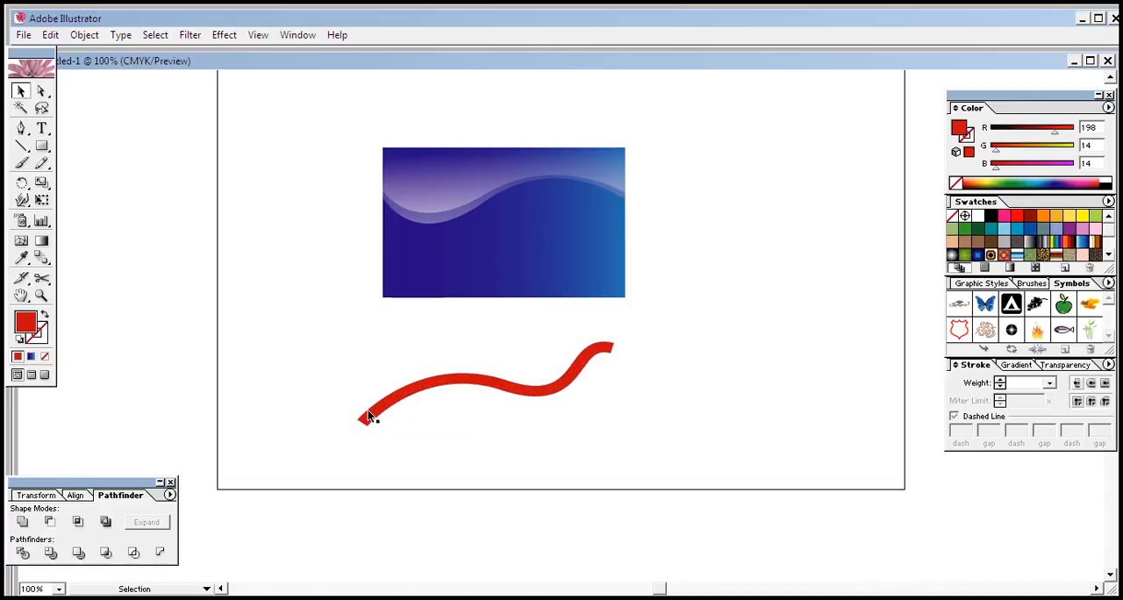
Step: Draw short vertical line segments across both ends of the red band
left_click(21, 145)
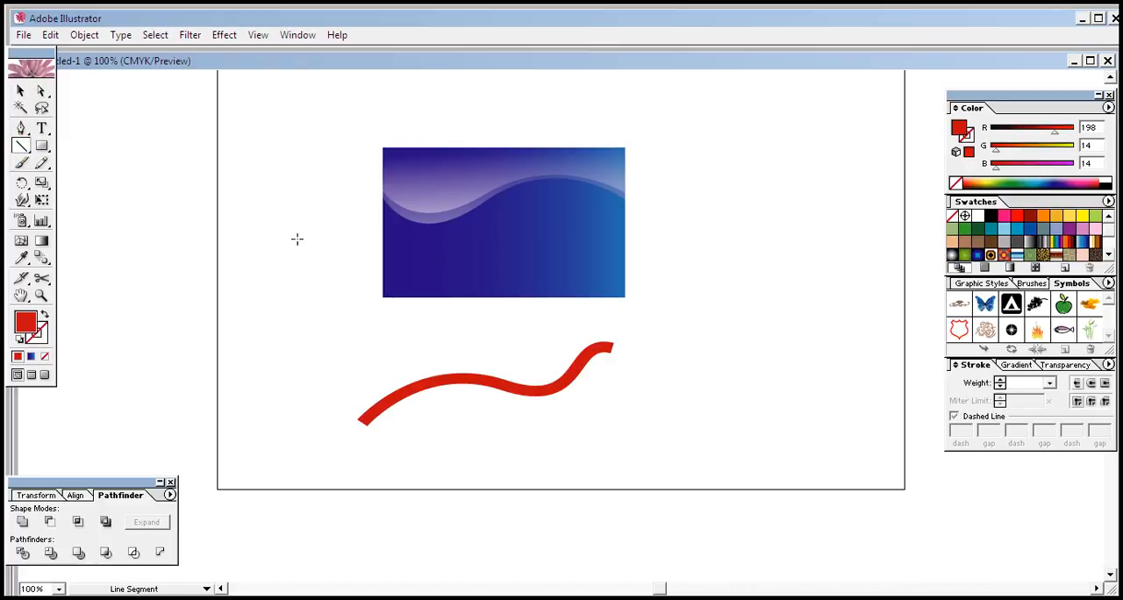
left_click_drag(368, 404, 362, 413)
left_click_drag(364, 439, 368, 443)
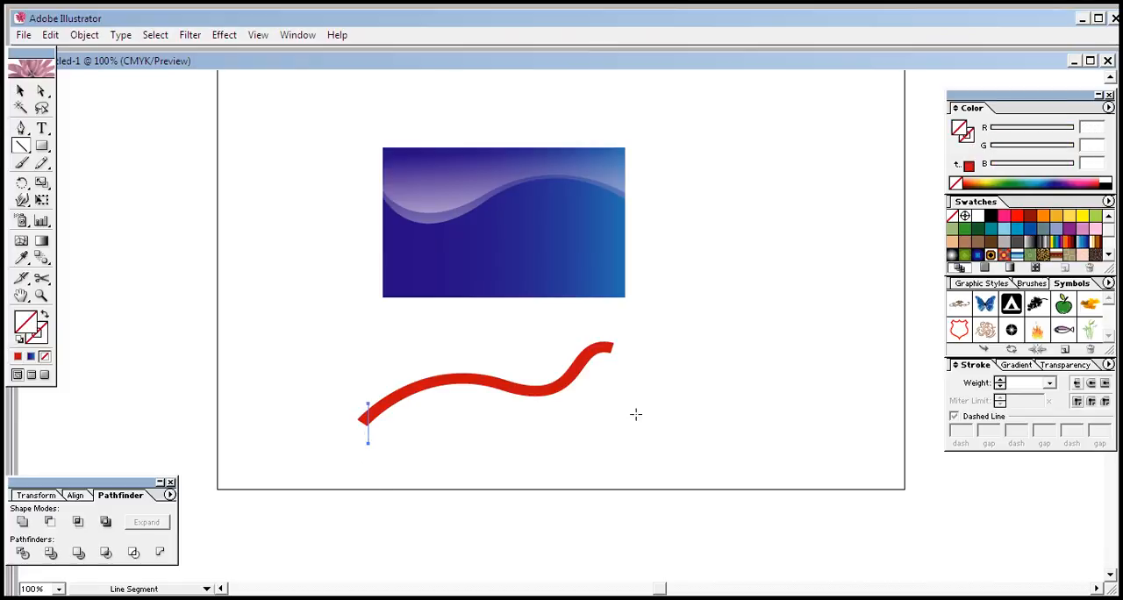
left_click(609, 340)
Step: Divide the red band along the two vertical lines with Pathfinder and ungroup the resulting pieces
left_click(20, 91)
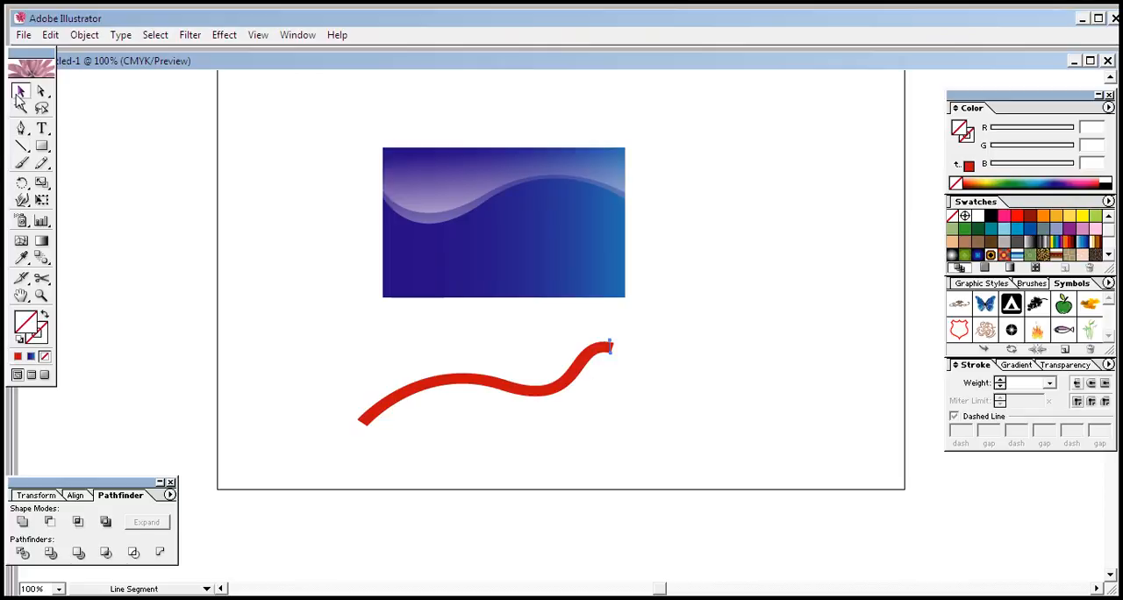
left_click(345, 302)
left_click_drag(354, 347, 608, 438)
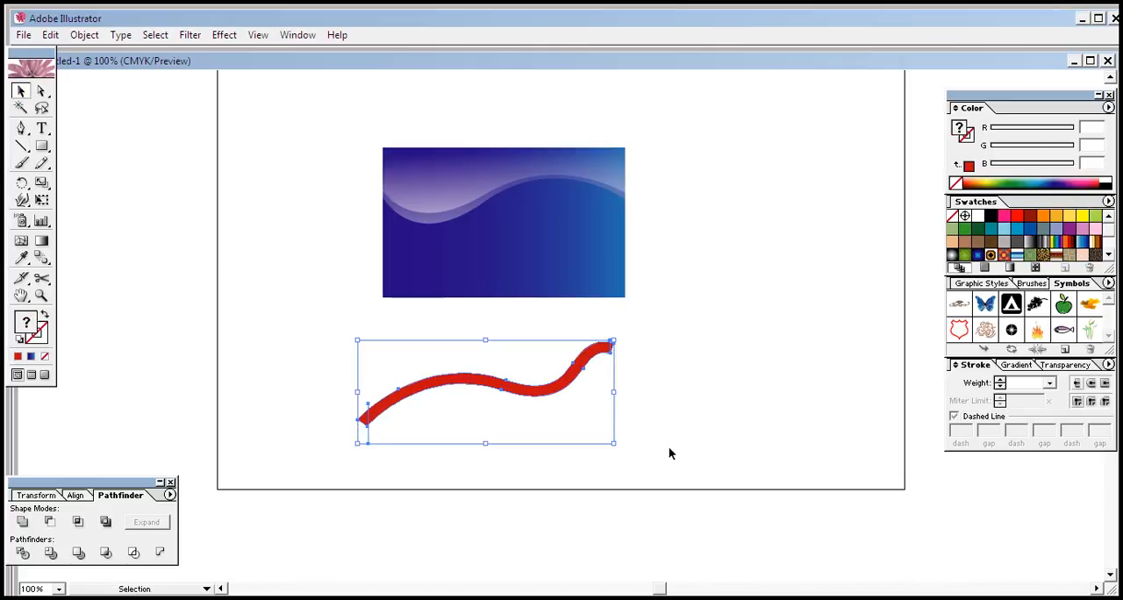
left_click(22, 552)
right_click(397, 390)
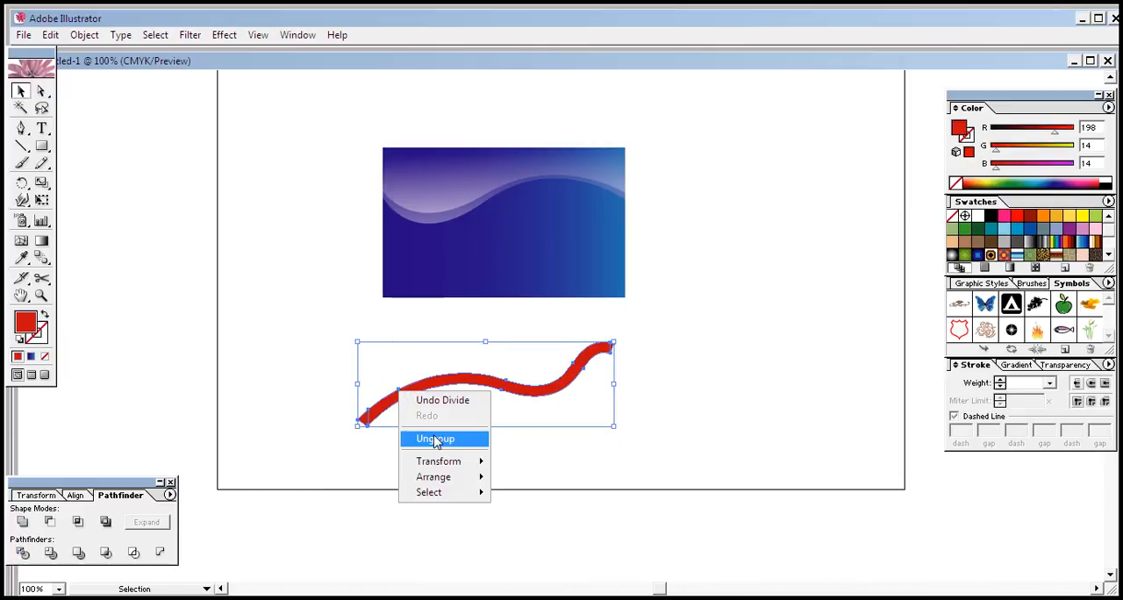
left_click(436, 438)
left_click(436, 443)
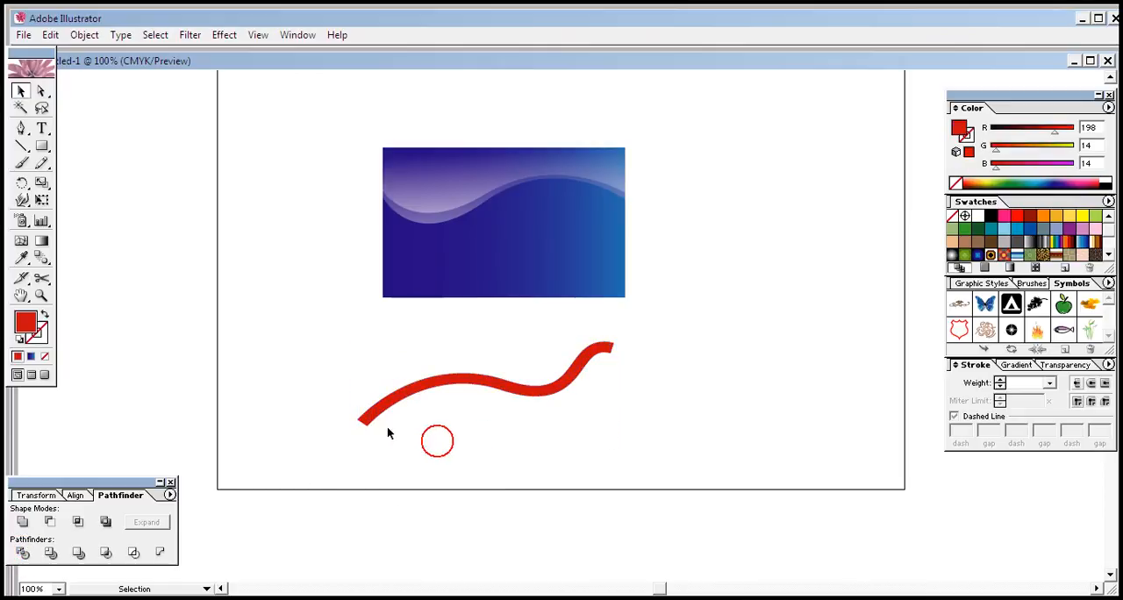
Step: Delete the small cut-off pieces at both ends of the red band
key("Delete")
left_click(429, 438)
left_click(613, 347)
key("Delete")
Step: Try the red band across the card's lower half and move it back below the card
left_click_drag(546, 388, 563, 260)
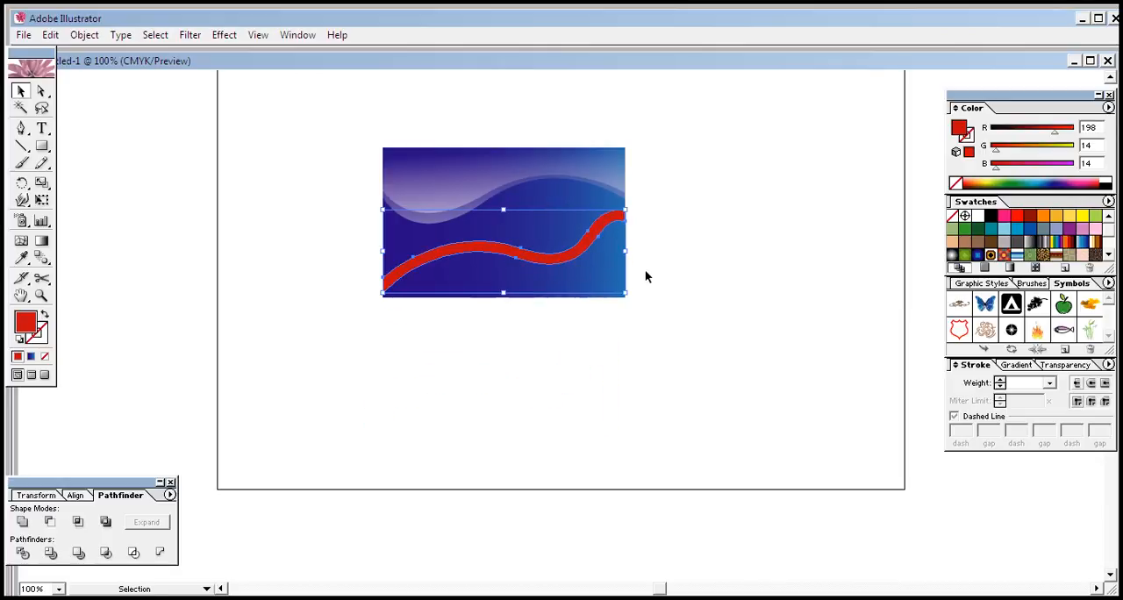
left_click(660, 269)
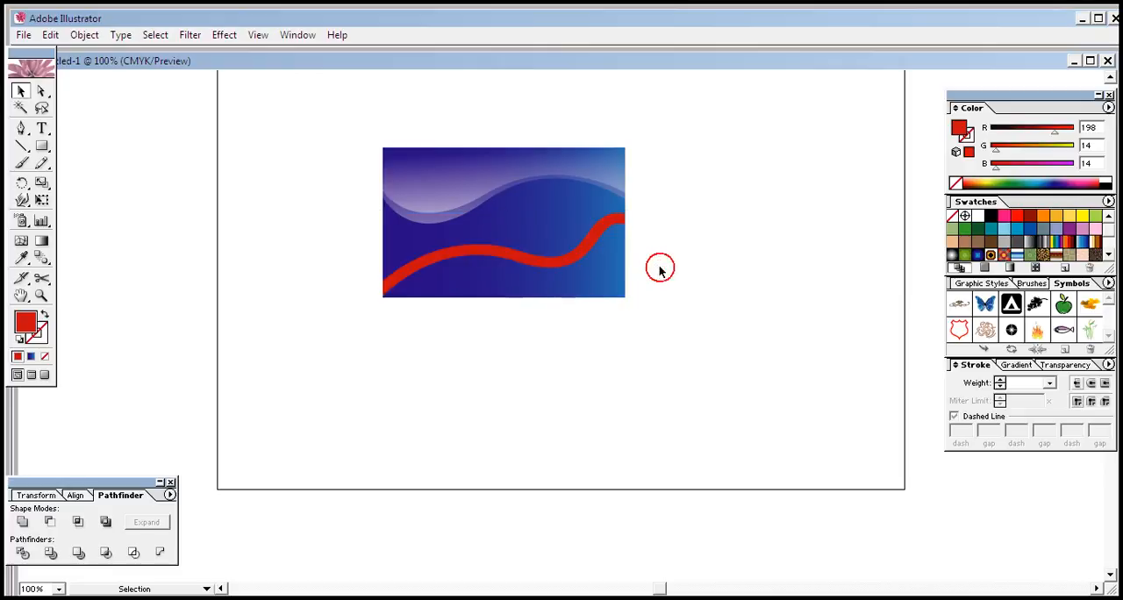
left_click(579, 259)
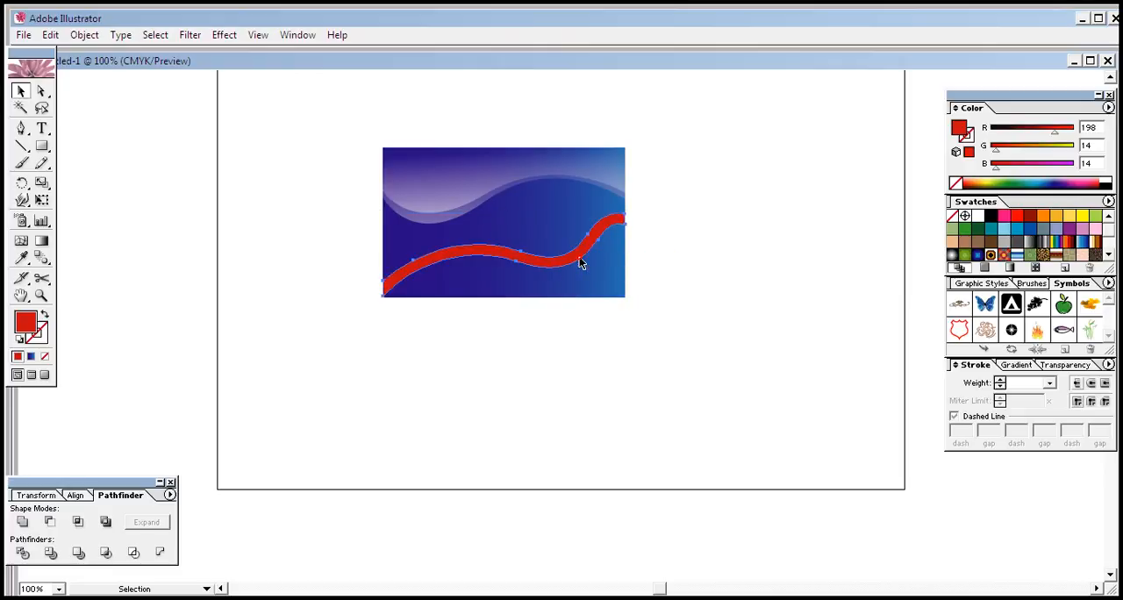
left_click(705, 263)
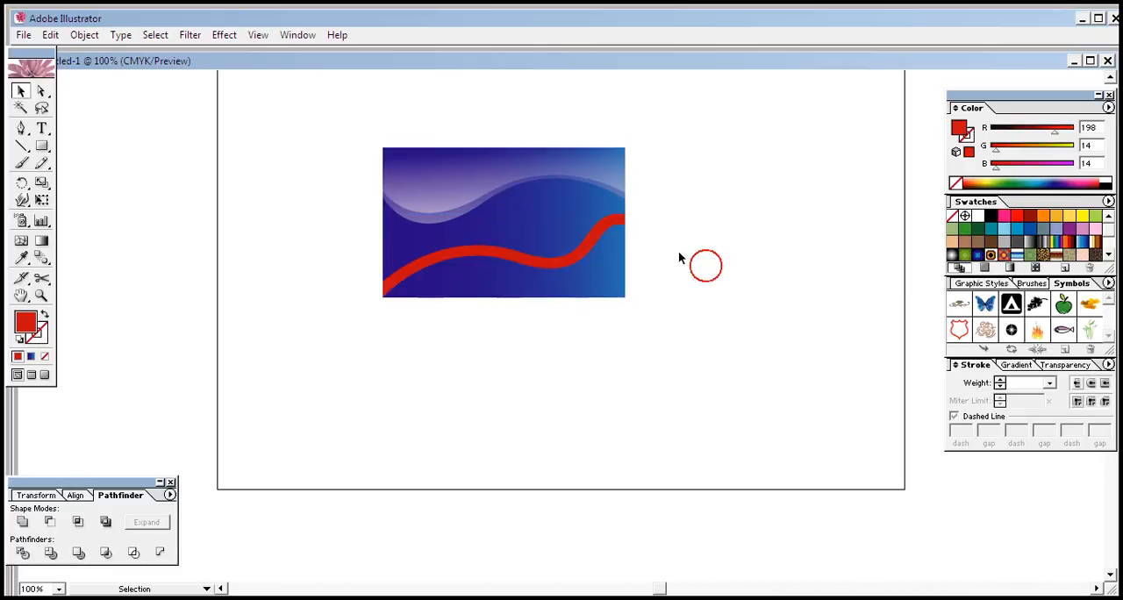
left_click(569, 259)
left_click_drag(566, 257, 571, 386)
left_click(718, 347)
Step: Add a non-clipping inverted opacity mask to the red band and draw a mask rectangle covering the whole band
left_click(589, 387)
left_click(1068, 364)
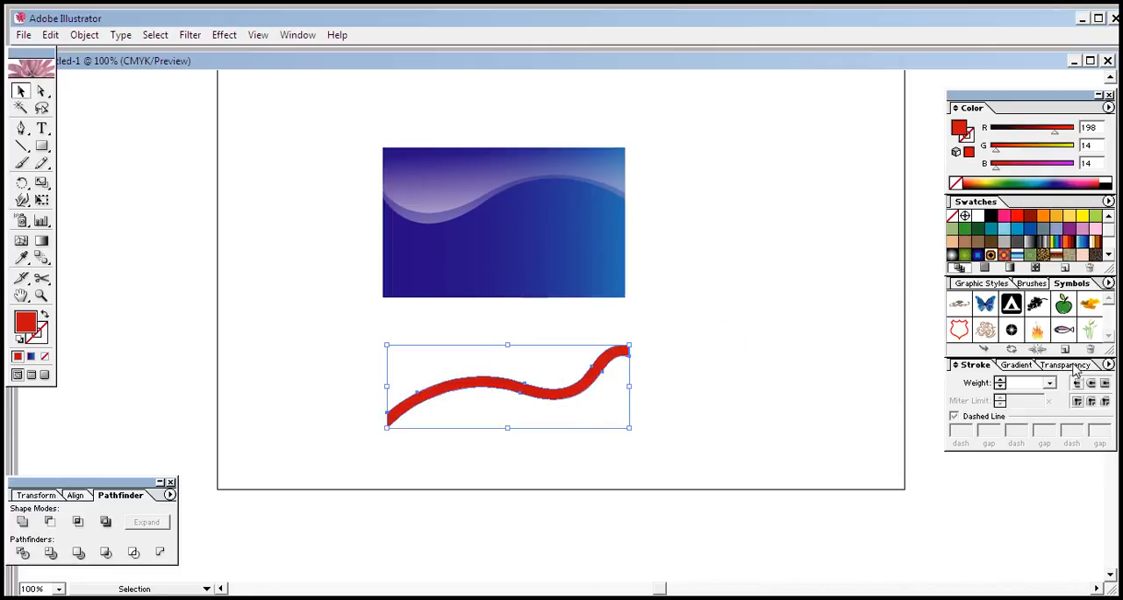
double_click(1017, 421)
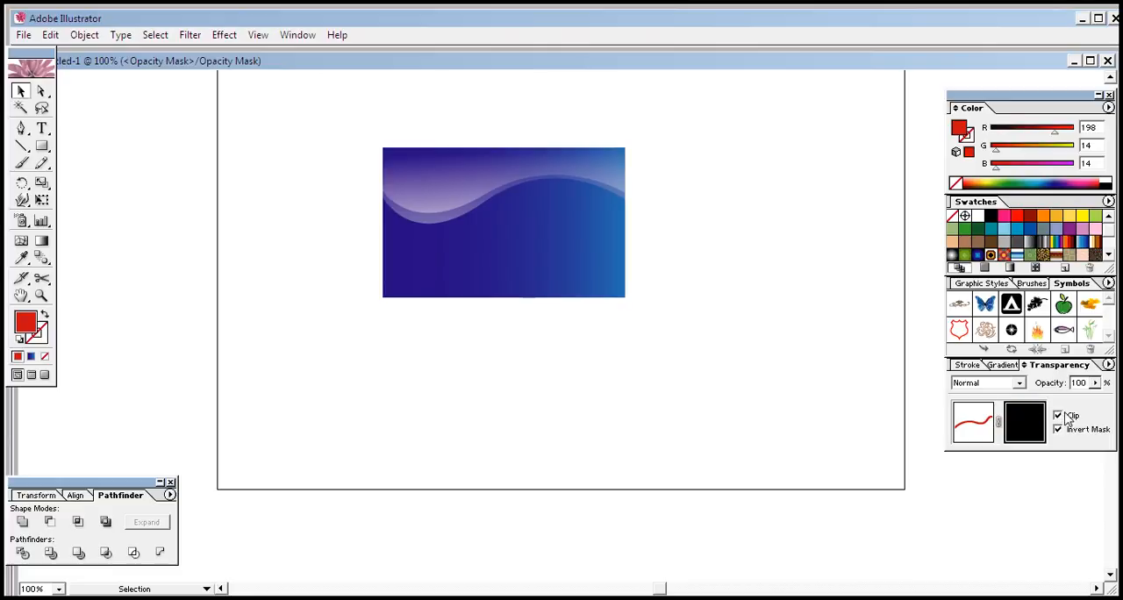
left_click(41, 147)
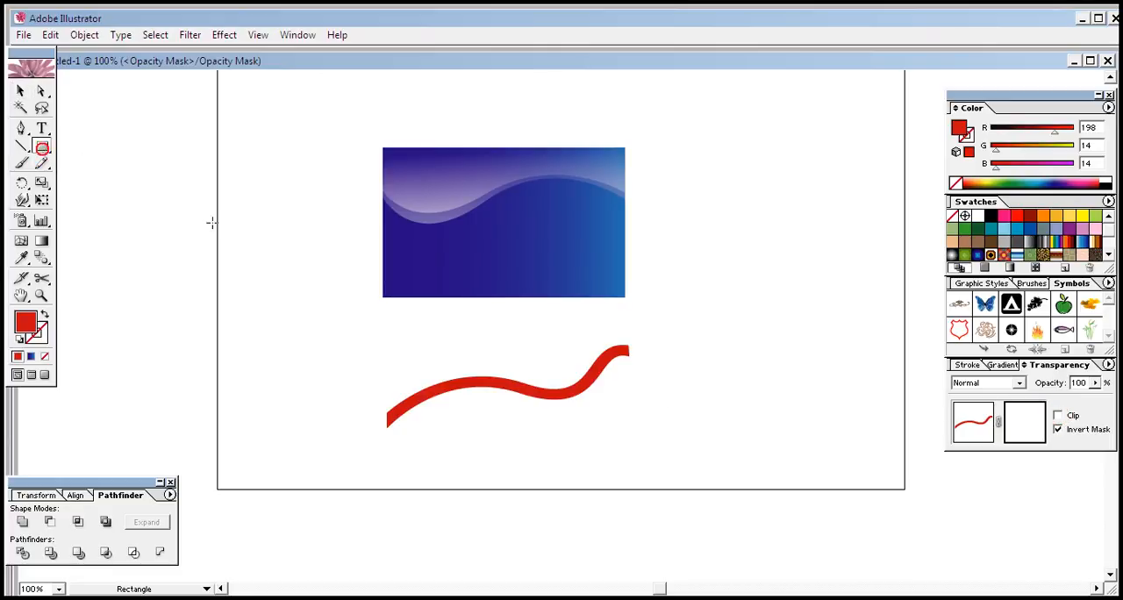
left_click_drag(359, 325, 650, 450)
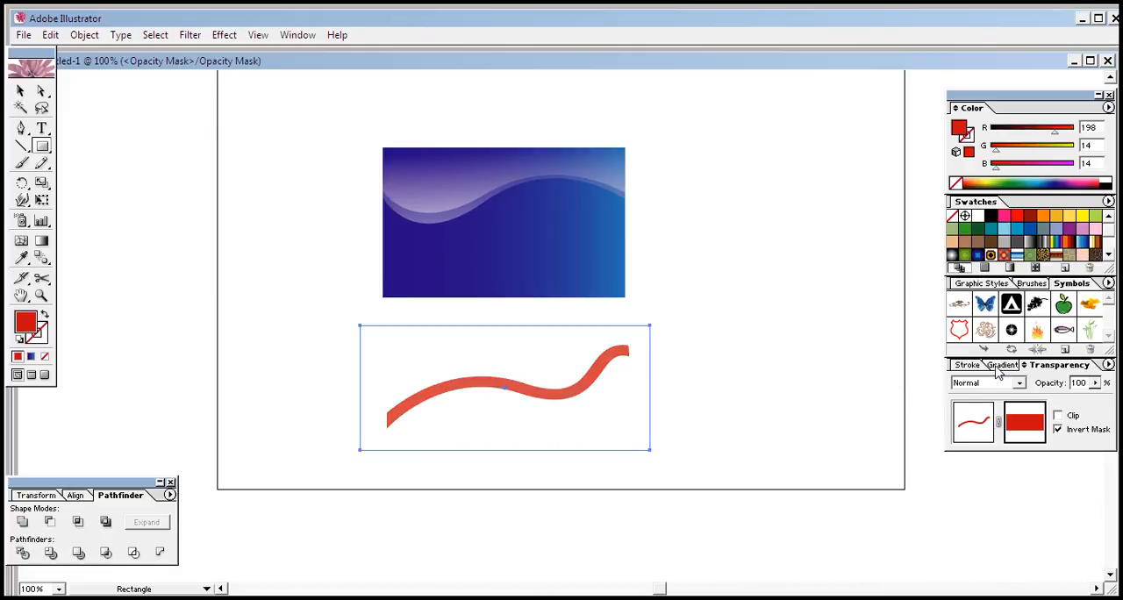
Step: Fill the mask rectangle with a white-to-black linear gradient running straight down at a -90° angle
left_click(1001, 364)
left_click(1031, 244)
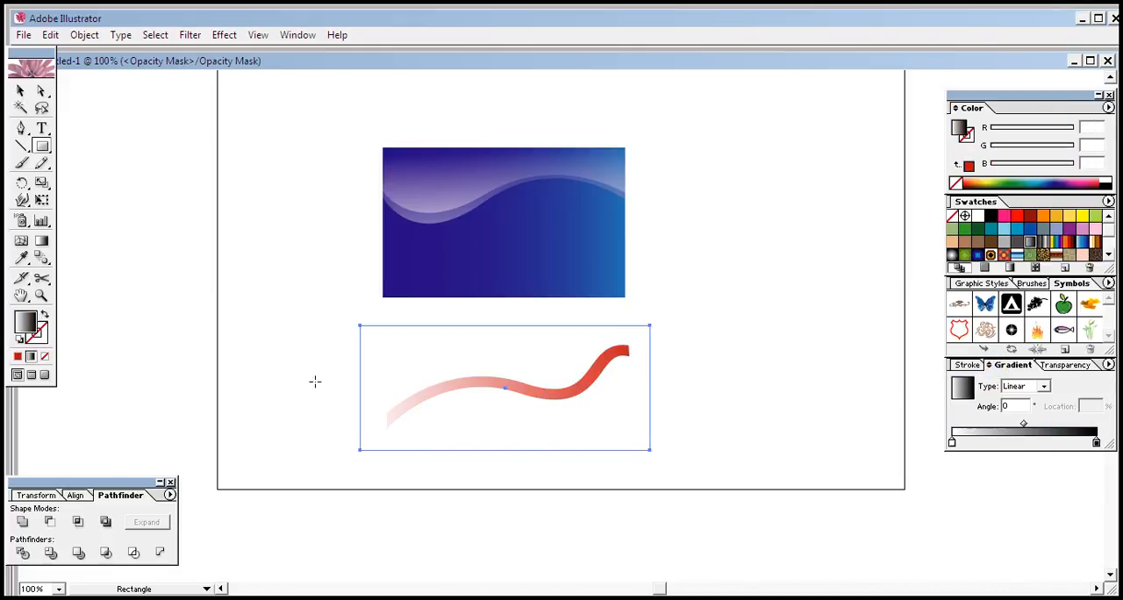
left_click(42, 242)
left_click_drag(506, 330, 501, 420)
left_click_drag(493, 338, 497, 441)
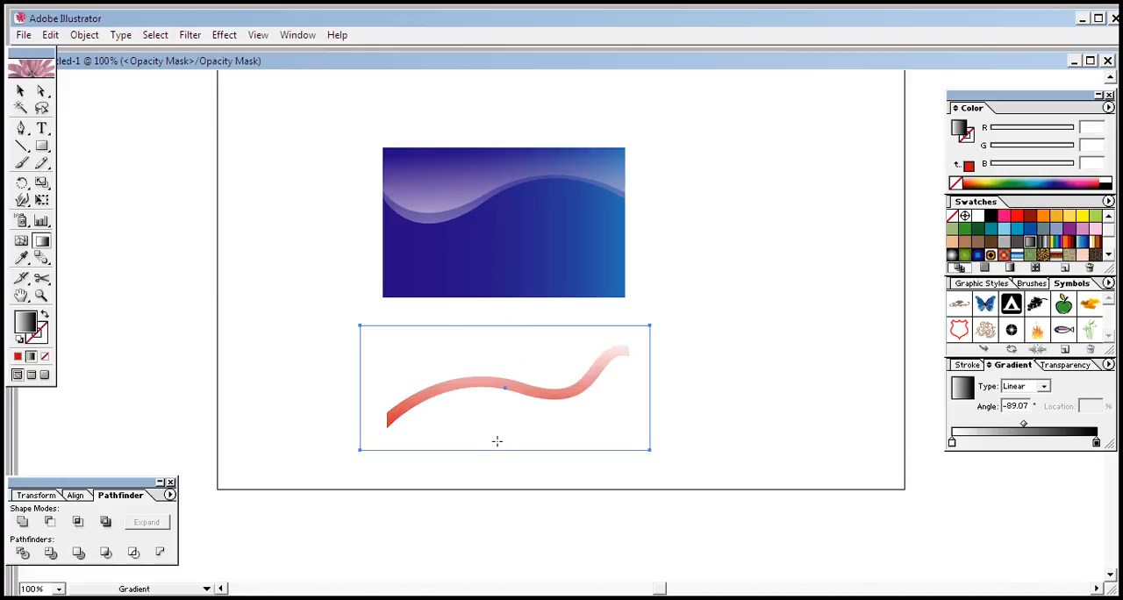
mouse_move(499, 338)
left_mouse_down()
mouse_move(508, 401)
mouse_move(492, 441)
left_mouse_up()
left_click_drag(495, 360, 494, 426)
left_click_drag(502, 358, 506, 419)
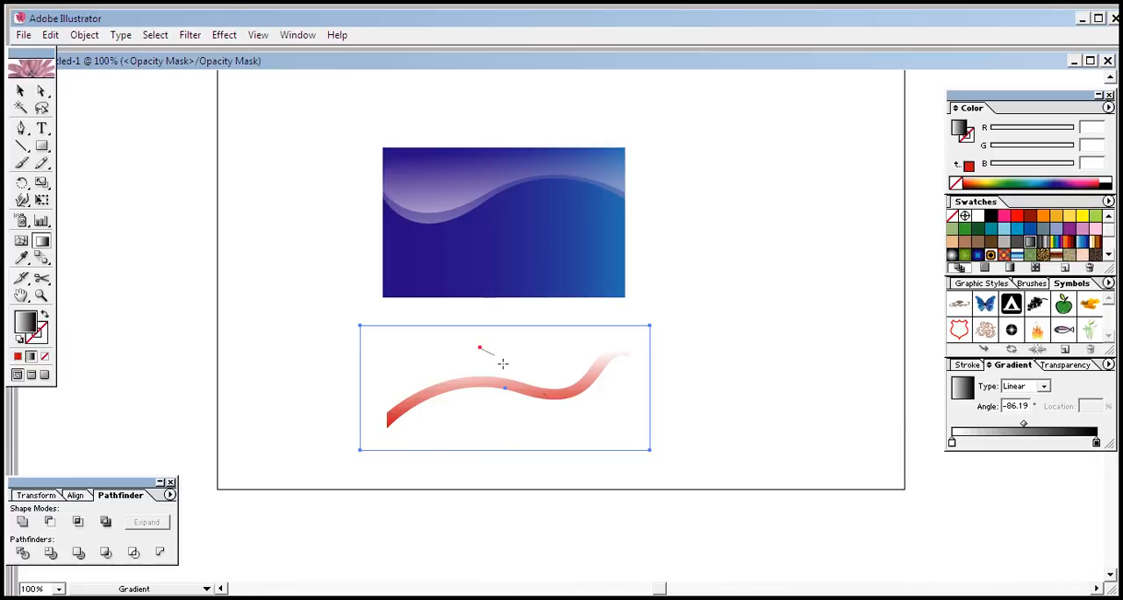
left_click_drag(503, 362, 568, 417)
left_click_drag(553, 373, 516, 398)
left_click_drag(502, 354, 502, 436)
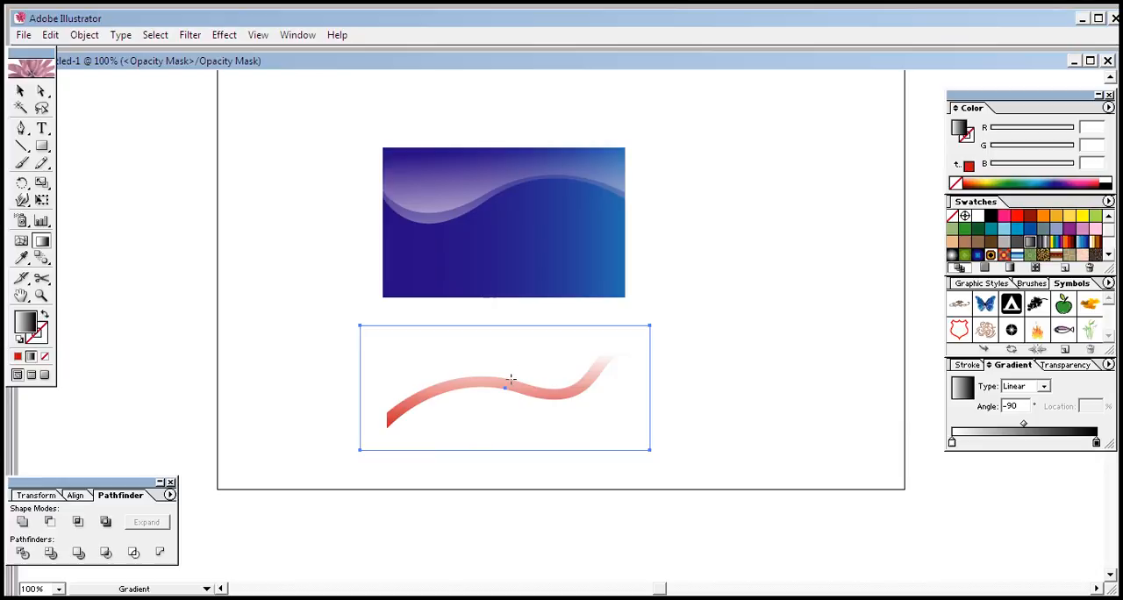
Step: Leave opacity mask editing and group the masked red band
left_click(1063, 365)
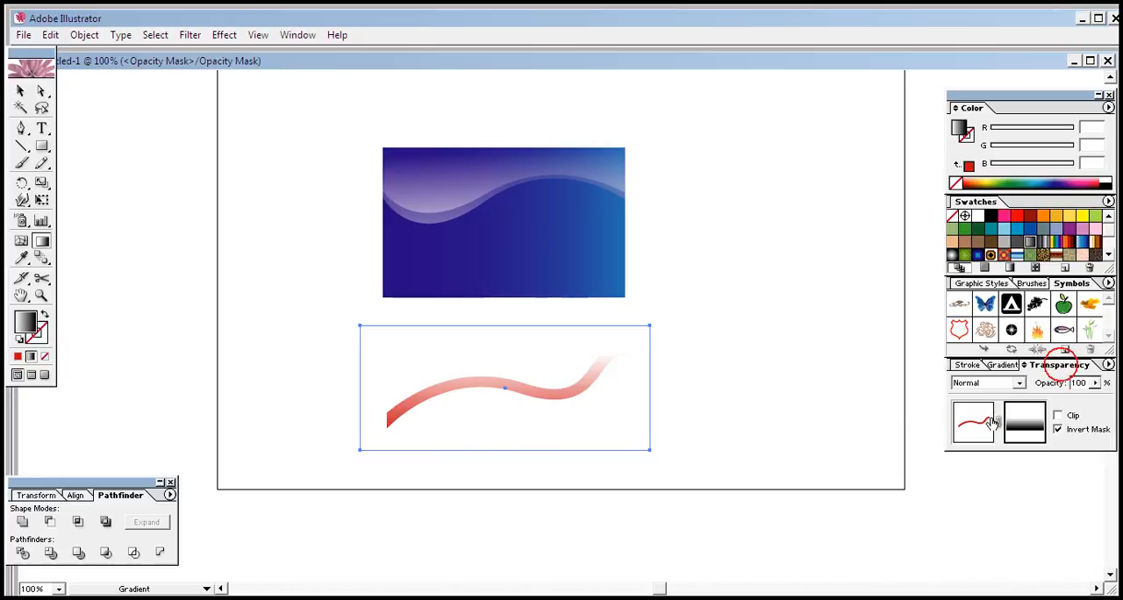
left_click(987, 422)
key("ctrl+g")
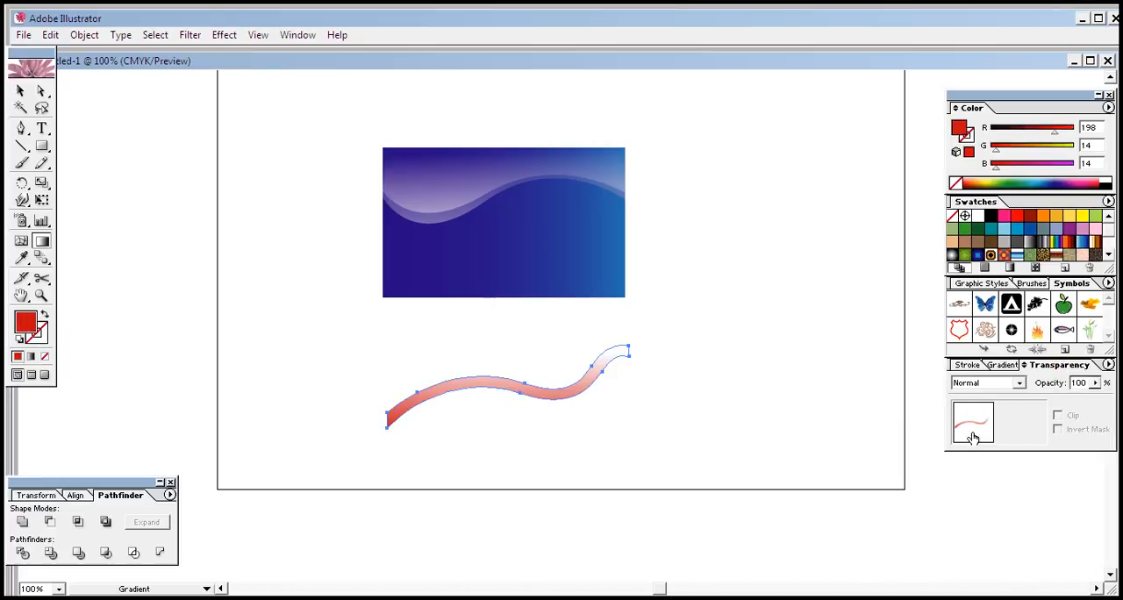
Step: Change the grouped band's fill to light blue (R 96, G 180, B 212)
left_click(20, 90)
left_click(333, 331)
left_click(450, 456)
left_click(534, 395)
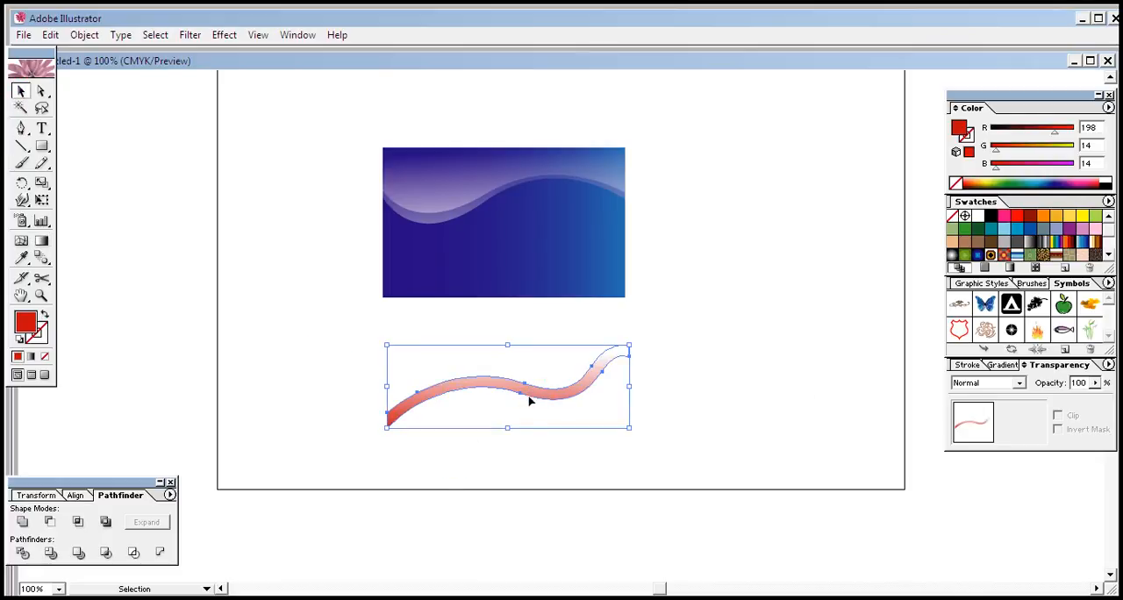
left_click(1040, 180)
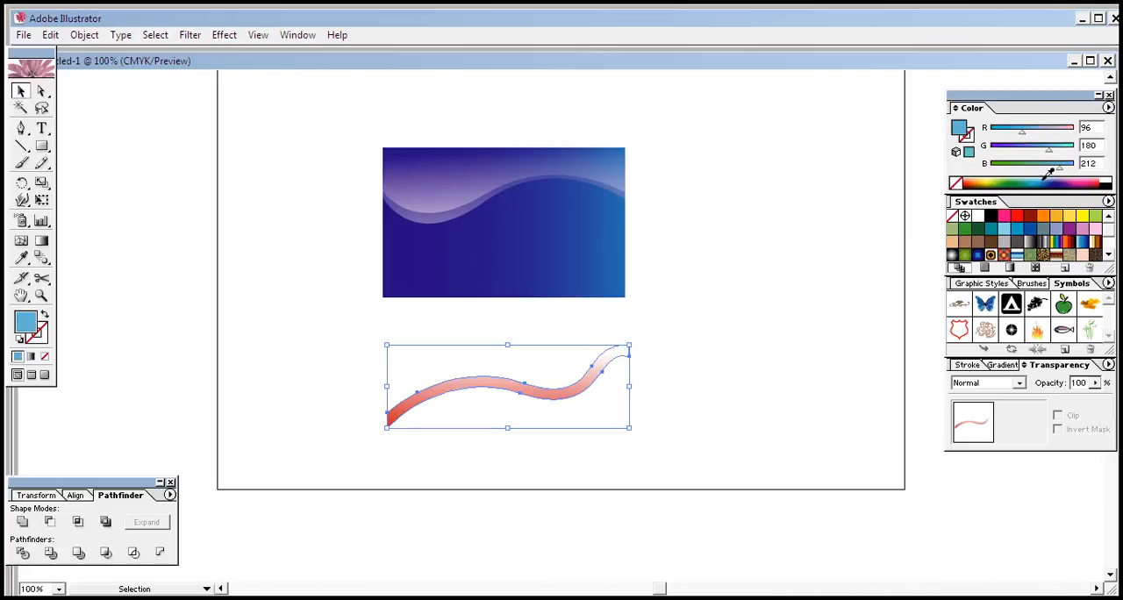
Step: Move the light blue band onto the lower part of the card and align its ends with the card's side edges
left_click(682, 330)
left_click_drag(551, 393, 530, 265)
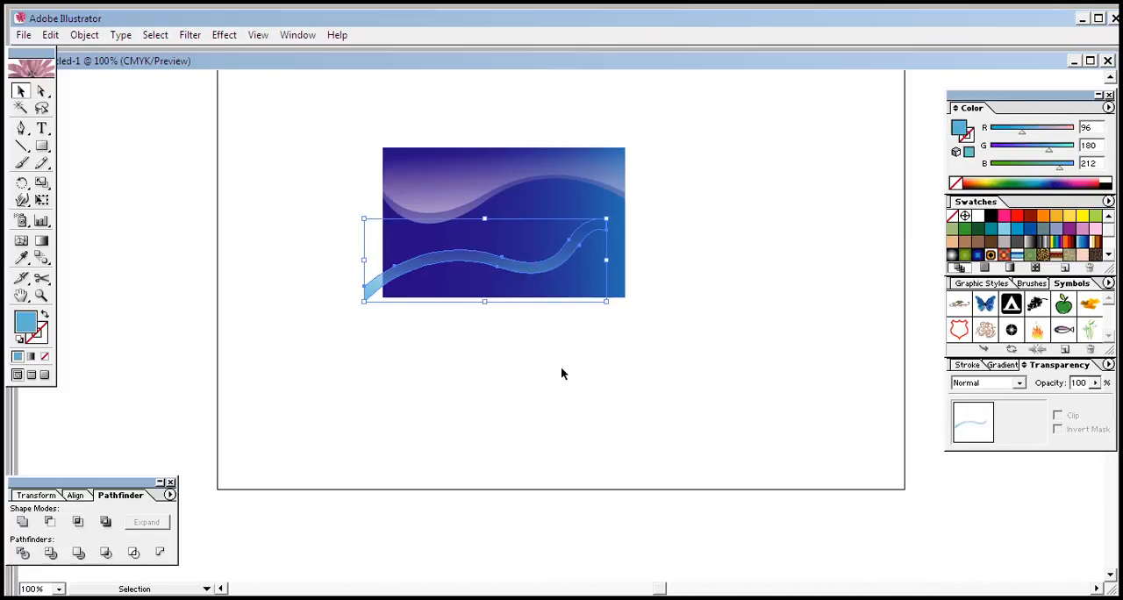
key("Right")
key("Right")
key("Right")
key("Right")
key("Right")
key("Right")
key("Right")
key("Right")
key("Right")
key("Right")
key("Right")
key("Right")
key("Right")
key("Right")
key("Right")
key("Right")
key("Right")
key("Right")
key("Right")
key("Right")
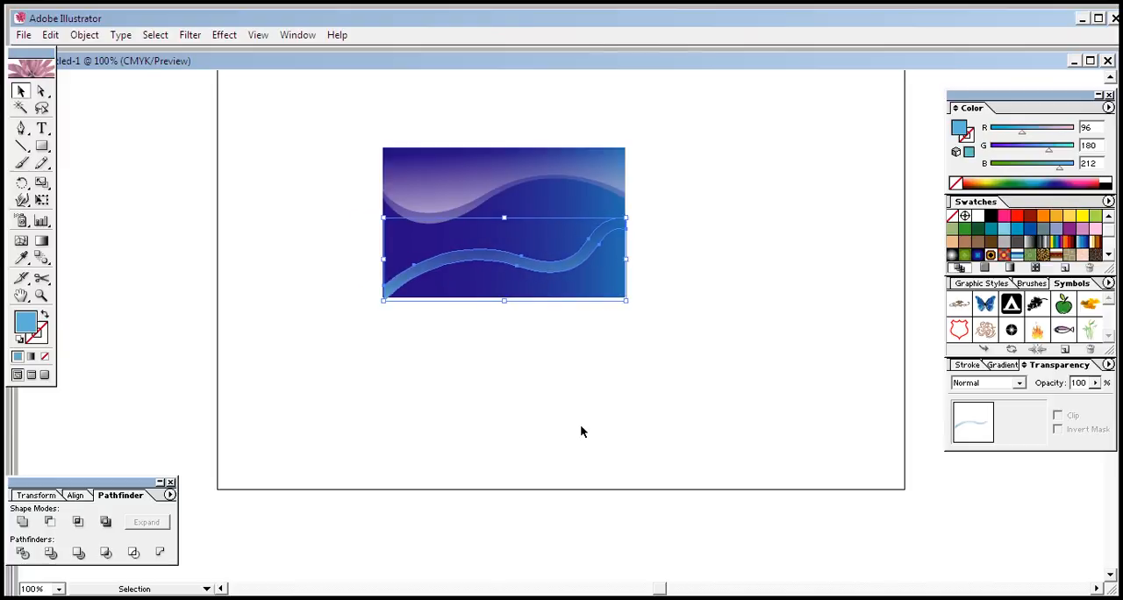
left_click(580, 428)
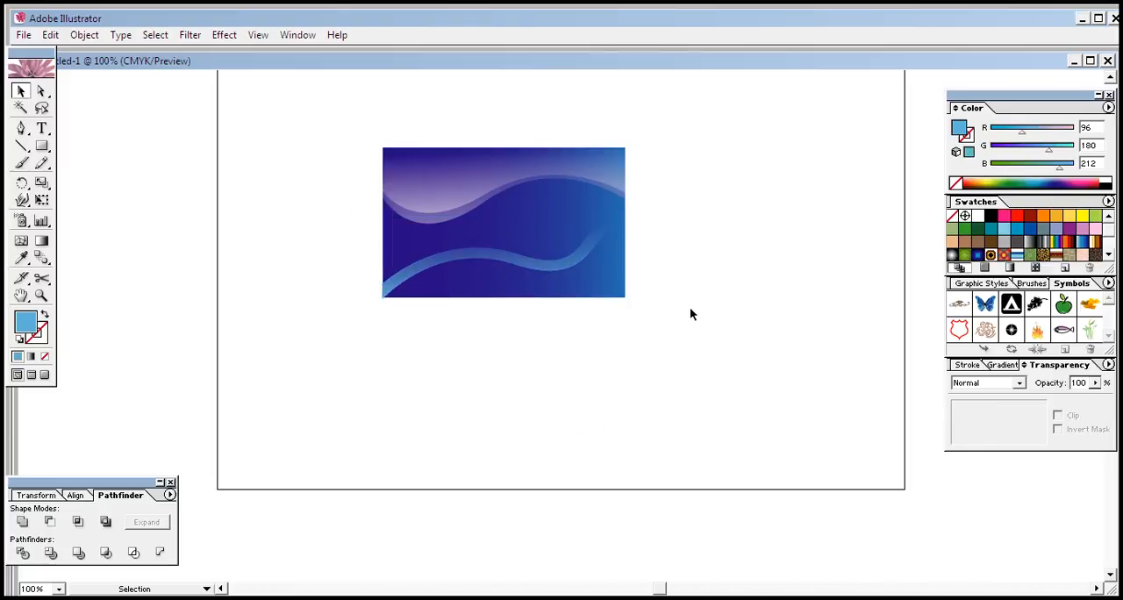
Step: Nudge the light blue band up slightly until its lower end meets the card's bottom edge
left_click(575, 255)
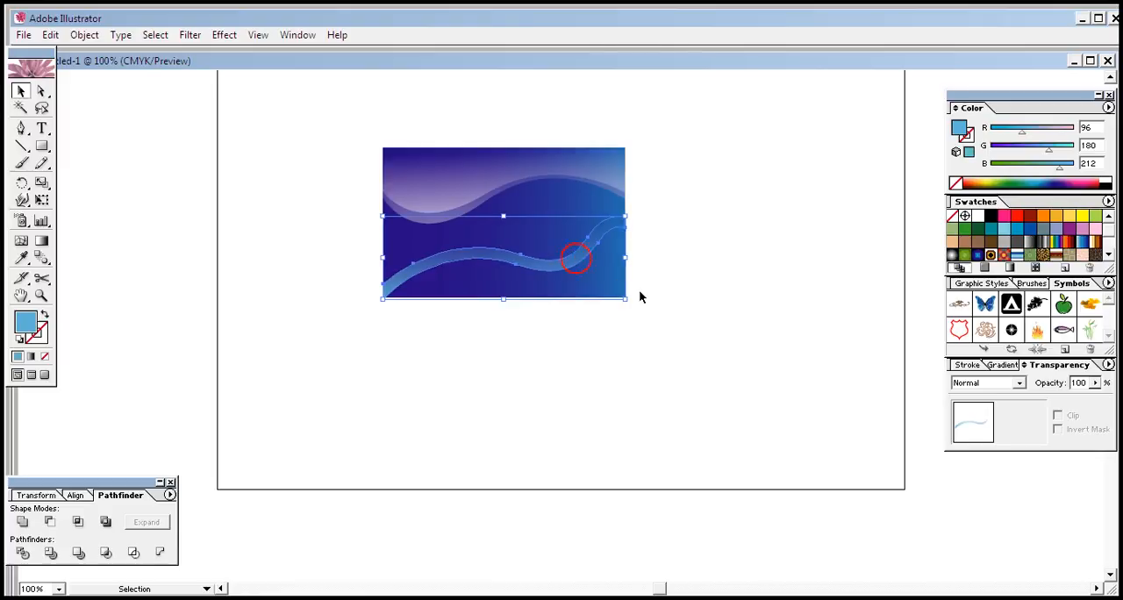
left_click(657, 310)
left_click(552, 268)
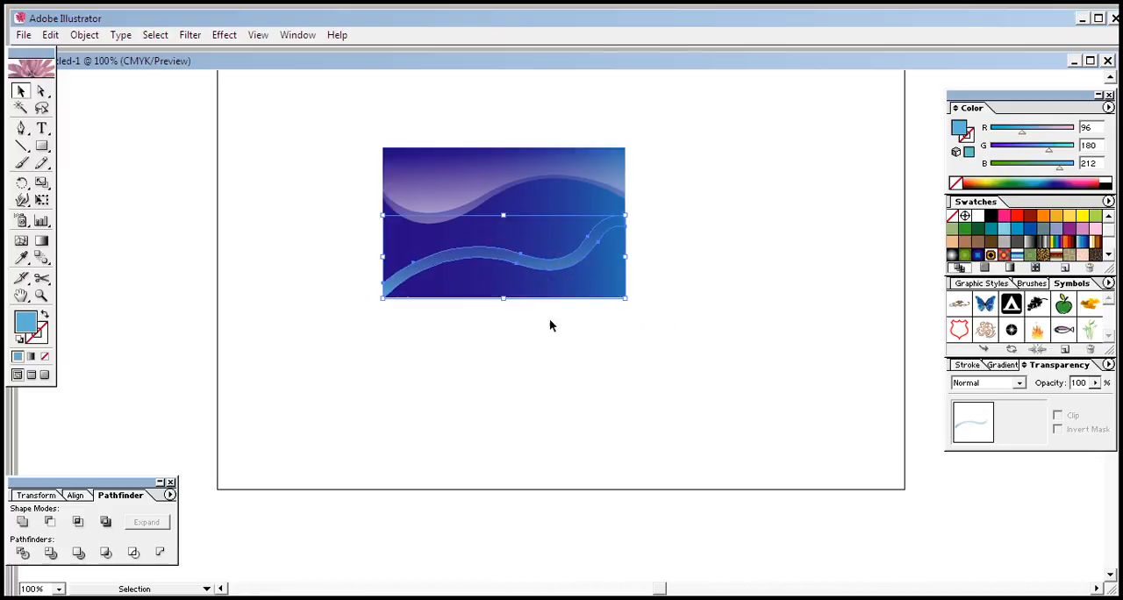
left_click(552, 377)
left_click(522, 258)
left_click(533, 359)
left_click(526, 257)
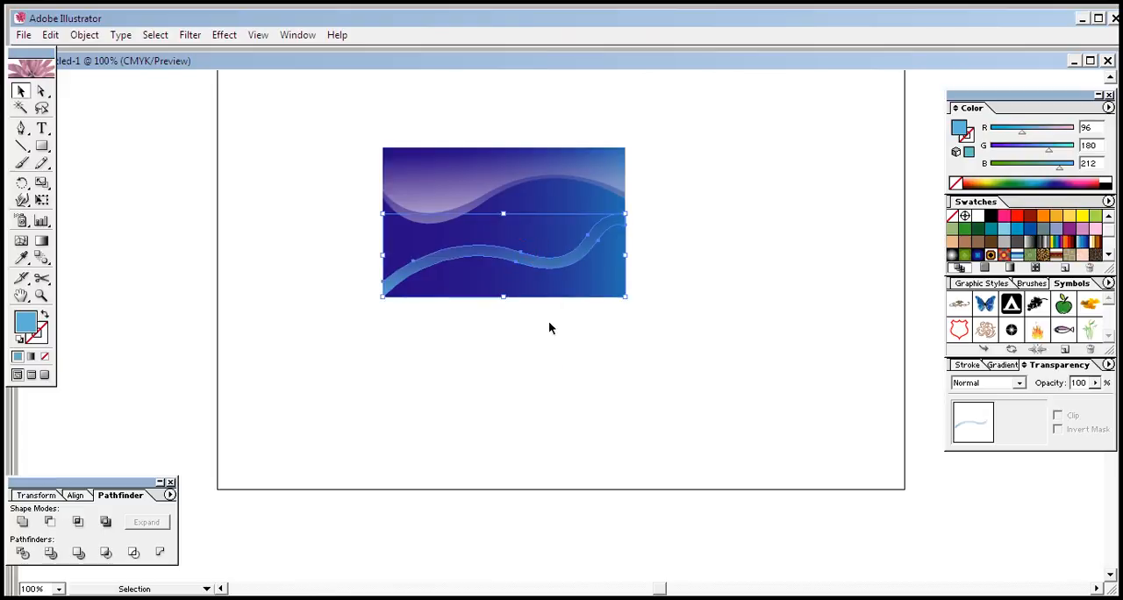
Step: Place a copy of the light blue band just above the original and slightly reduce the copy's height from its upper edge
key("Down")
key("Down")
key("Down")
key("Down")
key("Down")
key("Down")
key("Down")
key("Down")
key("Down")
key("Down")
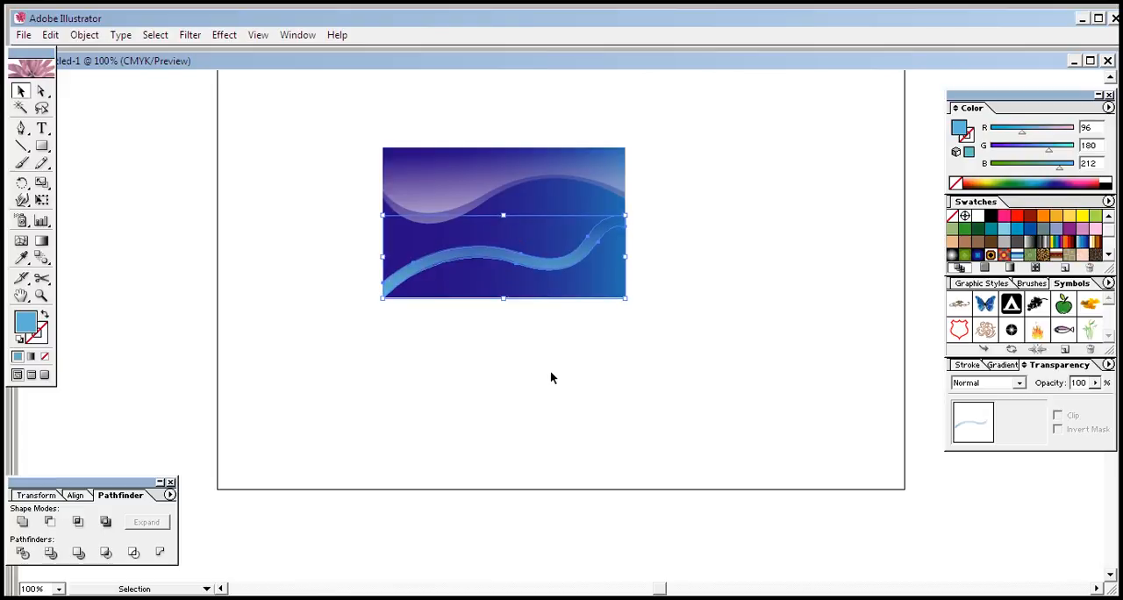
key("Up")
key("Up")
key("Up")
key("Up")
key("Up")
key("Up")
key("Up")
key("Up")
key("Up")
key("Up")
key("Up")
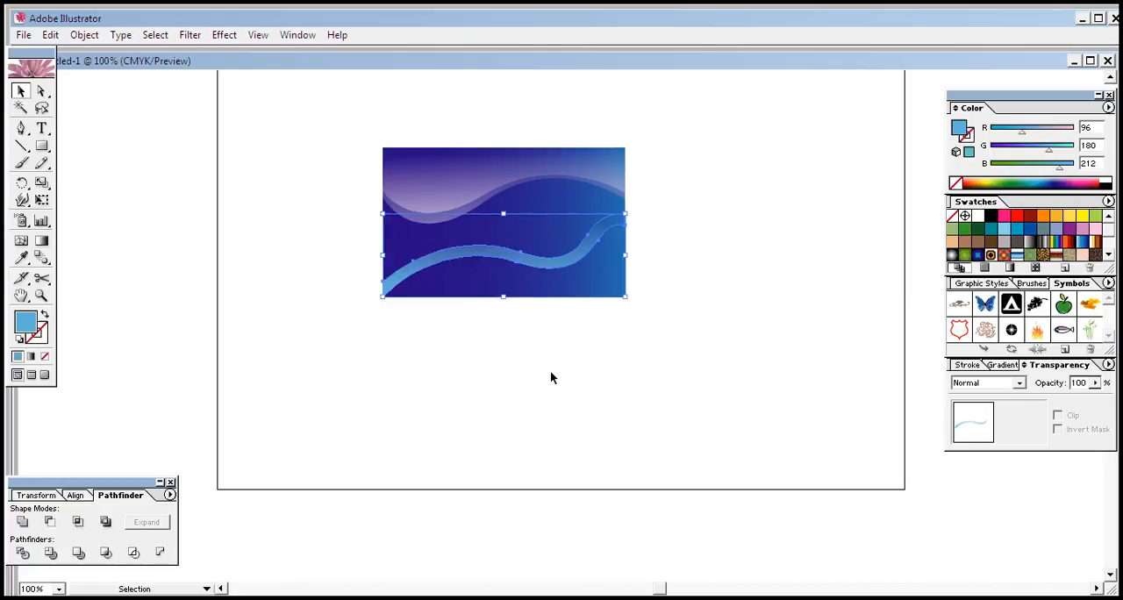
key("Up")
key("Up")
key("Up")
key("Up")
key("Up")
key("Up")
key("Up")
key("Up")
key("Up")
key("Up")
key("Up")
key("Up")
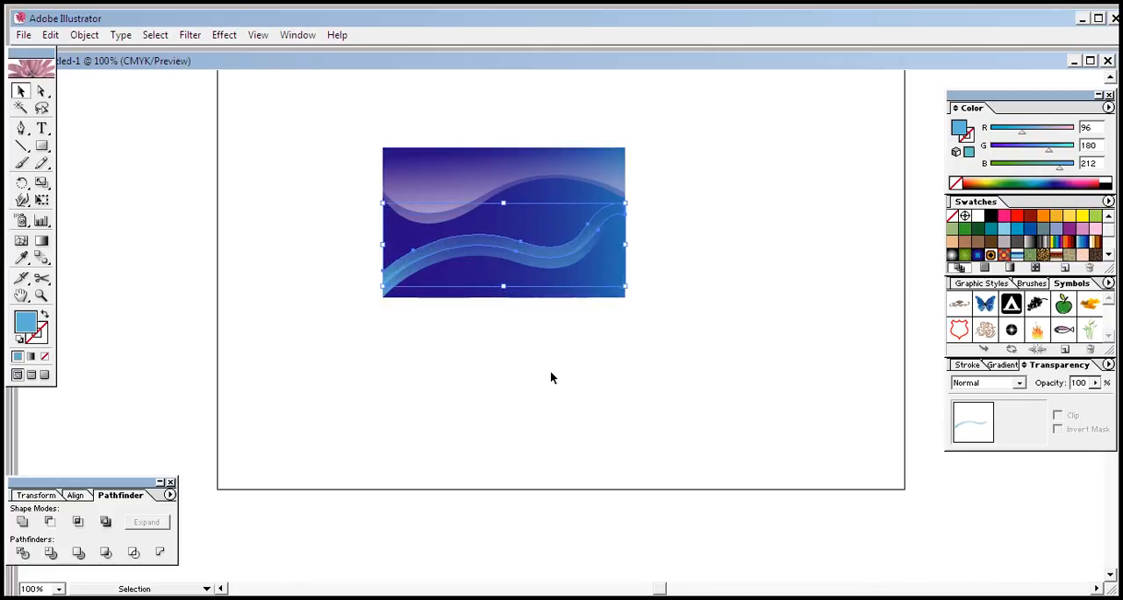
key("Up")
key("Up")
key("Down")
key("Down")
key("Down")
key("Down")
key("Up")
key("Up")
key("Up")
key("Up")
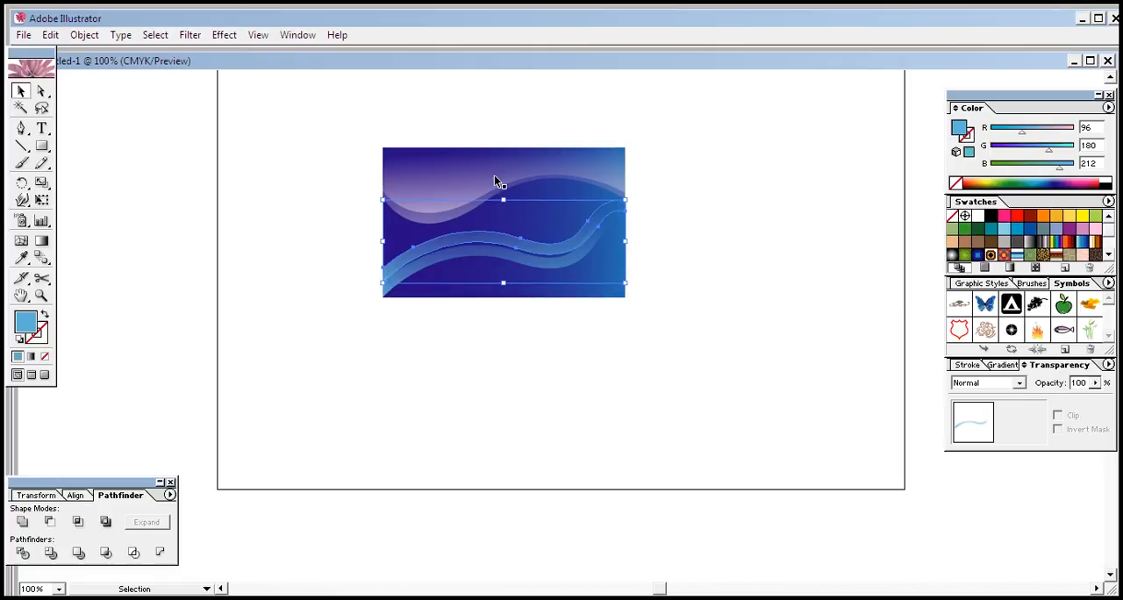
left_click_drag(505, 200, 502, 211)
left_click(571, 352)
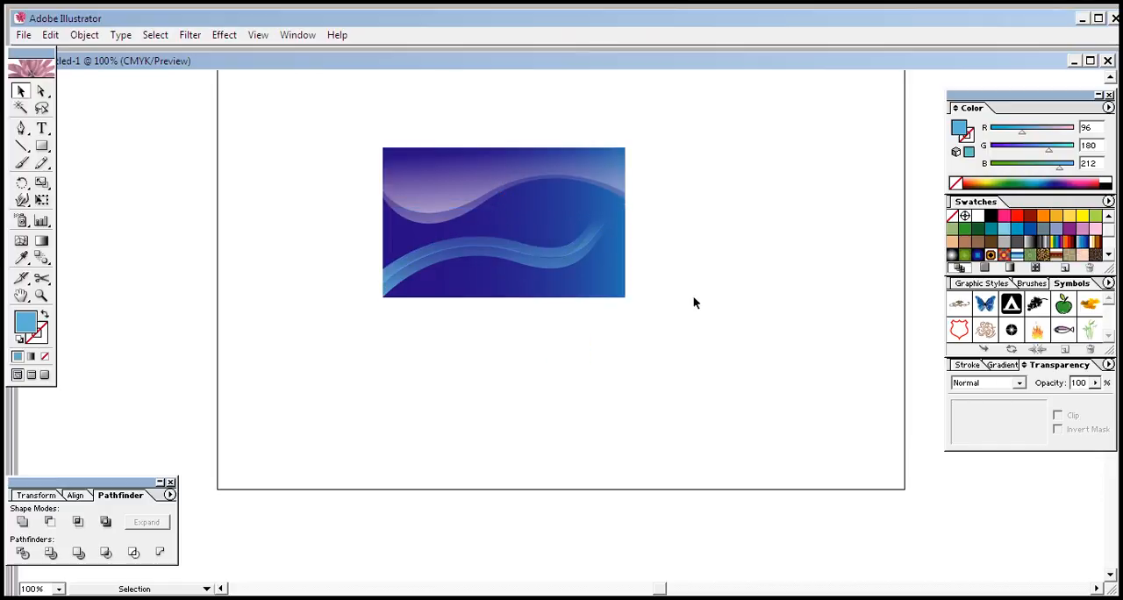
Step: Change the upper band's fill to turquoise (R 96, G 247, B 212)
left_click(470, 239)
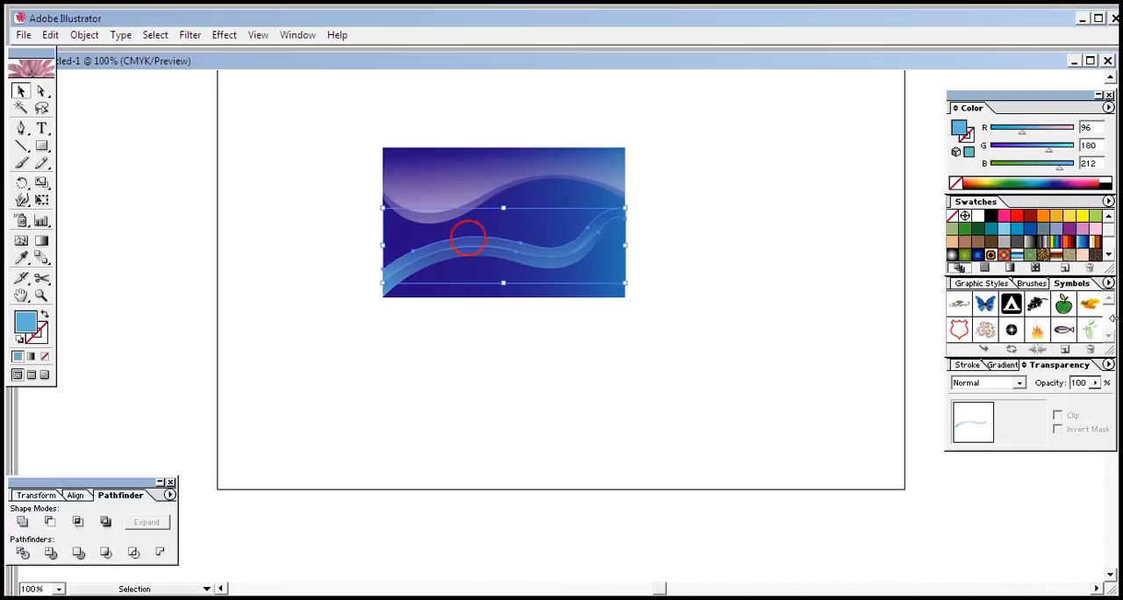
left_click_drag(1050, 151, 1071, 154)
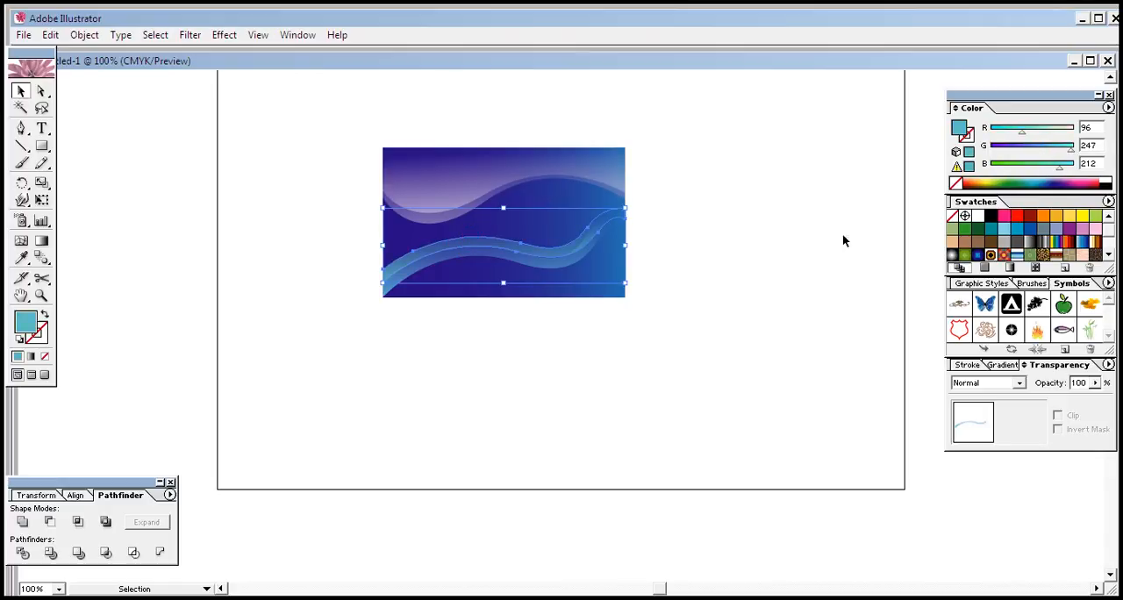
left_click(378, 335)
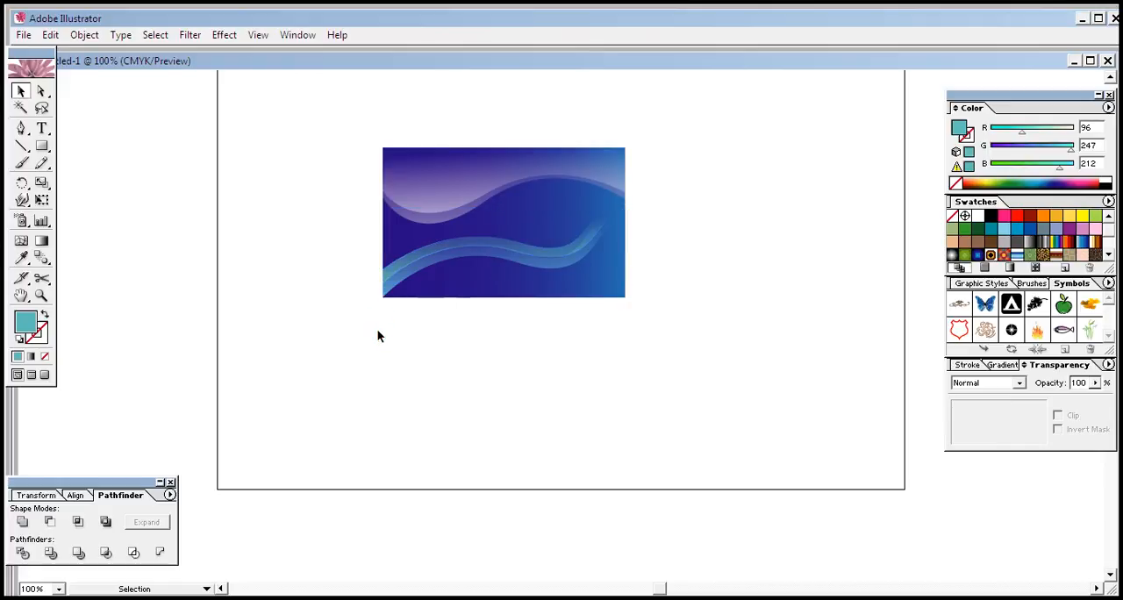
Step: Try red and orange fills on the upper band, and settle on yellow (R 255, G 255, B 0)
left_click(443, 258)
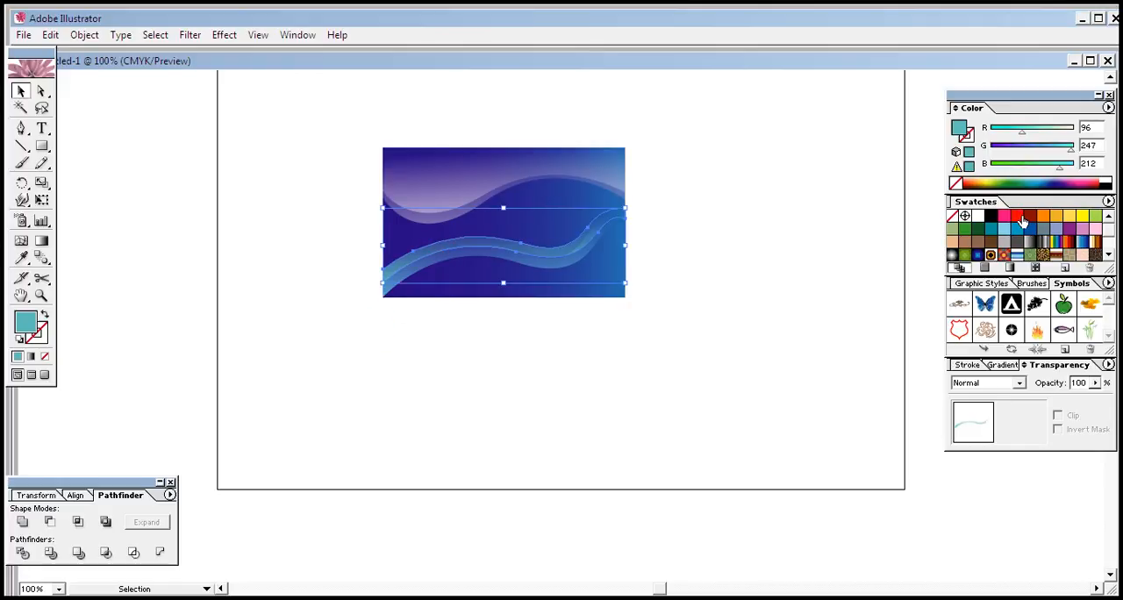
left_click(1019, 218)
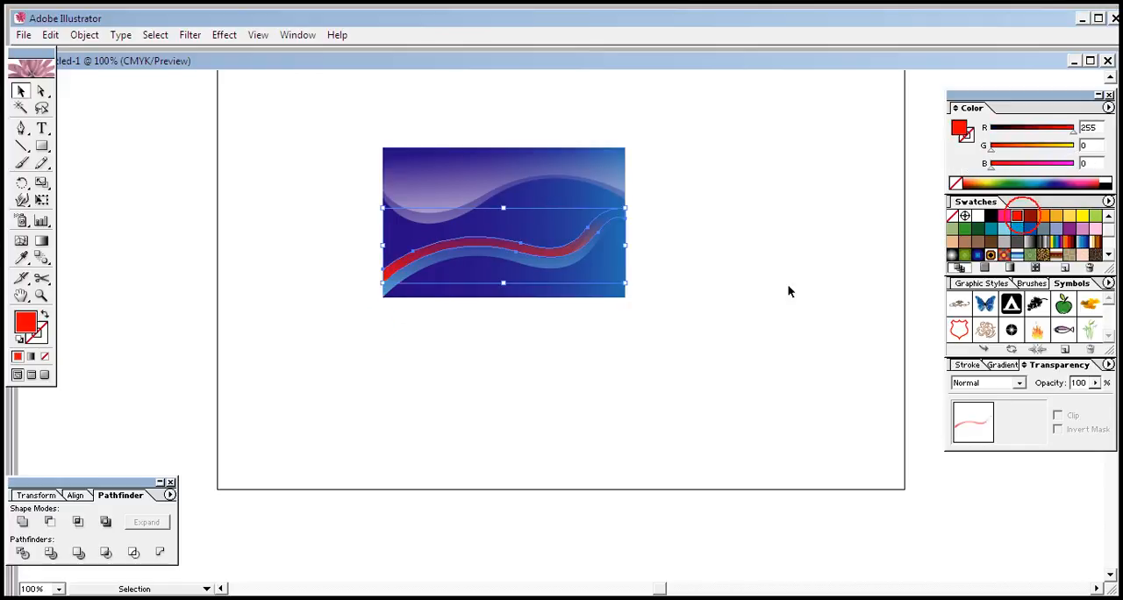
left_click(1043, 216)
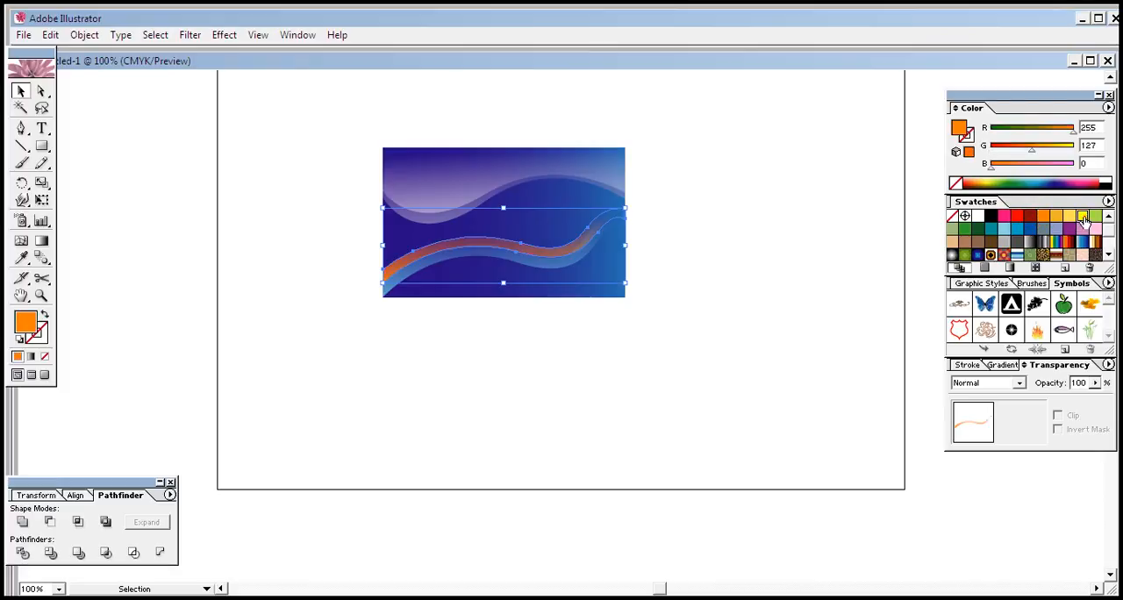
left_click(1083, 217)
left_click(634, 390)
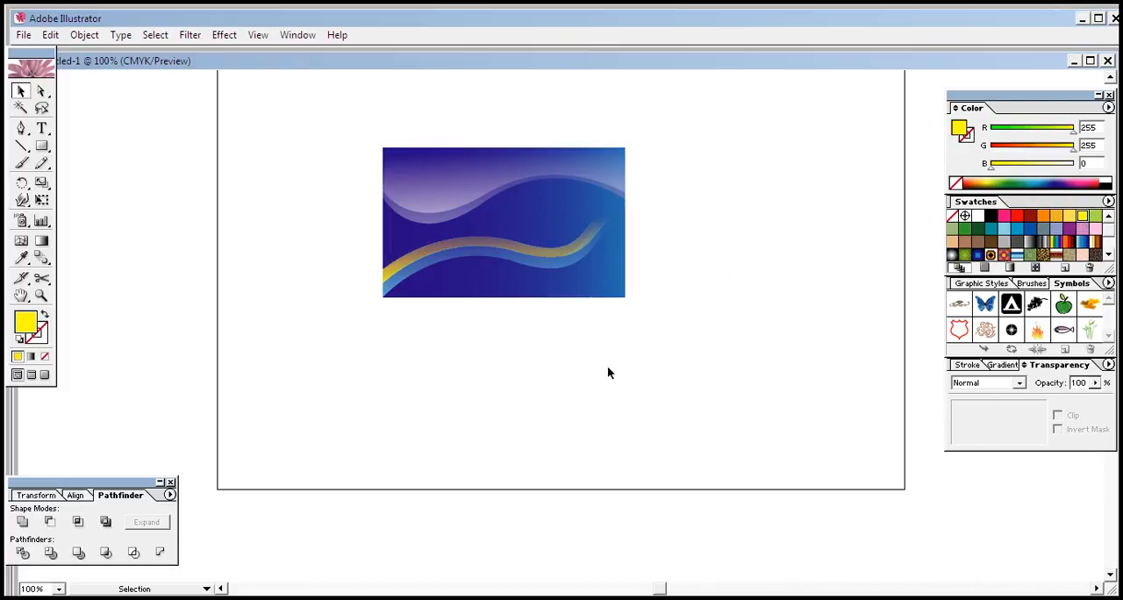
Step: Duplicate the yellow band and shift the copy up so it sits directly above the yellow one
left_click(551, 253)
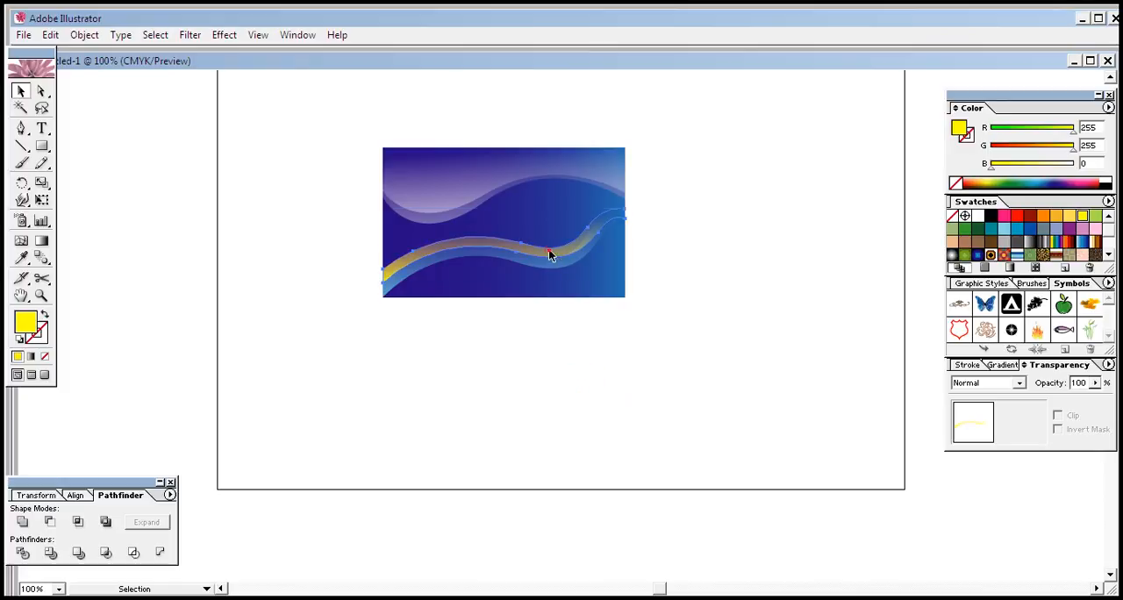
left_click(490, 370)
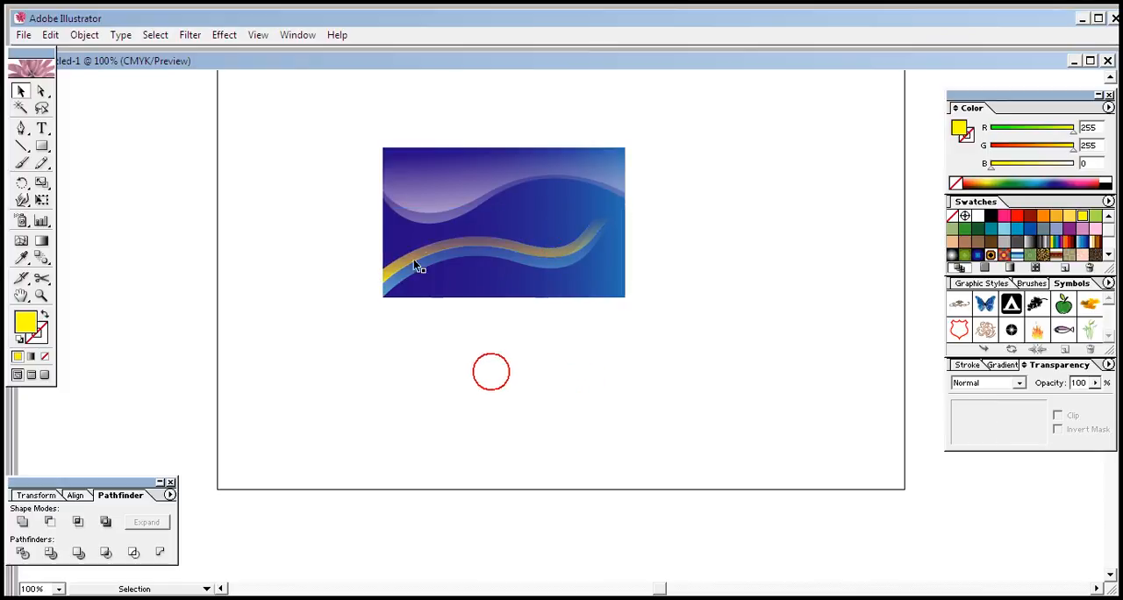
left_click(529, 254)
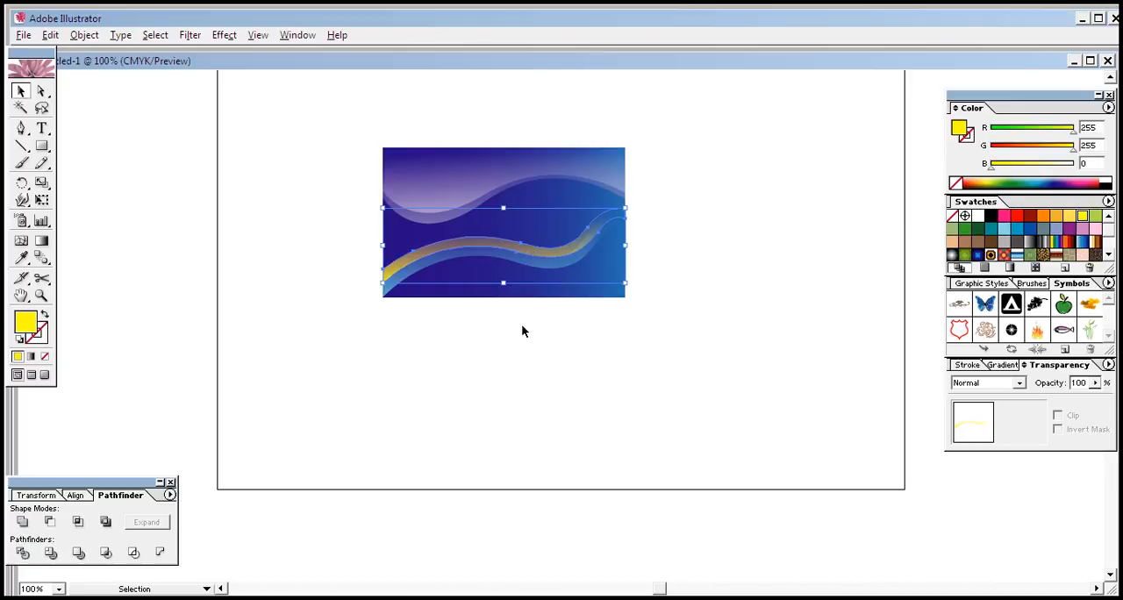
key("Up")
key("Up")
key("Up")
key("Up")
key("Up")
key("Up")
key("Up")
key("Up")
key("Up")
key("Up")
key("Up")
key("Up")
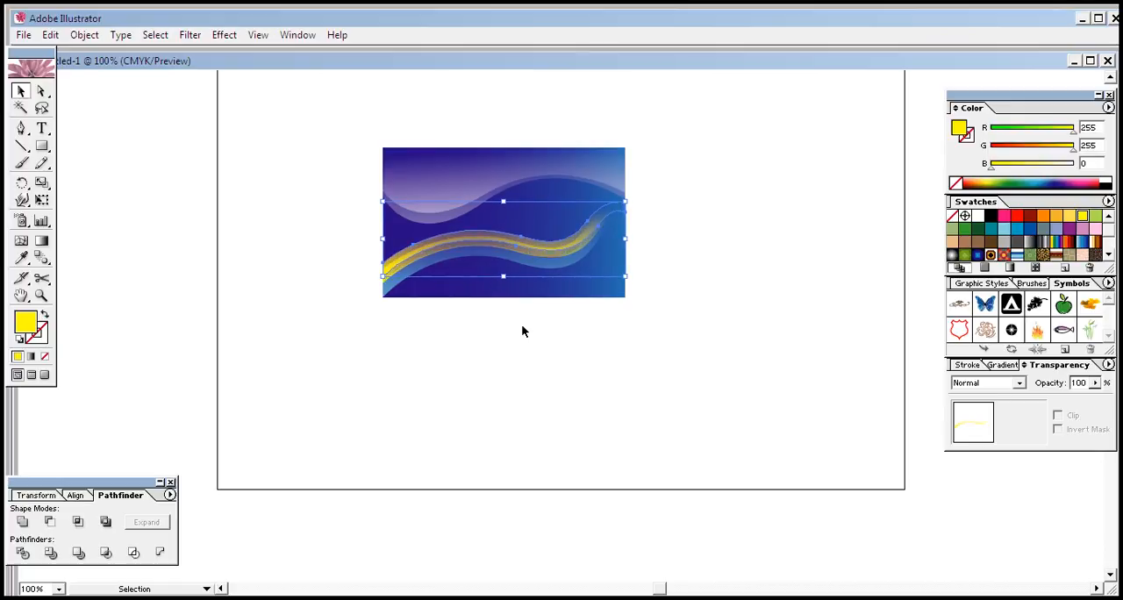
key("Up")
key("Up")
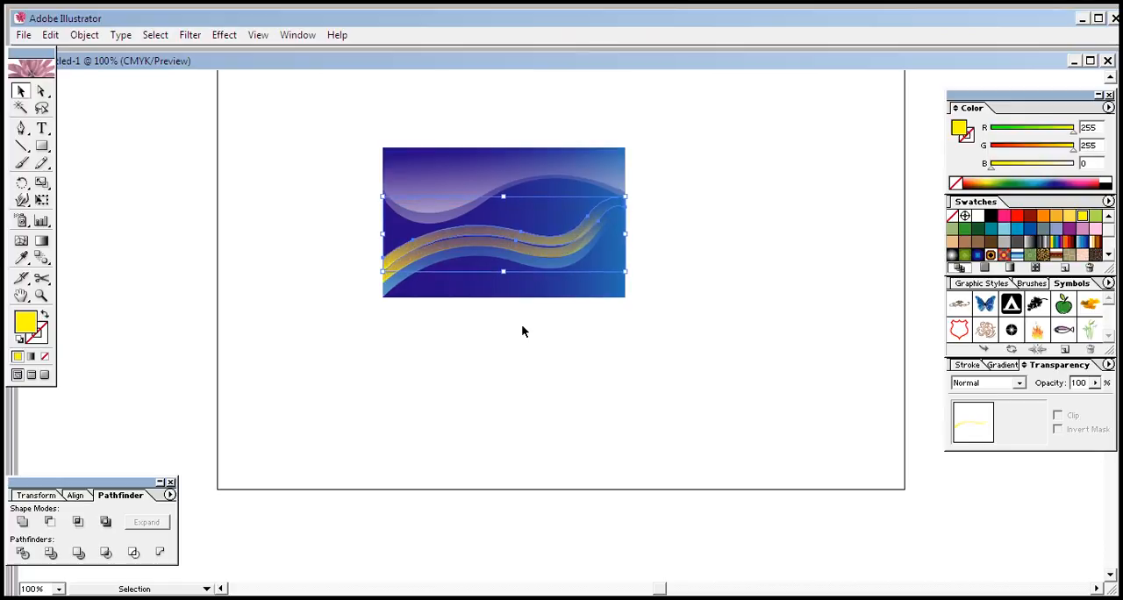
key("Down")
key("Down")
key("Down")
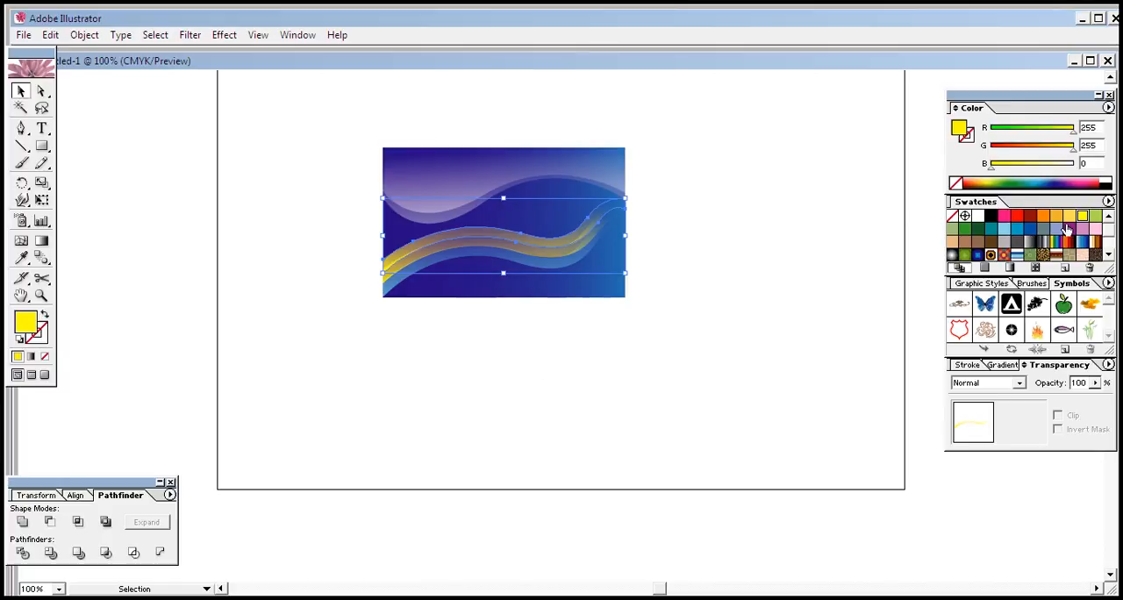
Step: Recolor the topmost band copy purple (R 129, G 23, B 136) after trying other swatches
left_click(1096, 216)
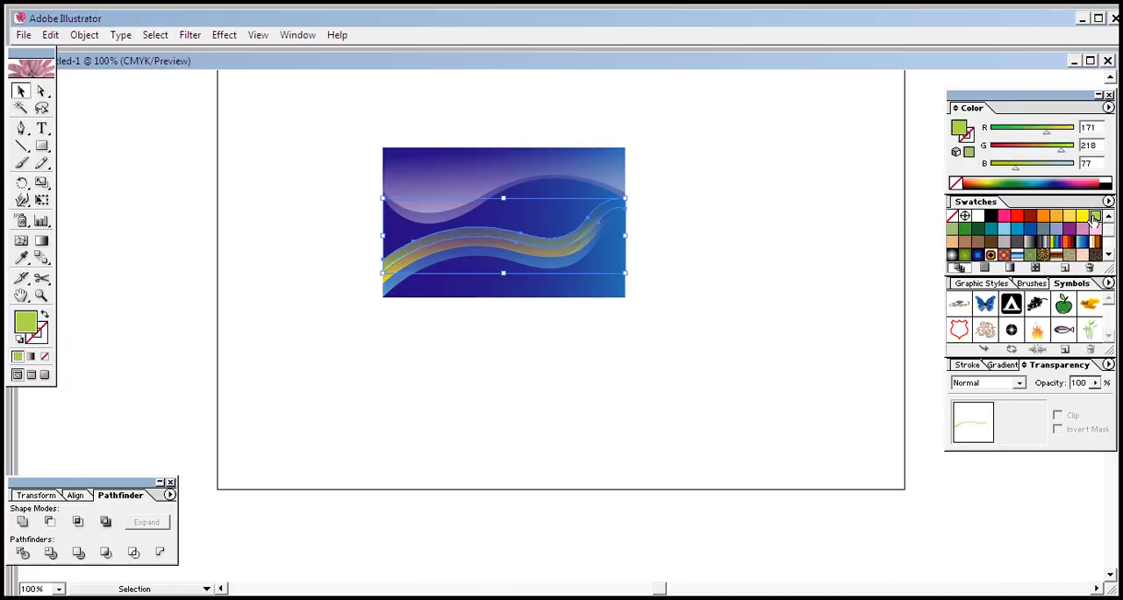
left_click(1095, 229)
left_click(1069, 229)
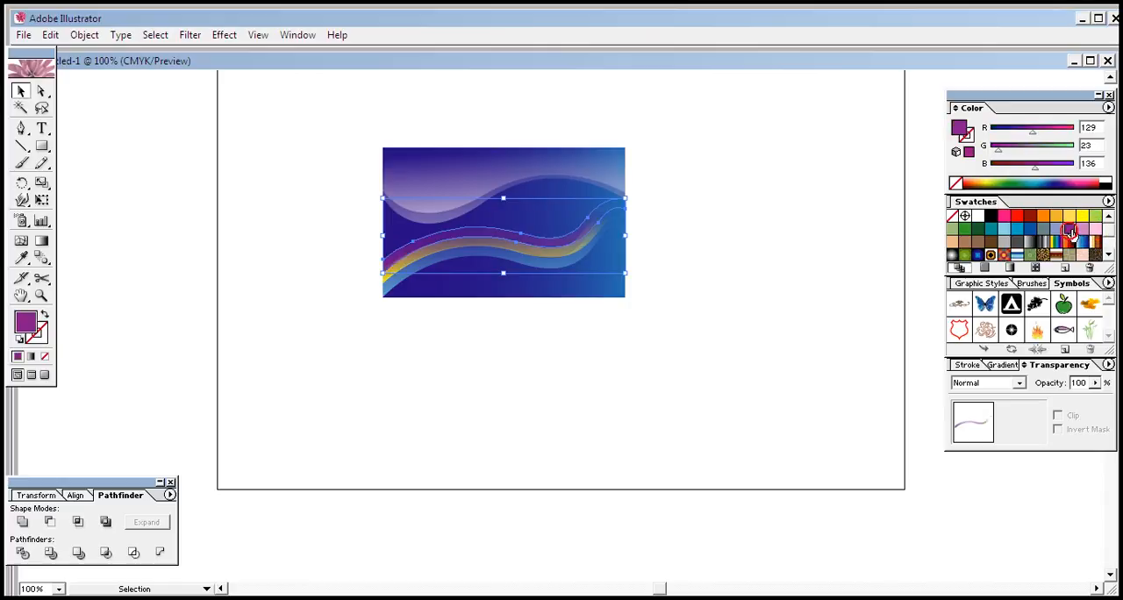
left_click(594, 372)
left_click(834, 278)
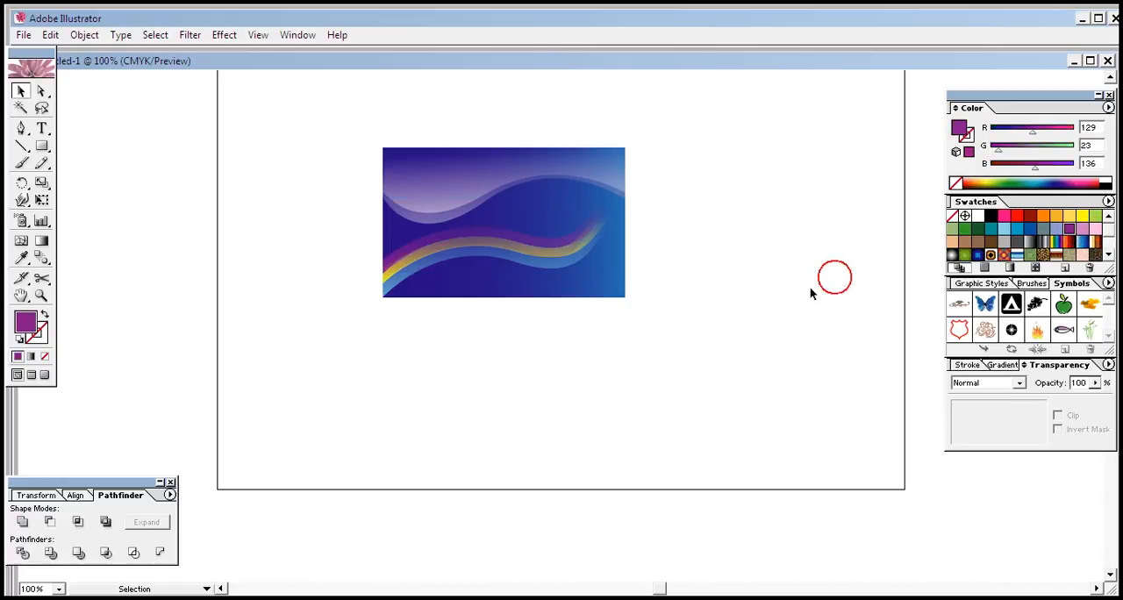
Step: Start a Drop Shadow effect on the blue, yellow and purple bands together, with the preview turned on
left_click(439, 387)
left_click(395, 290)
left_click(404, 266, "shift")
left_click(406, 251, "shift")
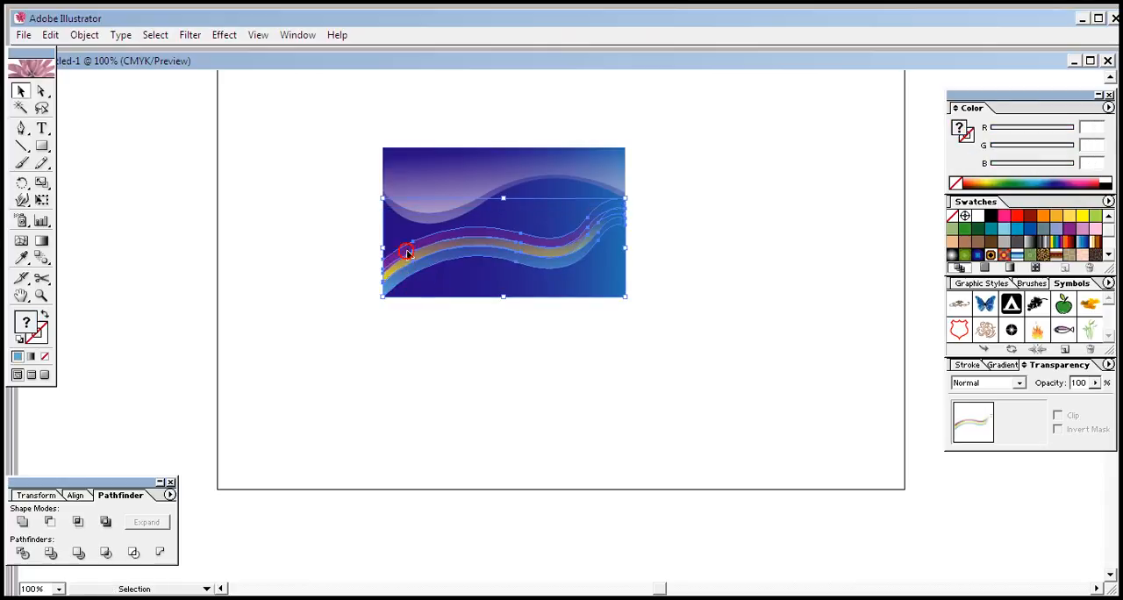
left_click(445, 340)
left_click(551, 258)
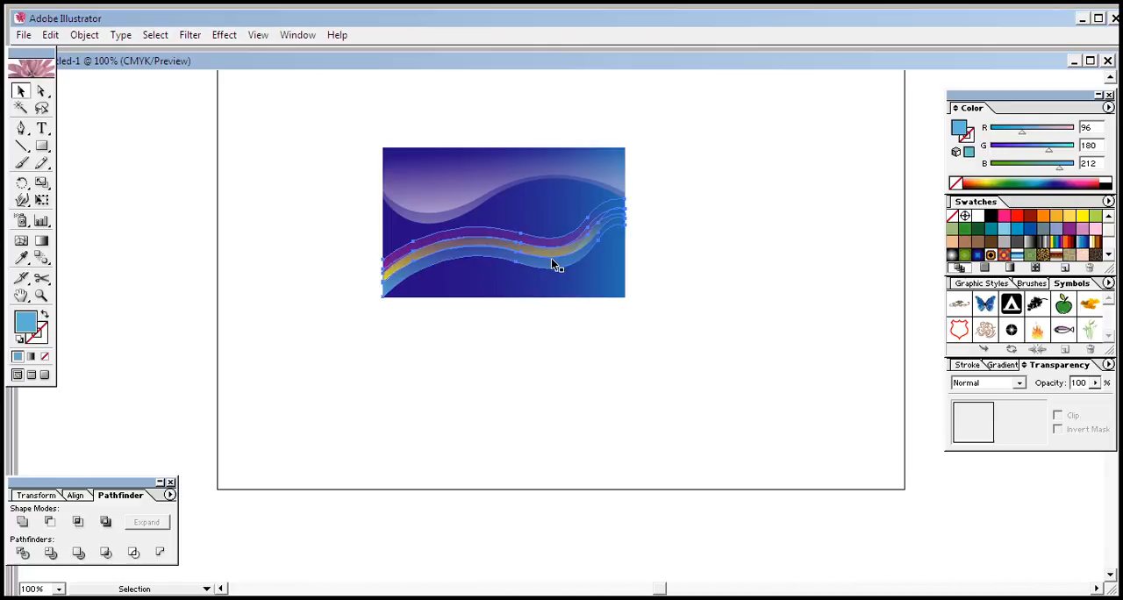
left_click(223, 34)
left_click(281, 211)
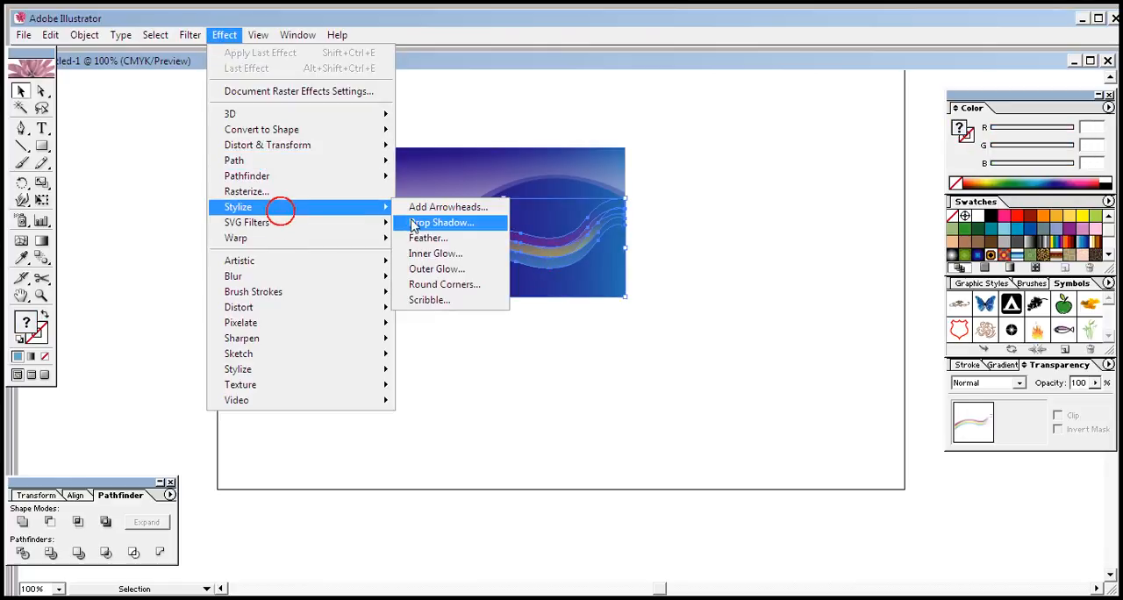
left_click(420, 224)
left_click_drag(608, 201, 831, 228)
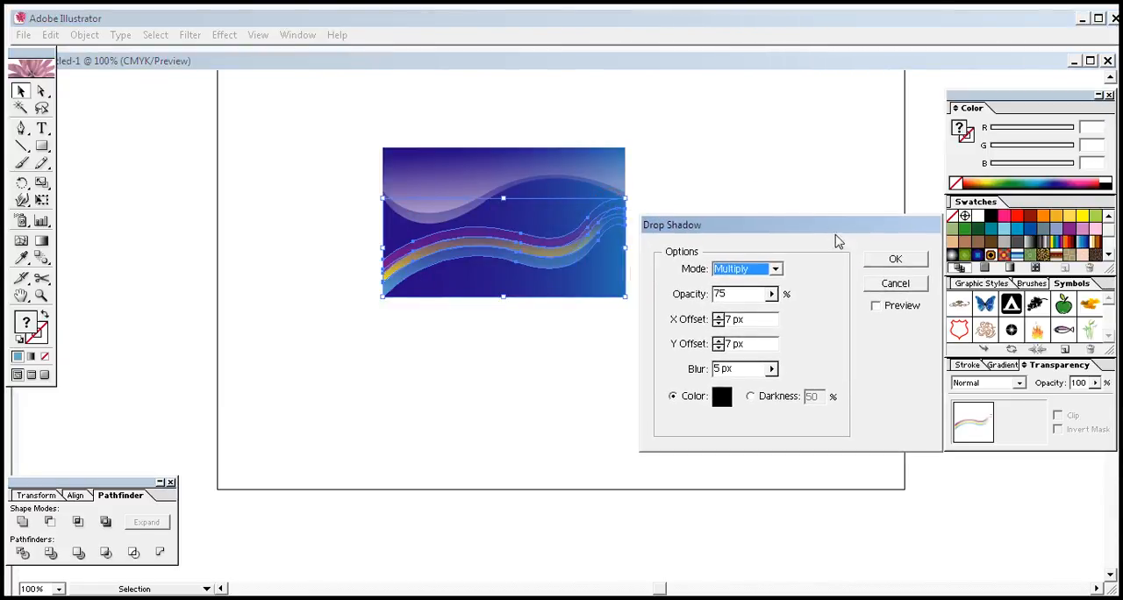
left_click(874, 305)
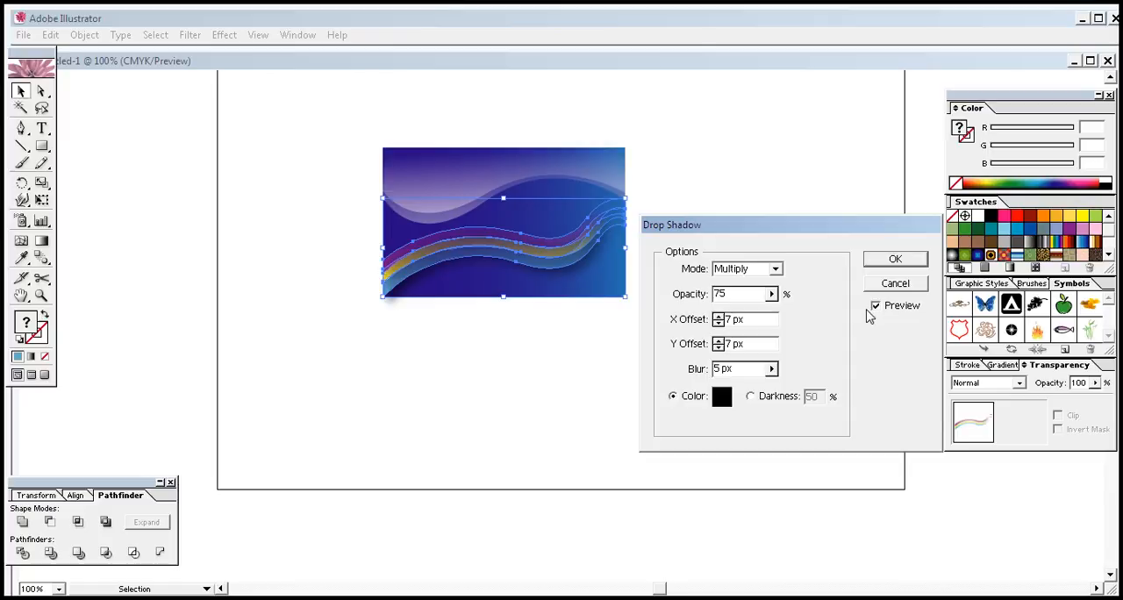
Step: Set the drop shadow's opacity to 41% and its Y offset to 5 px, and apply it to the bands
left_click_drag(772, 293, 721, 320)
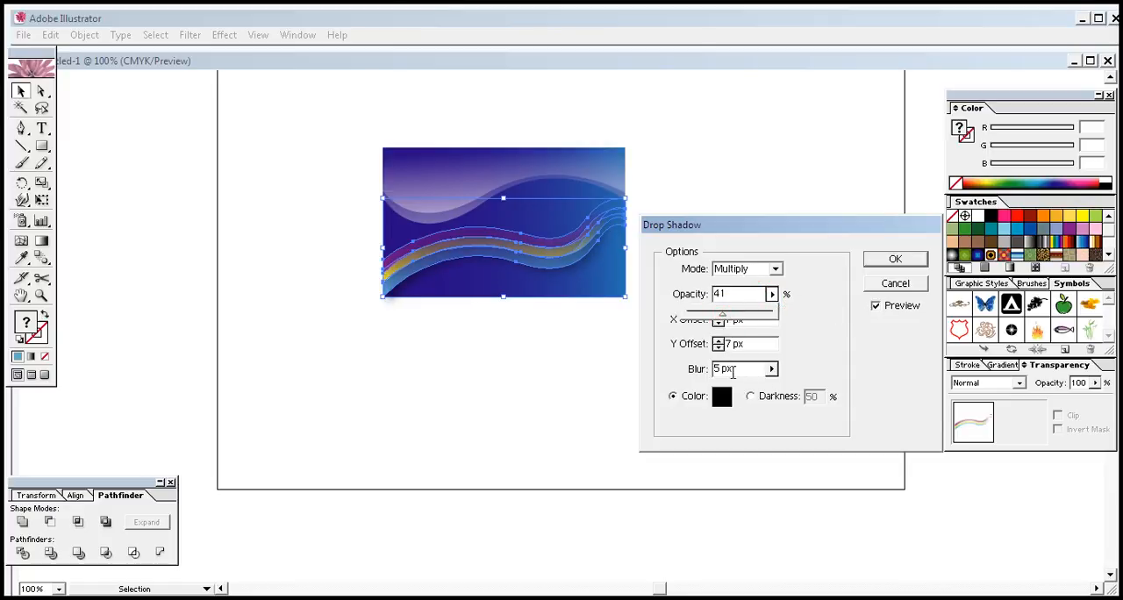
left_click(718, 348)
left_click(717, 347)
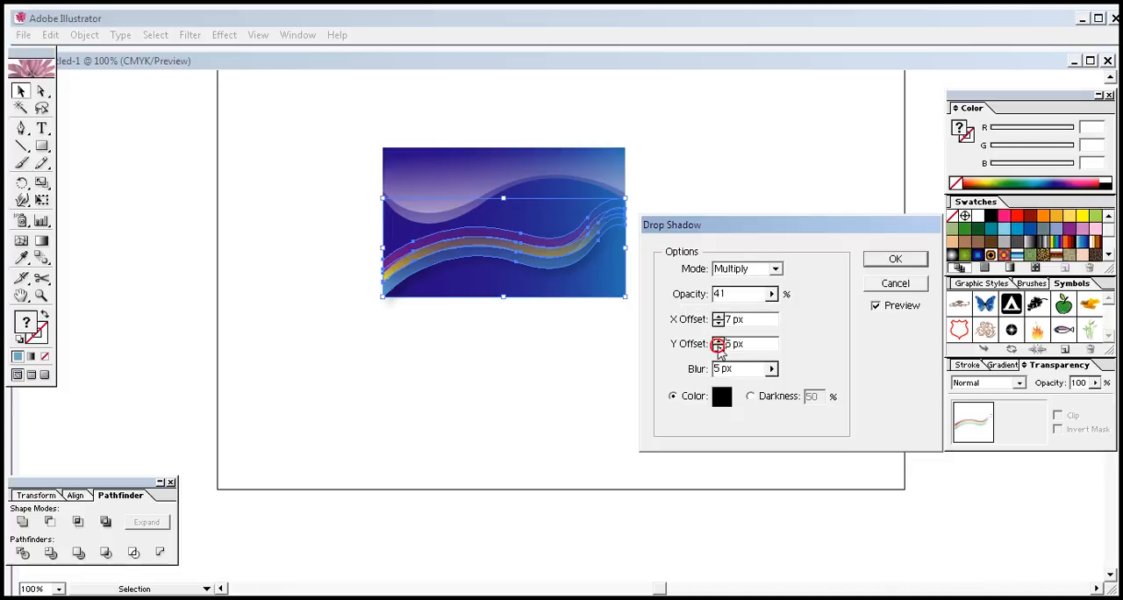
left_click(893, 260)
left_click(603, 360)
left_click(770, 254)
left_click(563, 245)
left_click(533, 396)
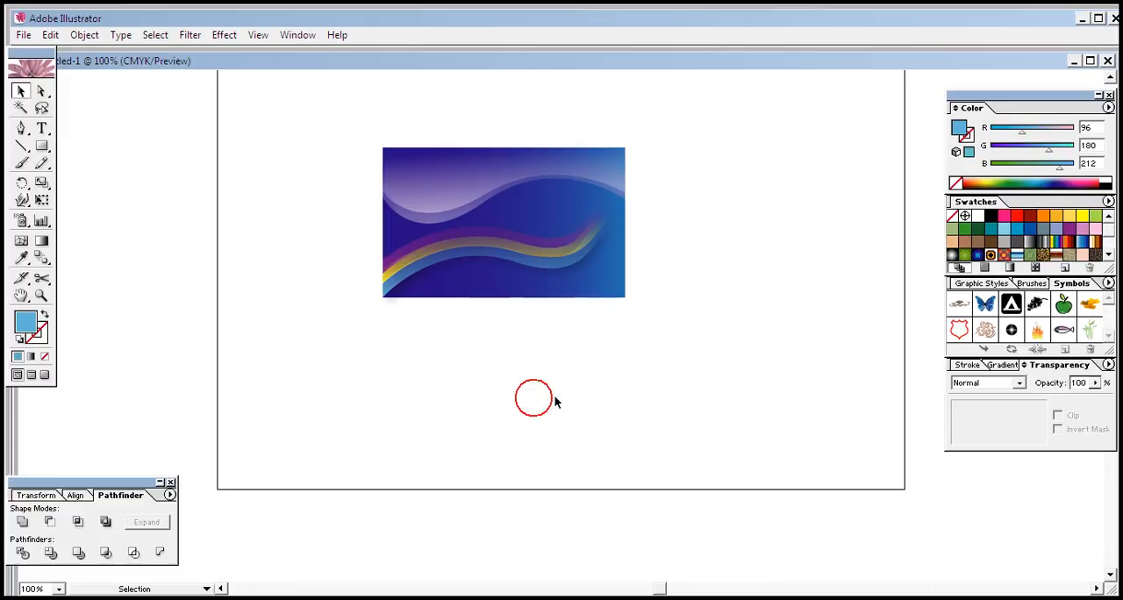
Step: Recolor the upper translucent white wave on the card light blue (R 139, G 211, B 229)
left_click(544, 255)
left_click(561, 333)
left_click(443, 176)
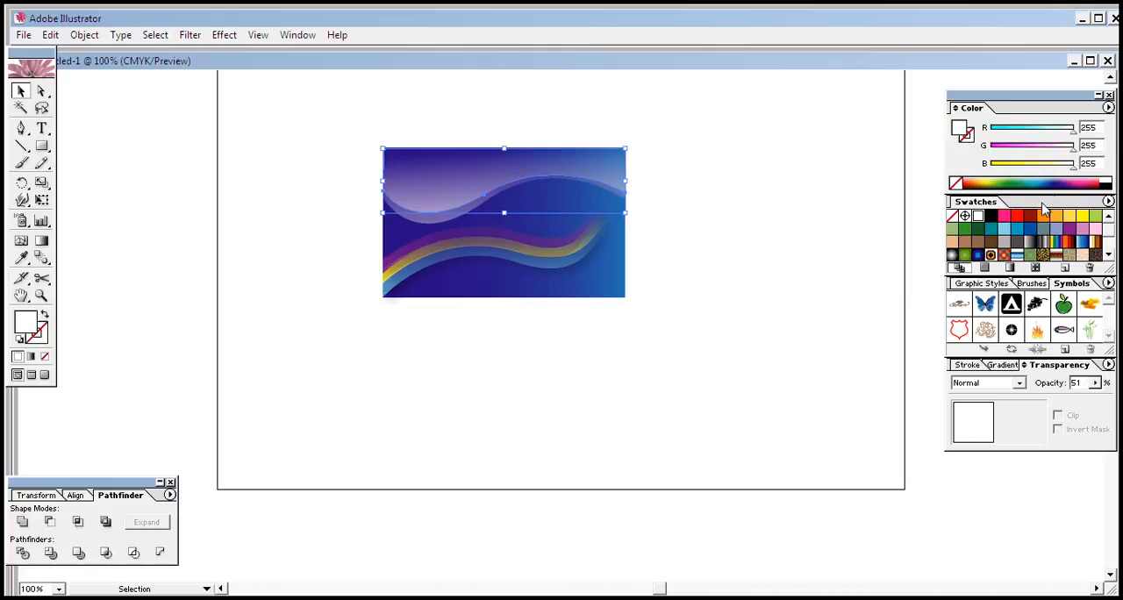
left_click(1001, 230)
left_click(764, 284)
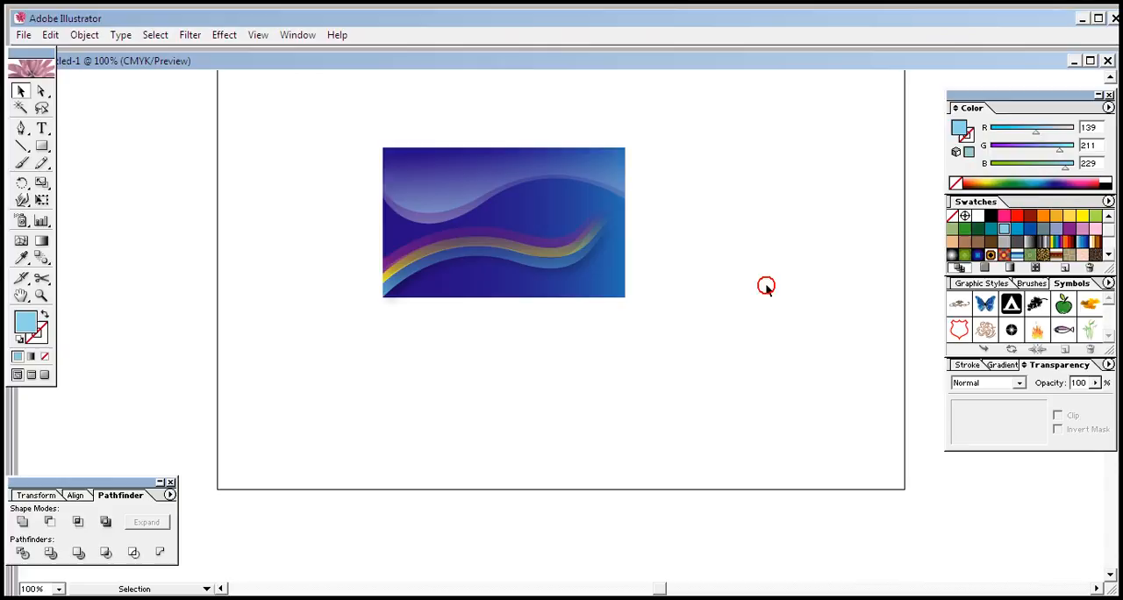
Step: Reduce the red value of the larger wave behind the upper one to 28, making it blue (R 28, G 127, B 187)
left_click(408, 221)
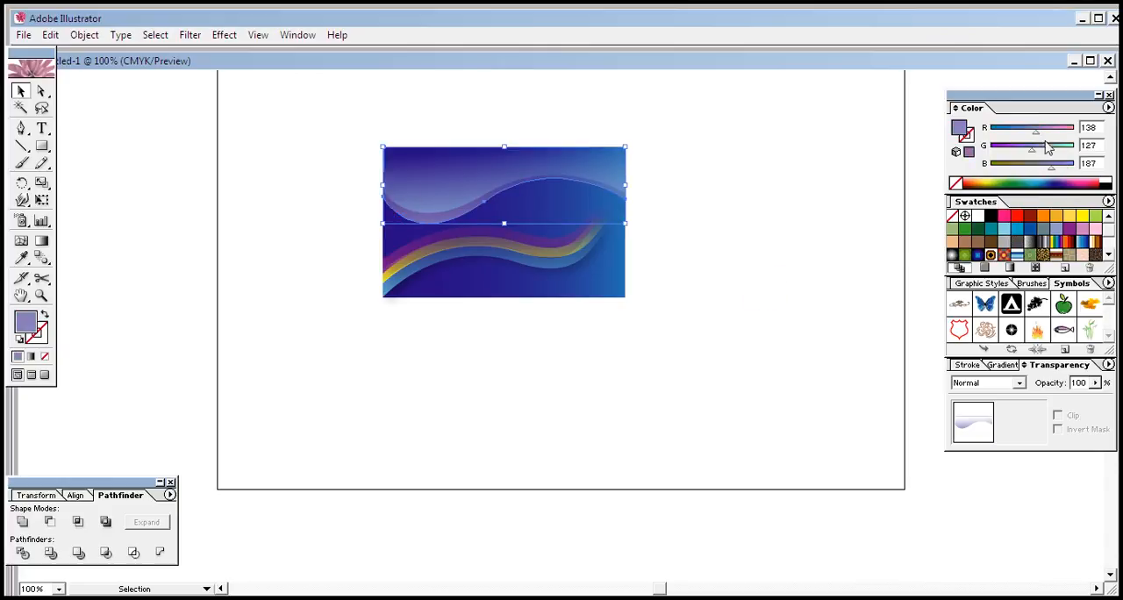
left_click_drag(1036, 133, 1003, 132)
left_click(839, 266)
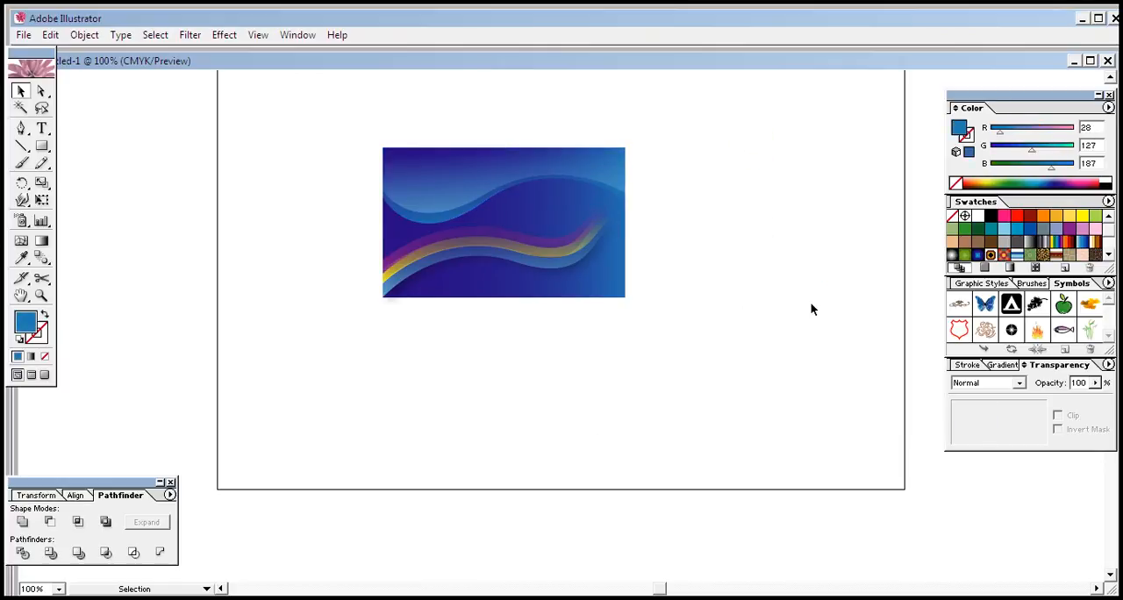
Step: Add a text line with the cardholder's full name on the empty artboard area below the card
left_click(41, 128)
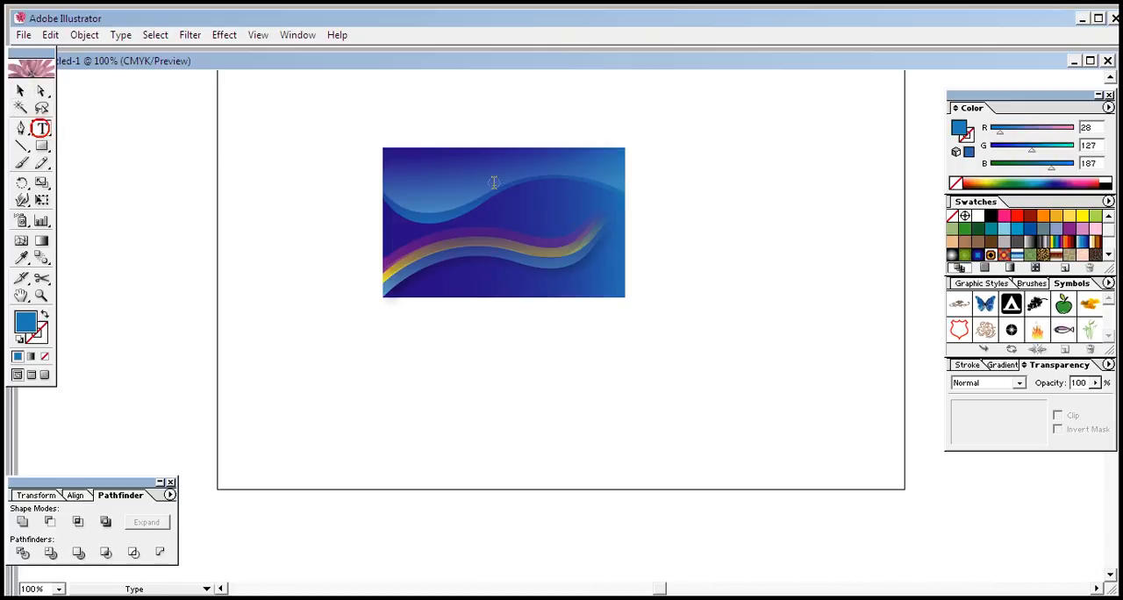
left_click(294, 365)
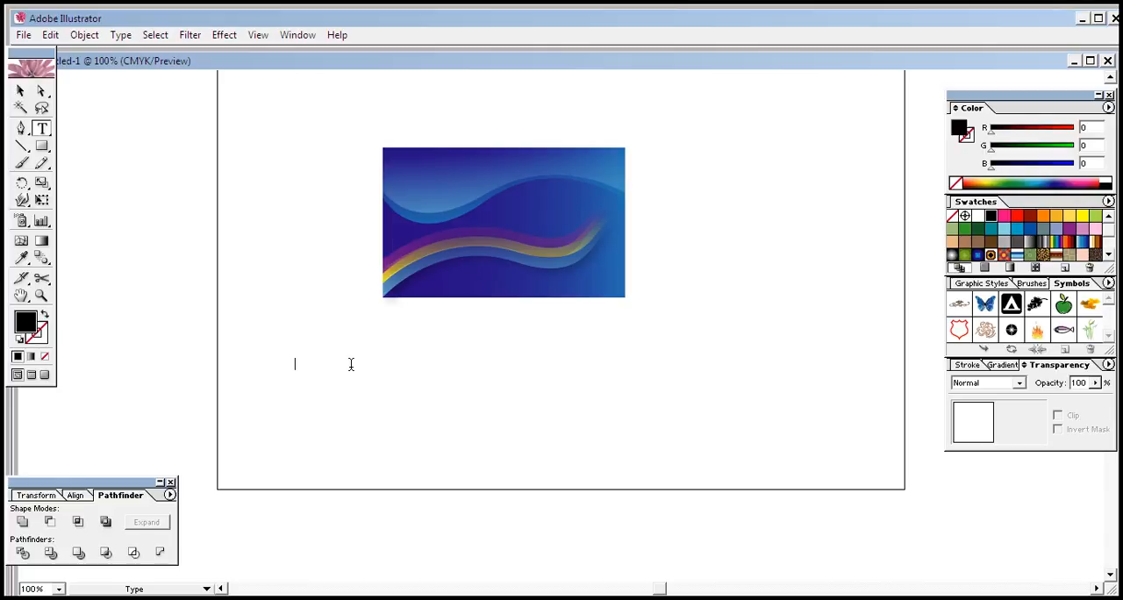
type("MD.shabir")
key("BackSpace")
key("BackSpace")
key("BackSpace")
key("BackSpace")
key("BackSpace")
key("BackSpace")
type("S")
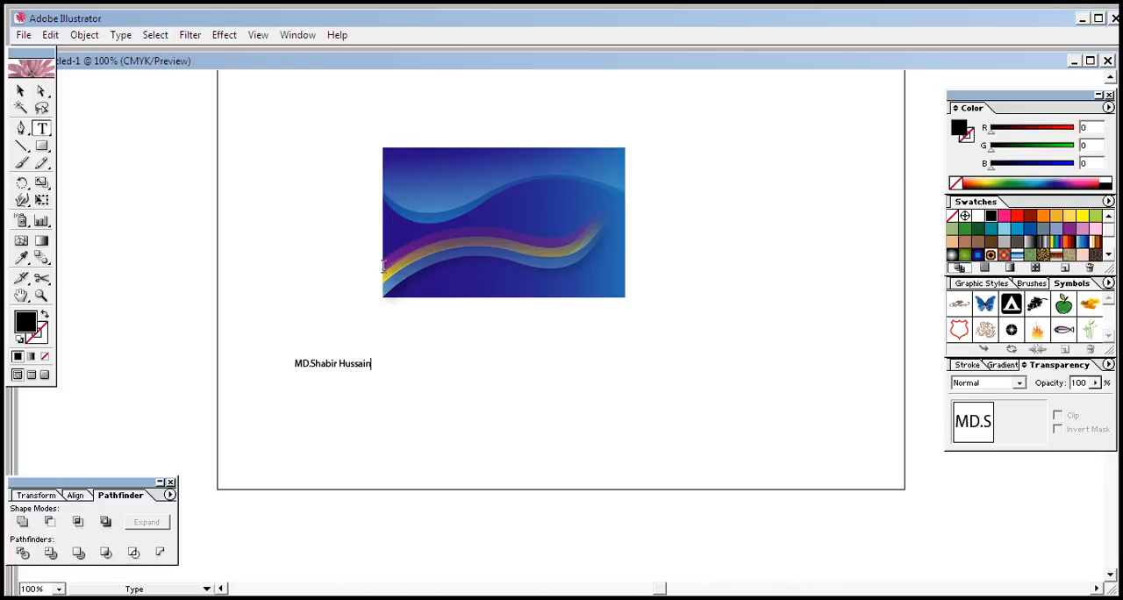
Step: Change the font of the whole name text to Anaconda Regular
left_click_drag(370, 369, 291, 376)
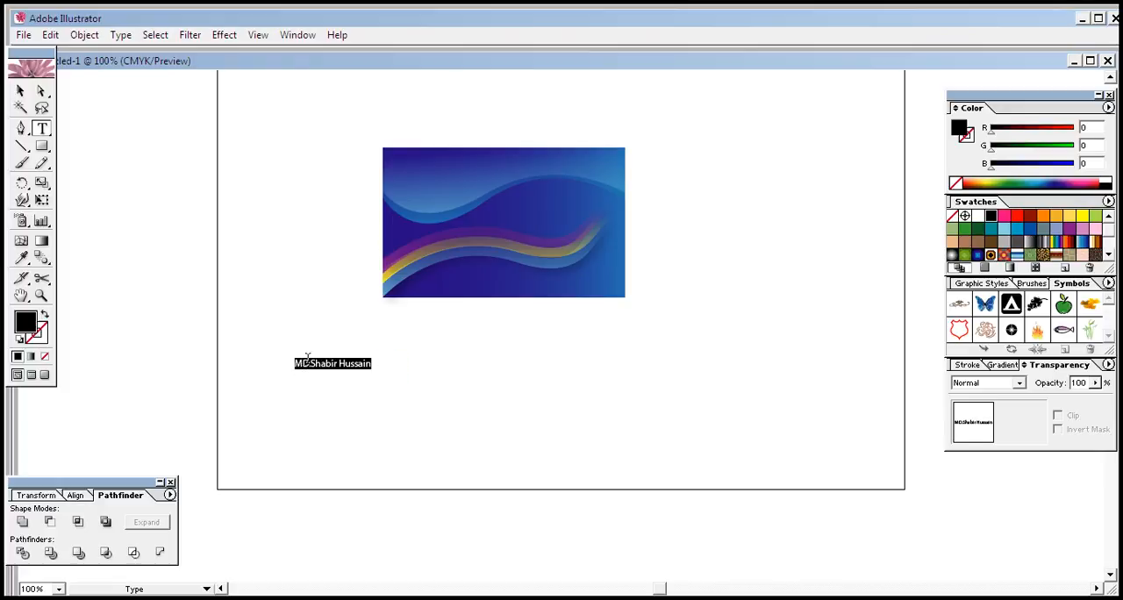
right_click(307, 357)
mouse_move(358, 410)
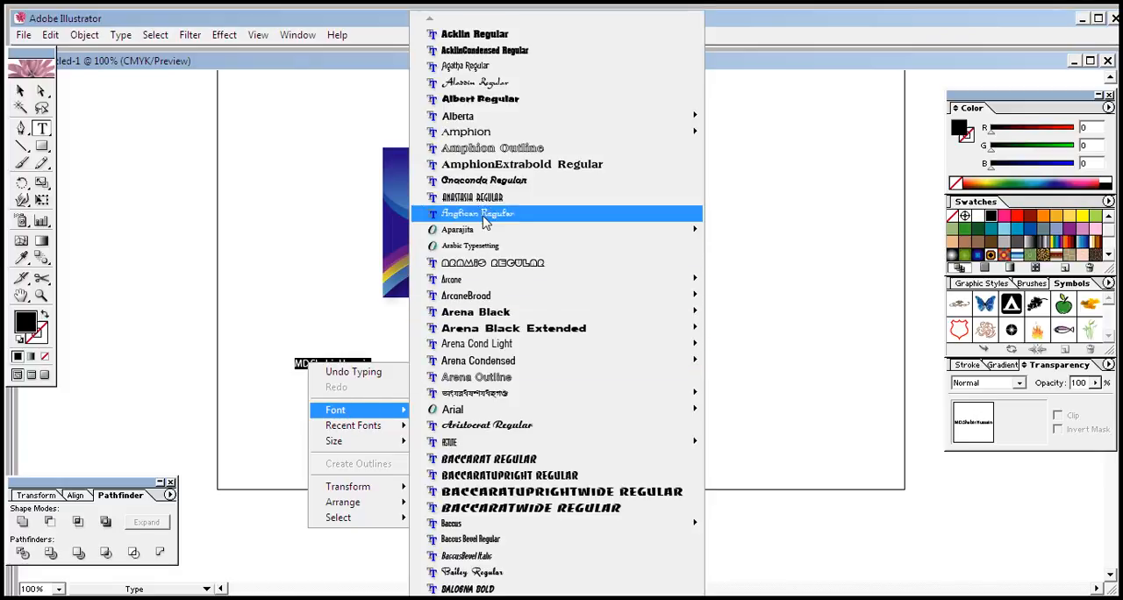
left_click(484, 181)
Step: Move the name text onto the upper-right corner of the card
left_click(21, 93)
left_click(316, 427)
left_click(362, 364)
left_click_drag(362, 364, 605, 156)
left_click(829, 251)
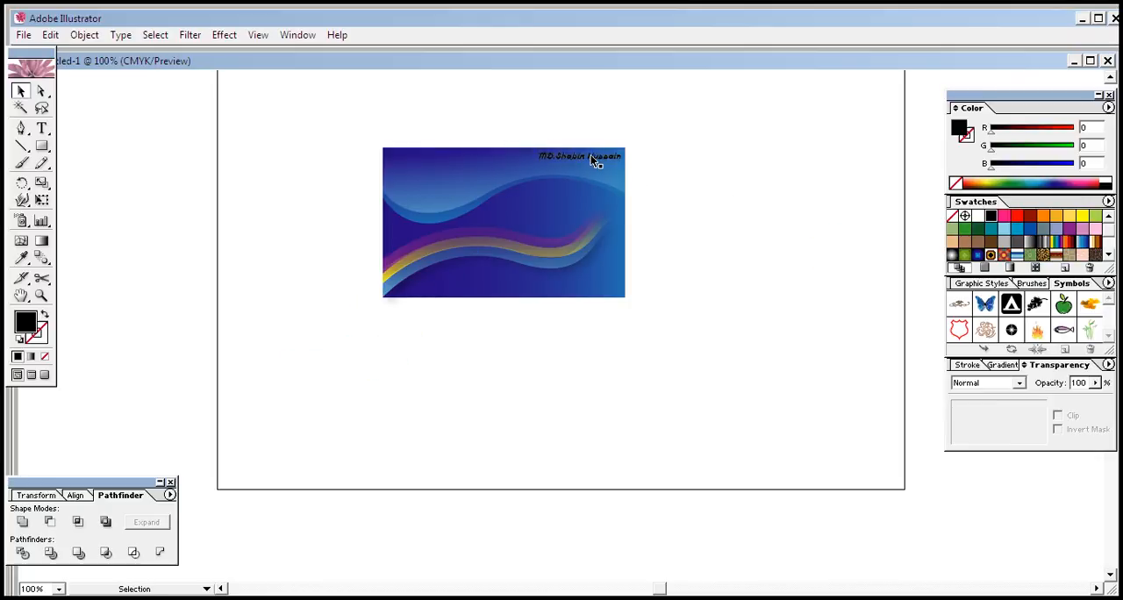
Step: Convert the name on the card to outlines and fill it with red (R 255, G 0, B 0)
left_click(593, 161)
right_click(594, 155)
left_click(647, 261)
left_click(694, 231)
left_click(572, 160)
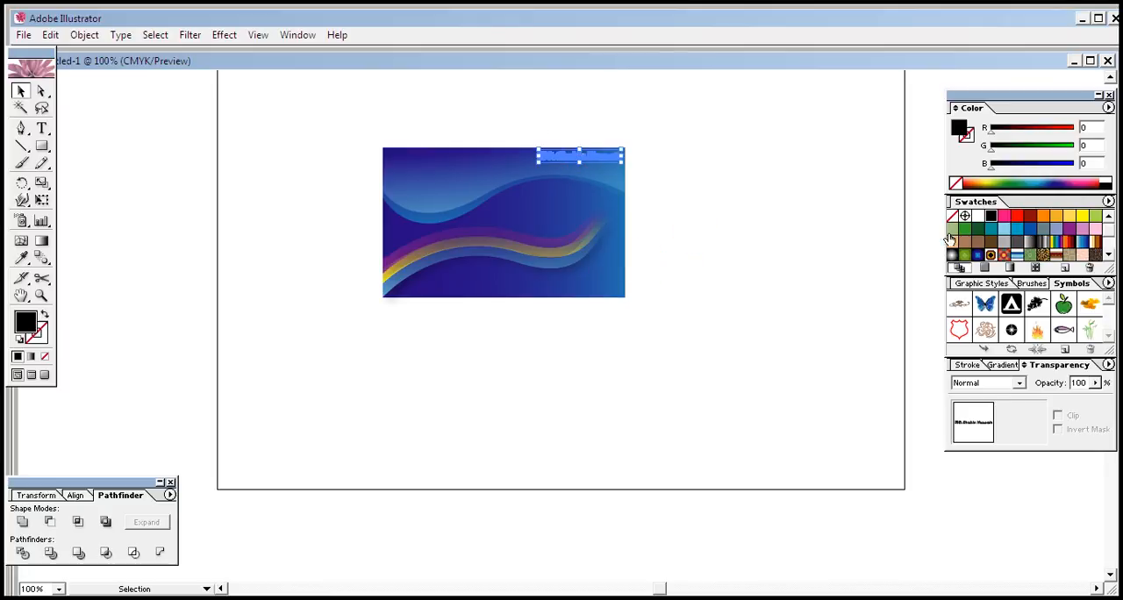
left_click(1015, 216)
left_click(645, 297)
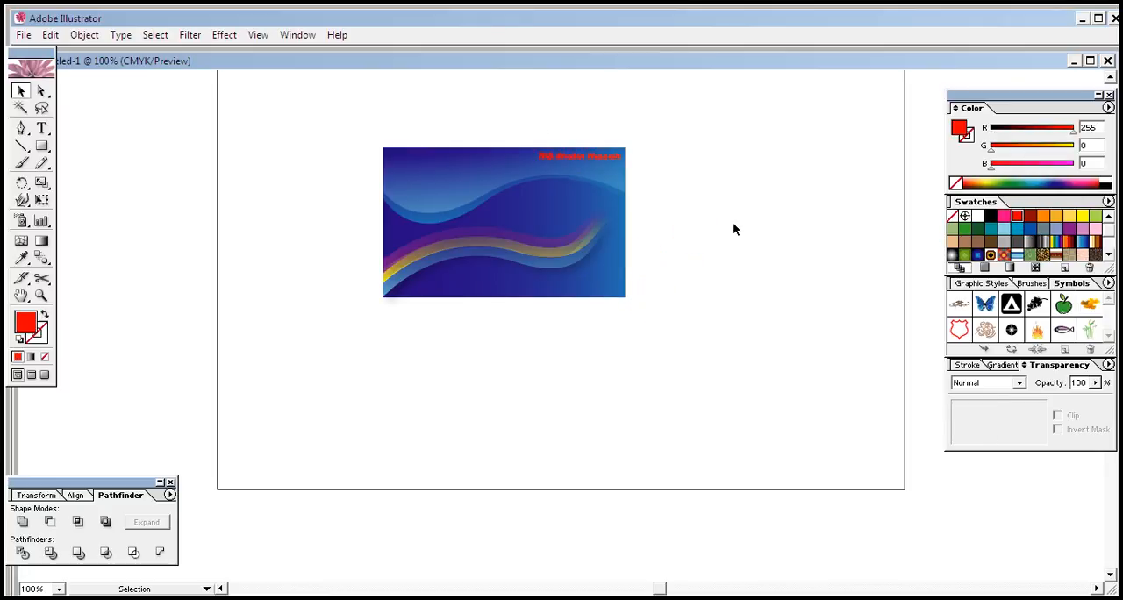
left_click(734, 228)
Step: Add the job title text "Graphics designer" below the card and scale it down to a smaller size
left_click(41, 128)
left_click(337, 401)
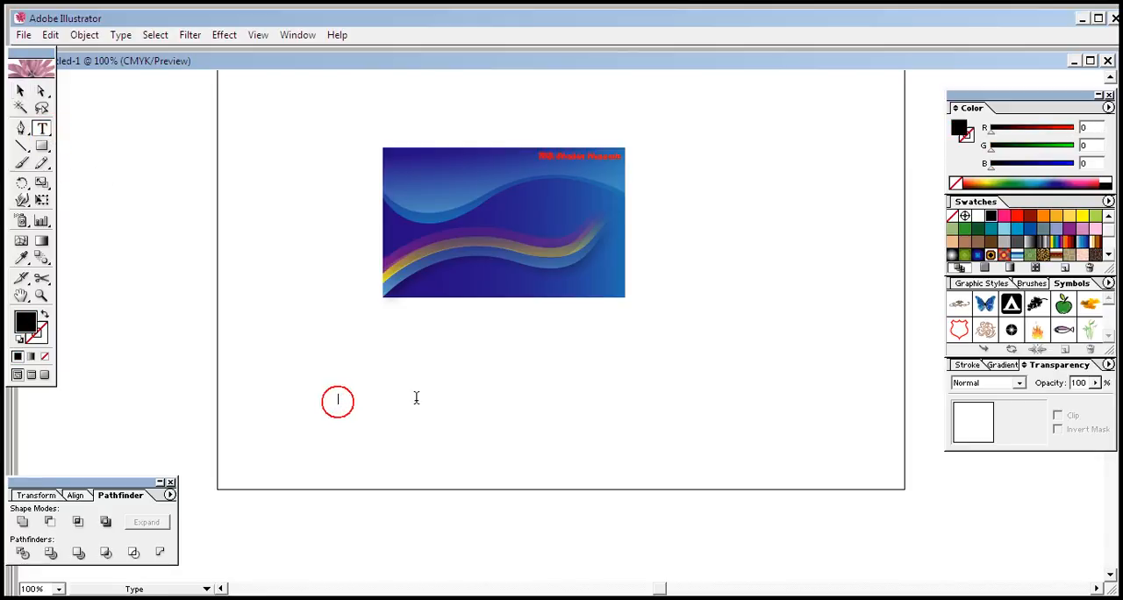
type("Graphicss design")
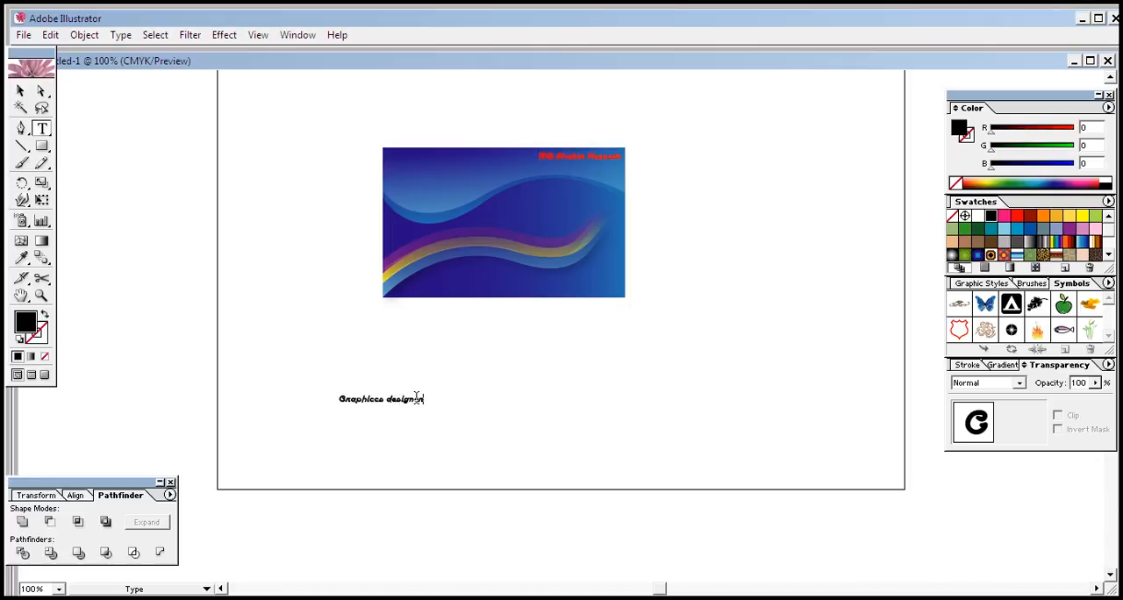
left_click(348, 400, "ctrl")
left_click_drag(336, 392, 368, 396)
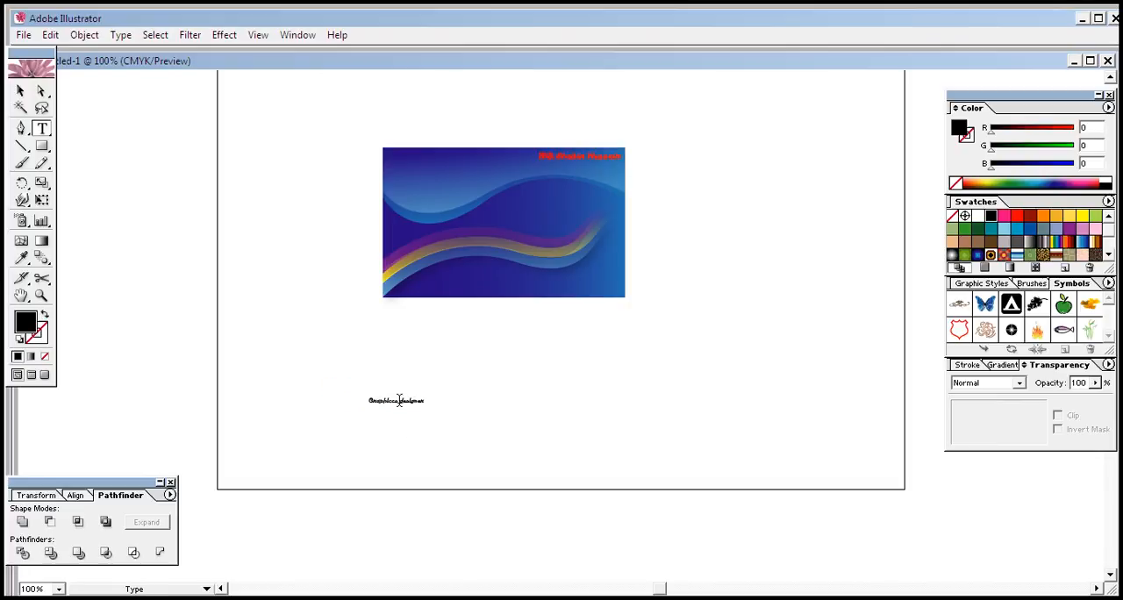
Step: Convert the job title text to outlines and place it directly beneath the red name on the card
right_click(392, 399)
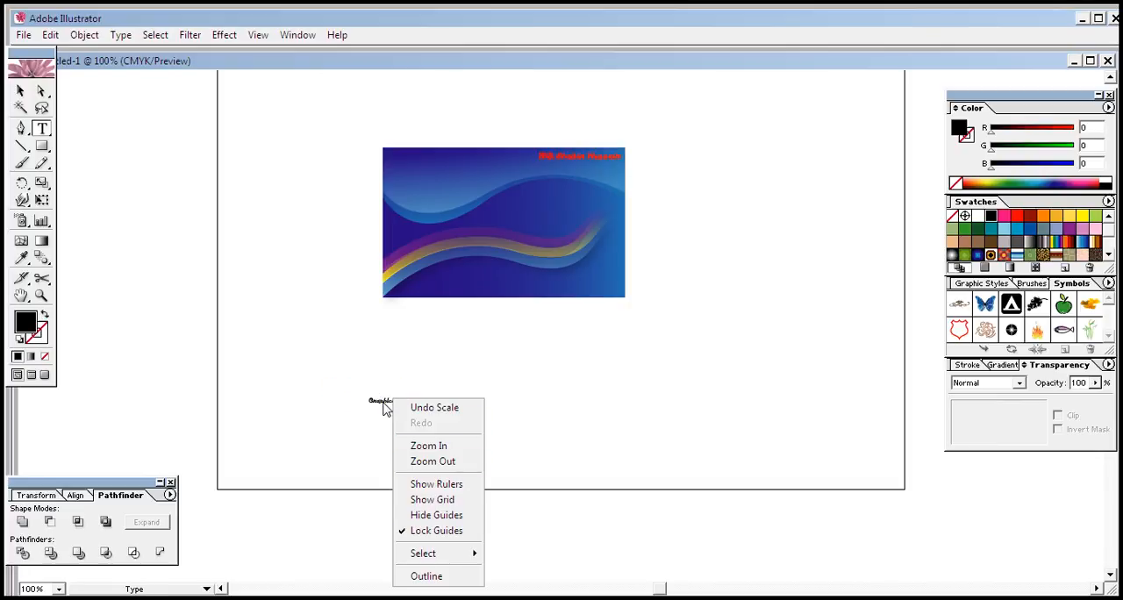
right_click(383, 404)
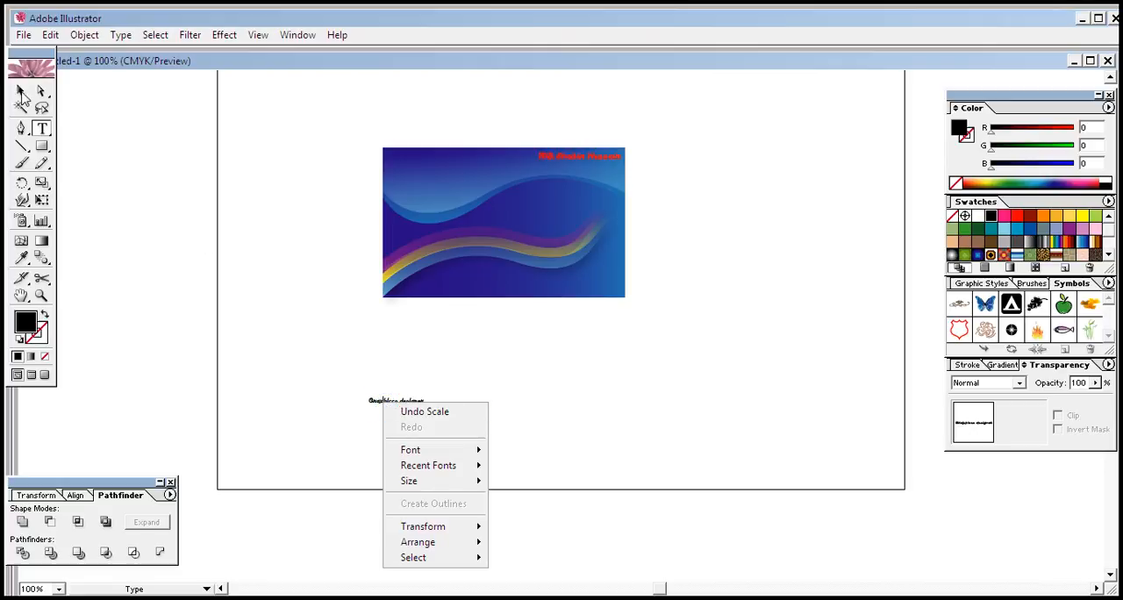
left_click(22, 91)
right_click(373, 399)
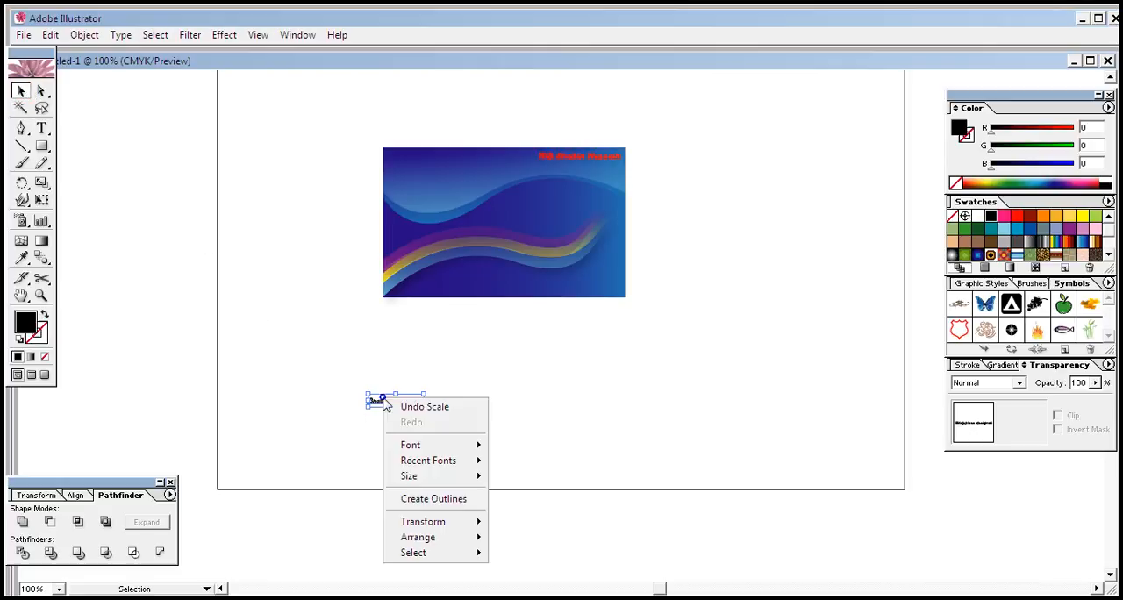
left_click(431, 503)
left_click(426, 416)
left_click_drag(409, 401, 607, 168)
left_click(664, 193)
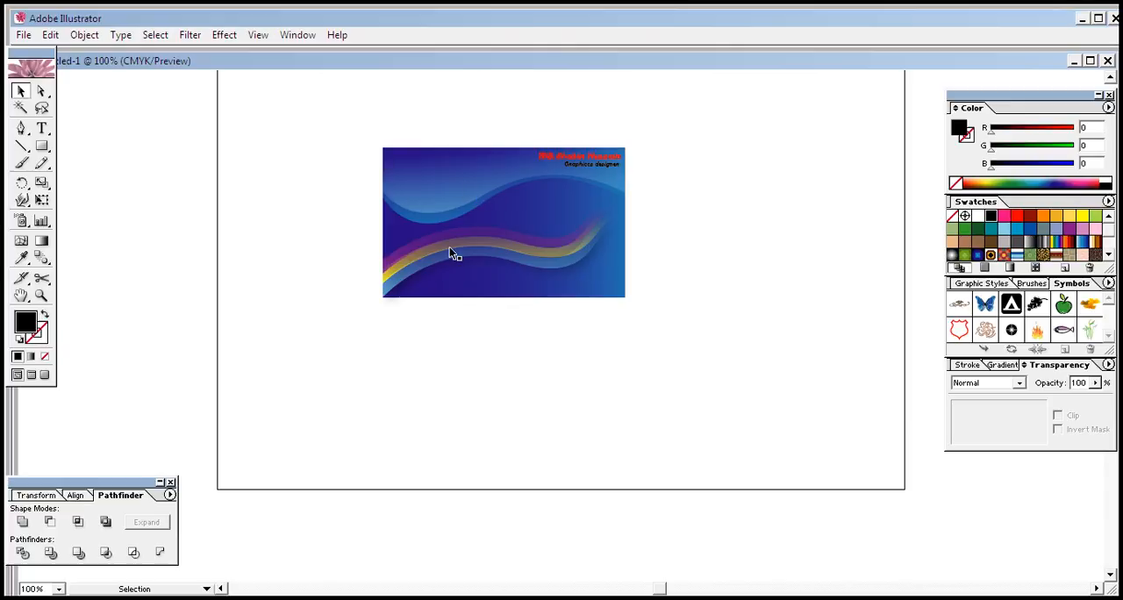
left_click(1108, 285)
mouse_move(1026, 550)
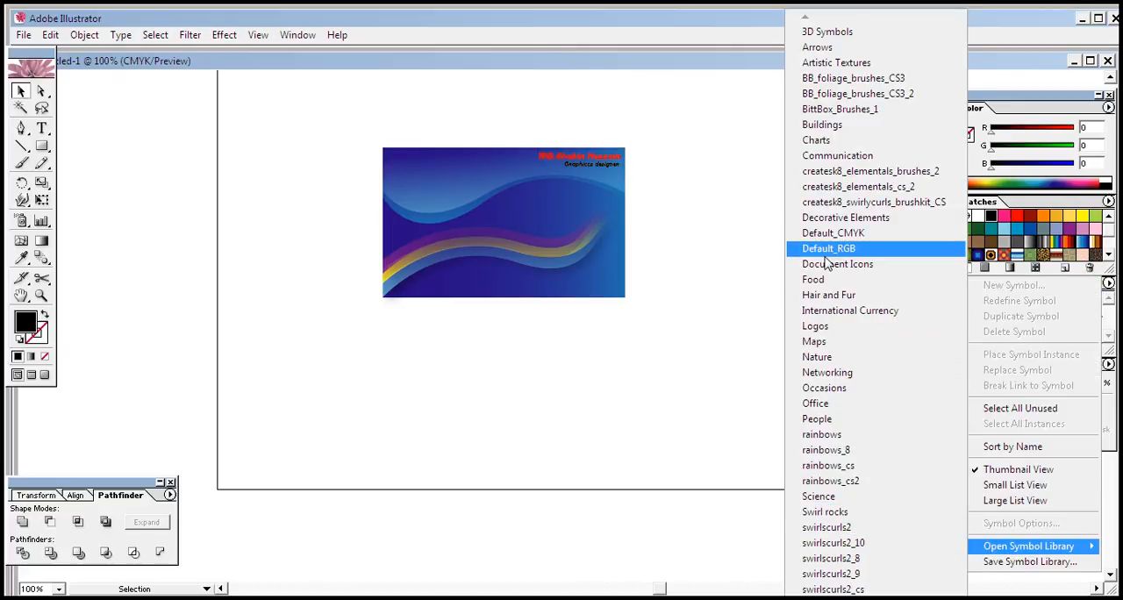
left_click(821, 497)
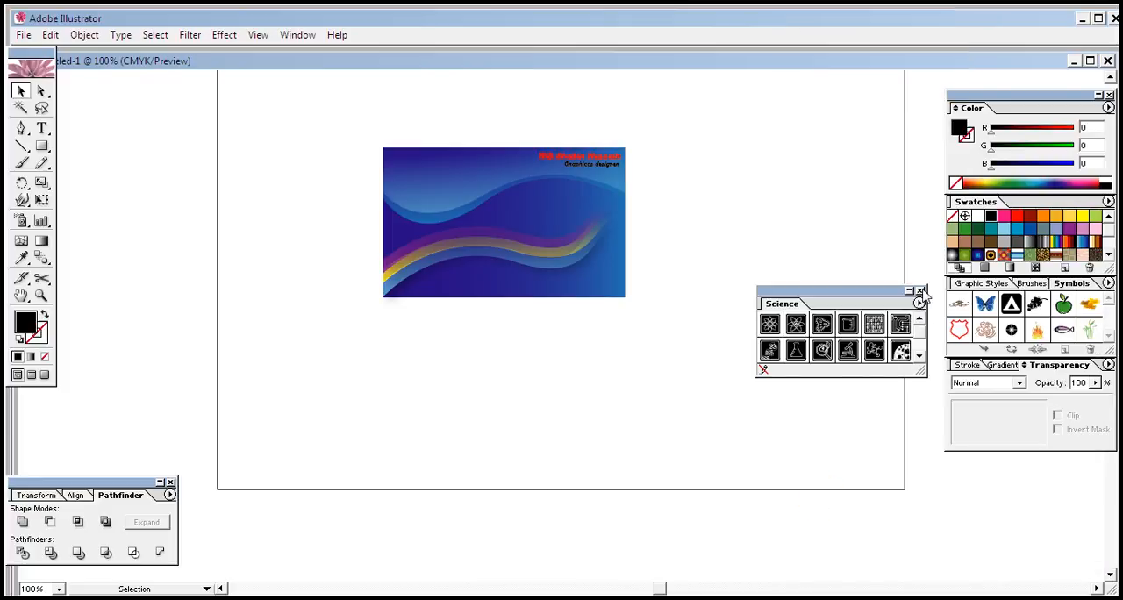
left_click(920, 291)
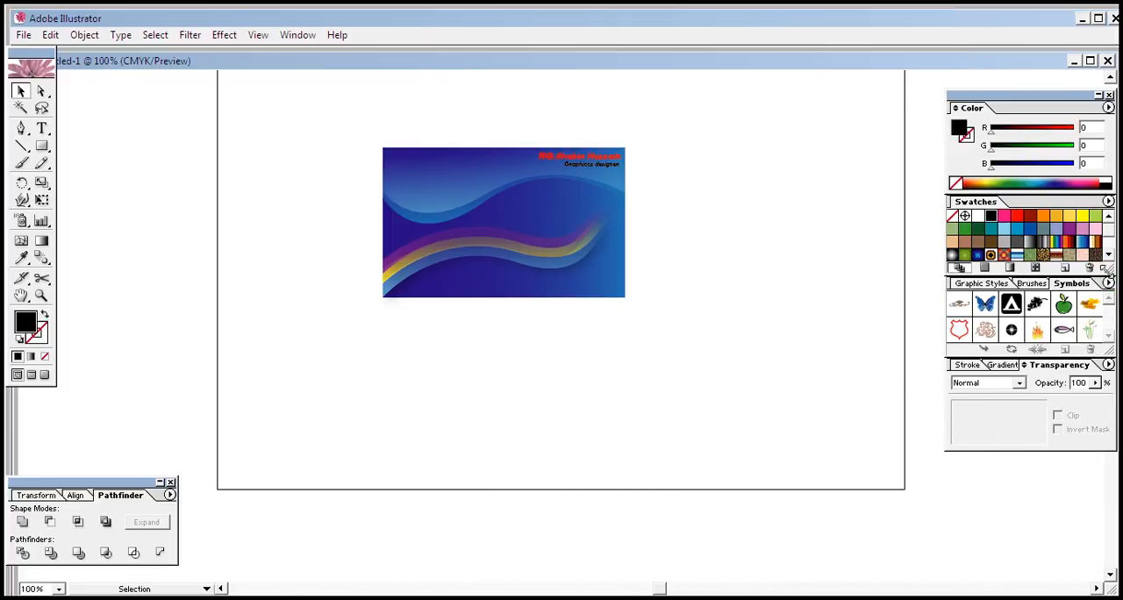
Step: Open the Logos symbol library and place the orange globe symbol on the artboard below the card
left_click(1108, 284)
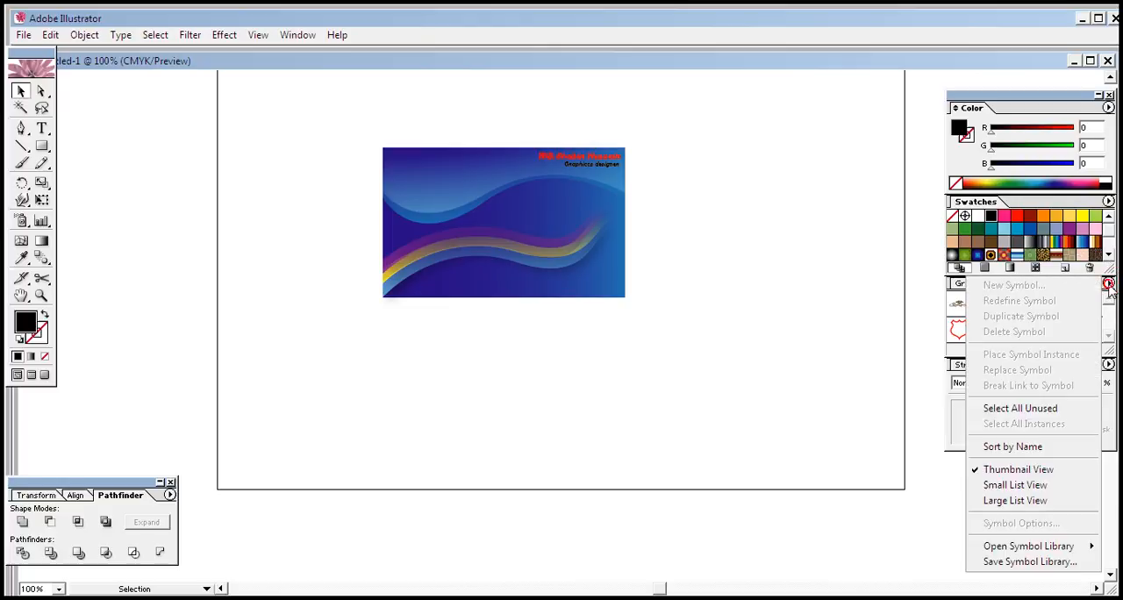
mouse_move(1026, 546)
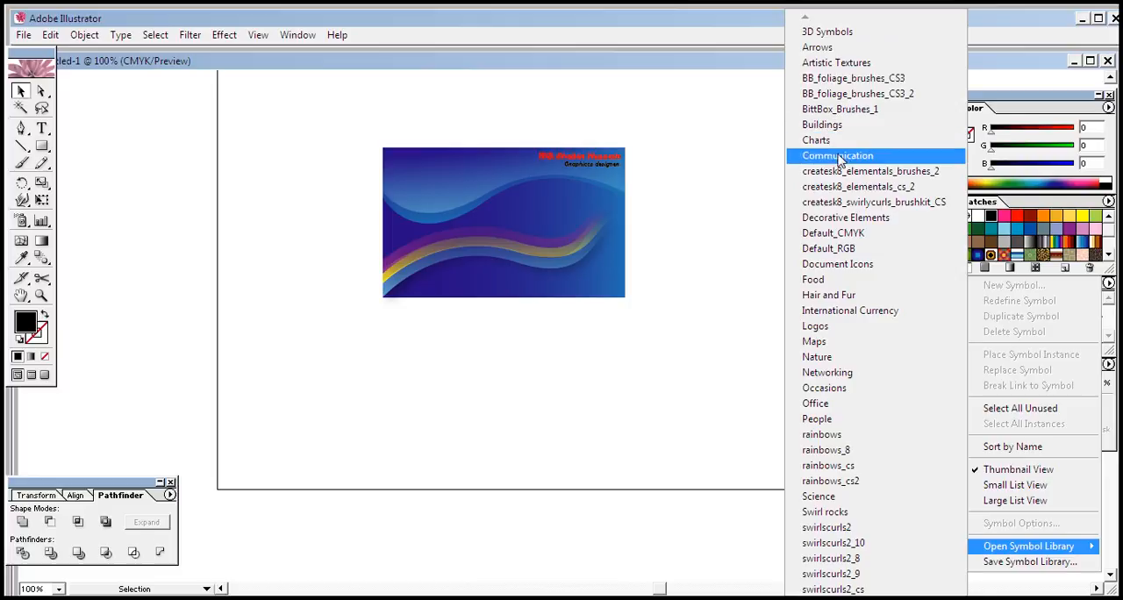
left_click(815, 326)
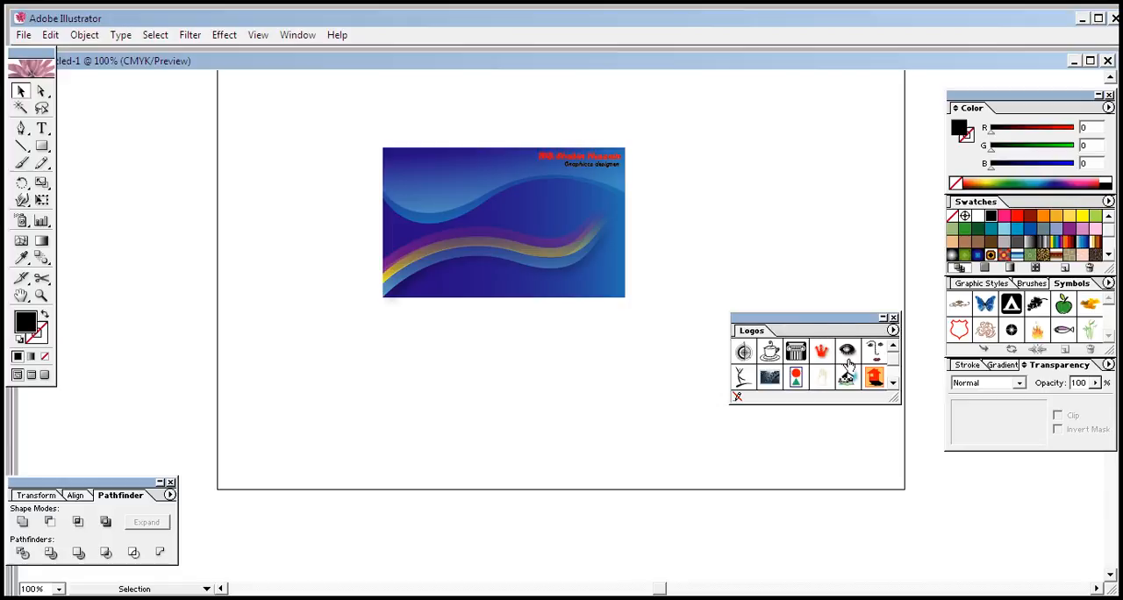
left_click(893, 371)
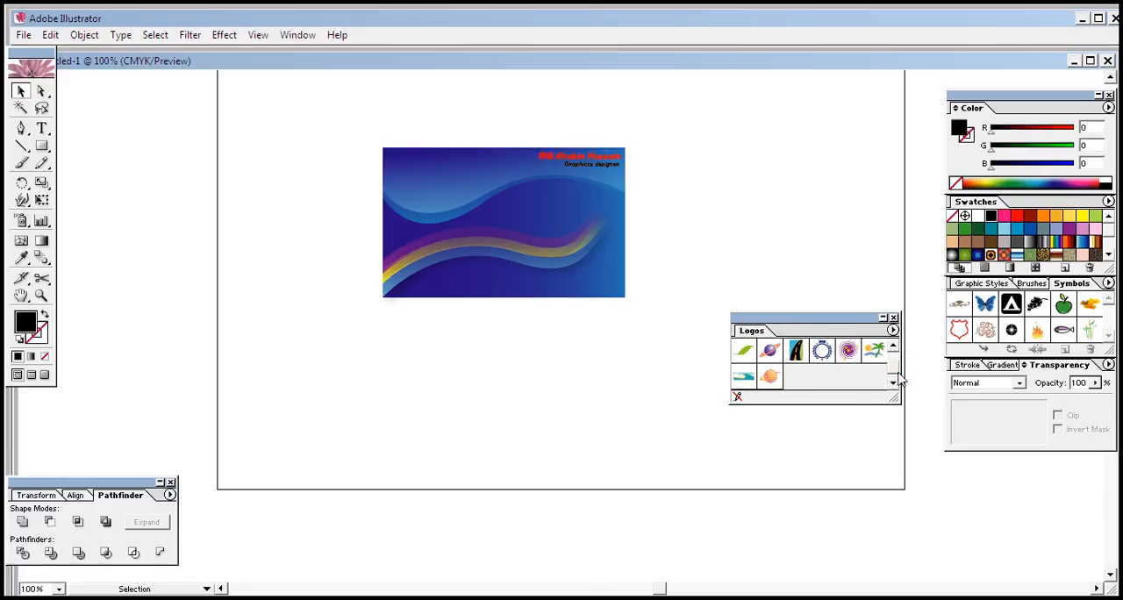
left_click_drag(770, 376, 550, 404)
left_click(606, 443)
left_click(568, 412)
left_click(553, 446)
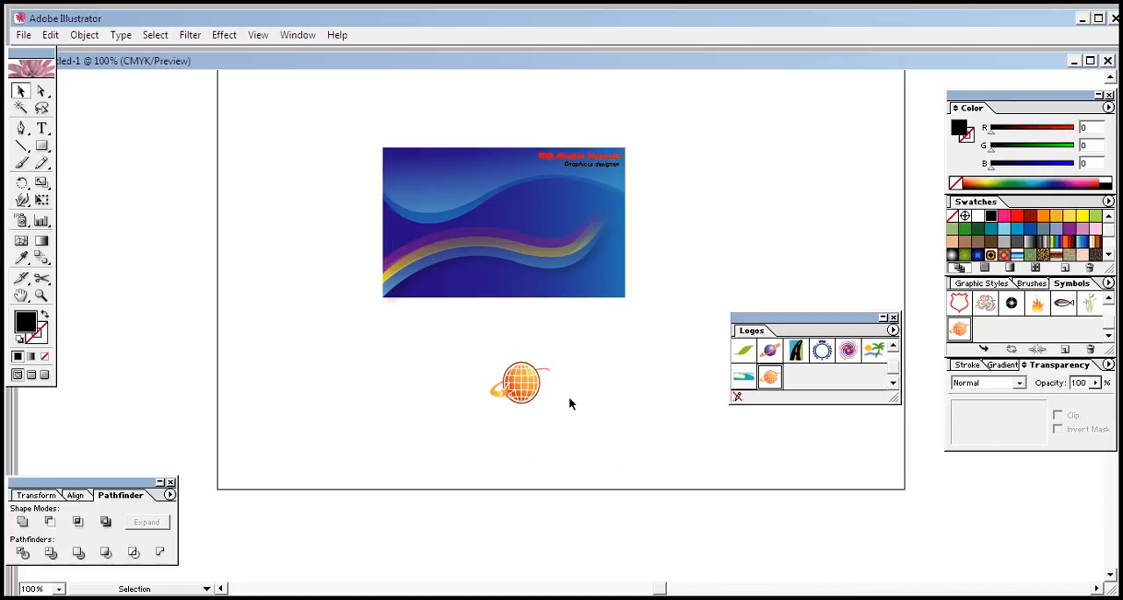
Step: Enlarge the globe logo slightly and place it in the upper-left corner of the card
left_click(516, 399)
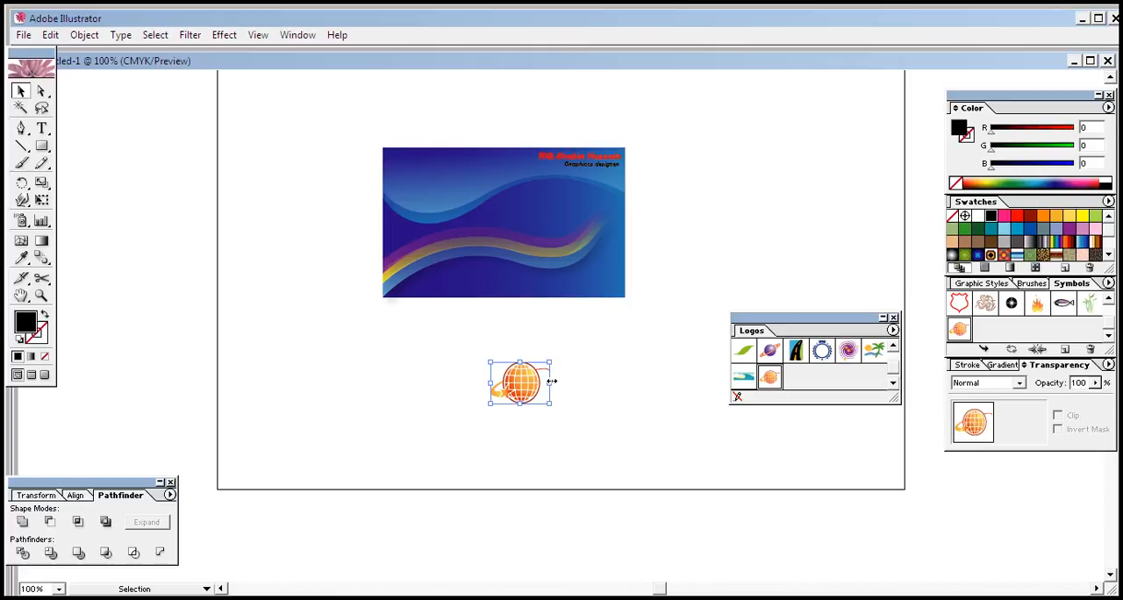
left_click_drag(537, 386, 438, 179)
left_click(456, 111)
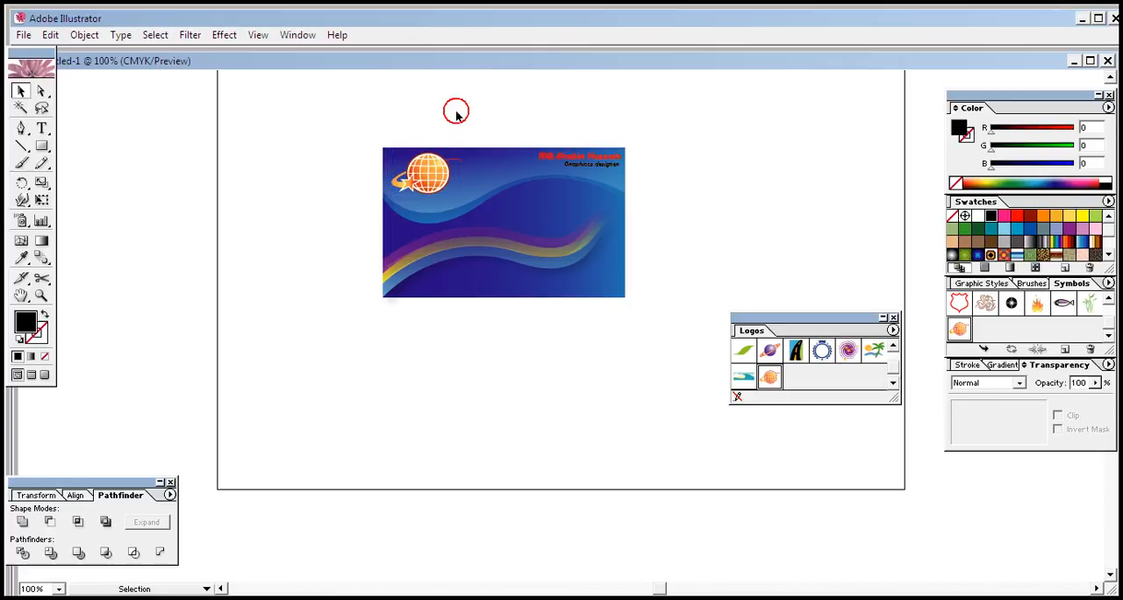
Step: Apply a Multiply drop shadow to the globe logo with 40% opacity, 7 px X offset, 5 px Y offset and 5 px blur
left_click(430, 191)
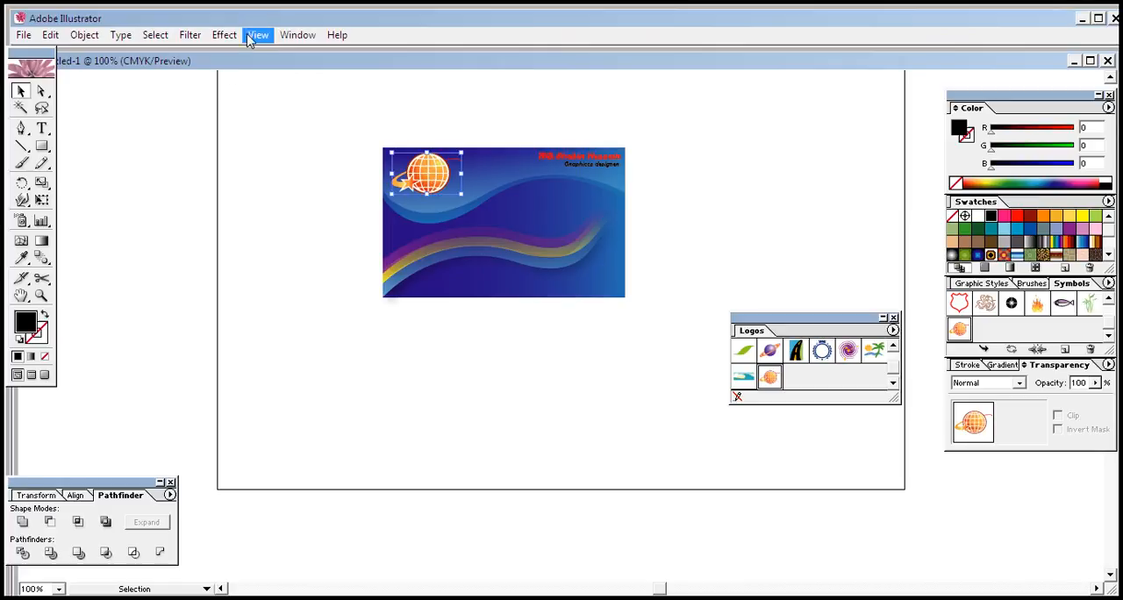
left_click(224, 36)
mouse_move(296, 206)
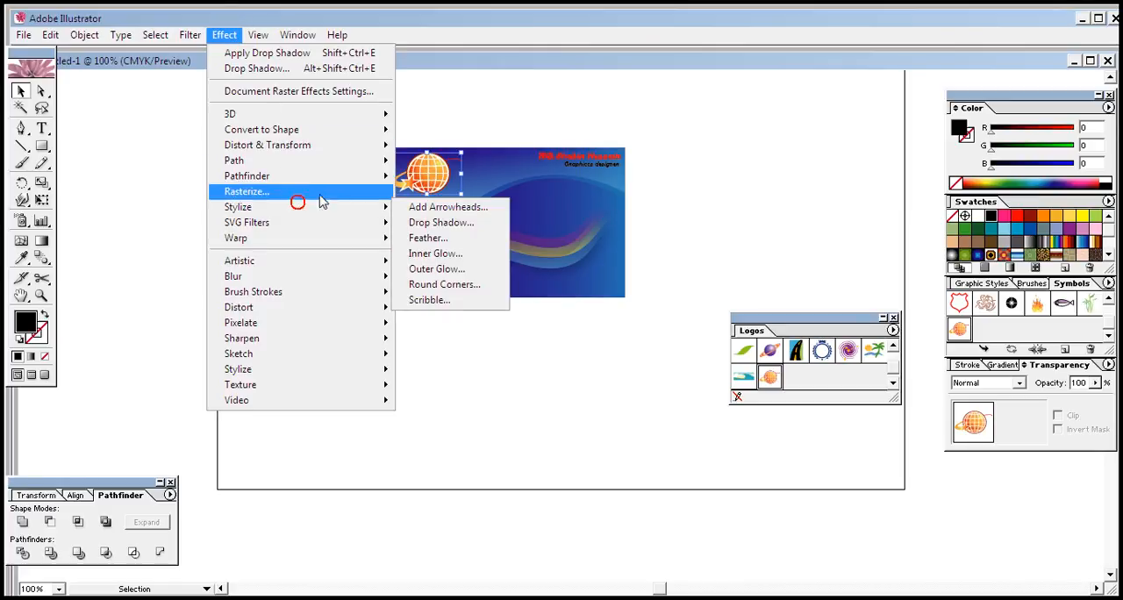
left_click(418, 224)
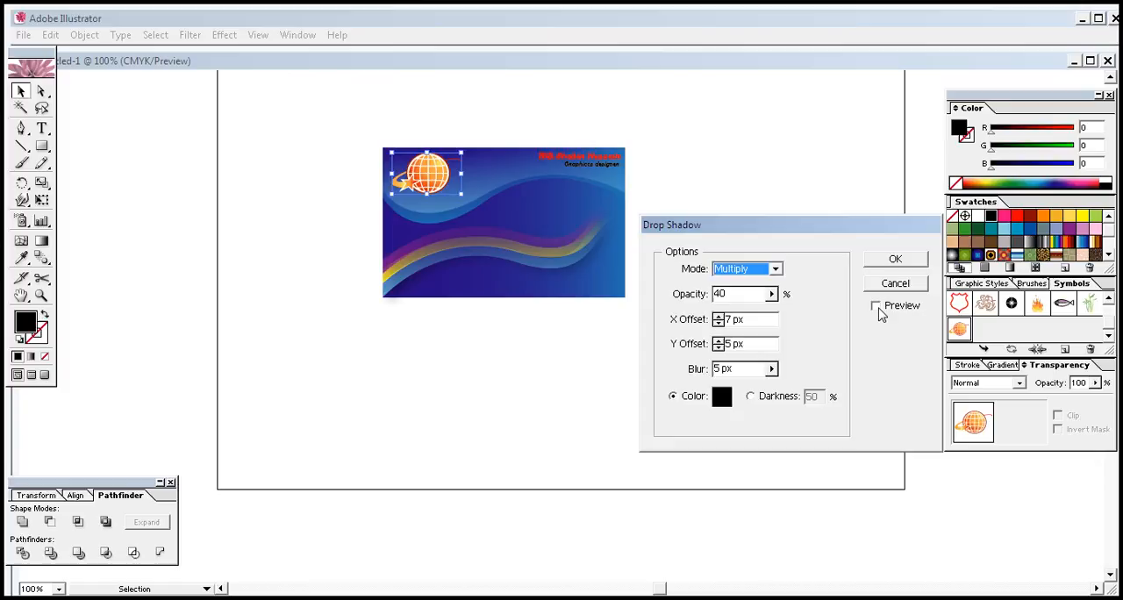
left_click(875, 306)
left_click(893, 259)
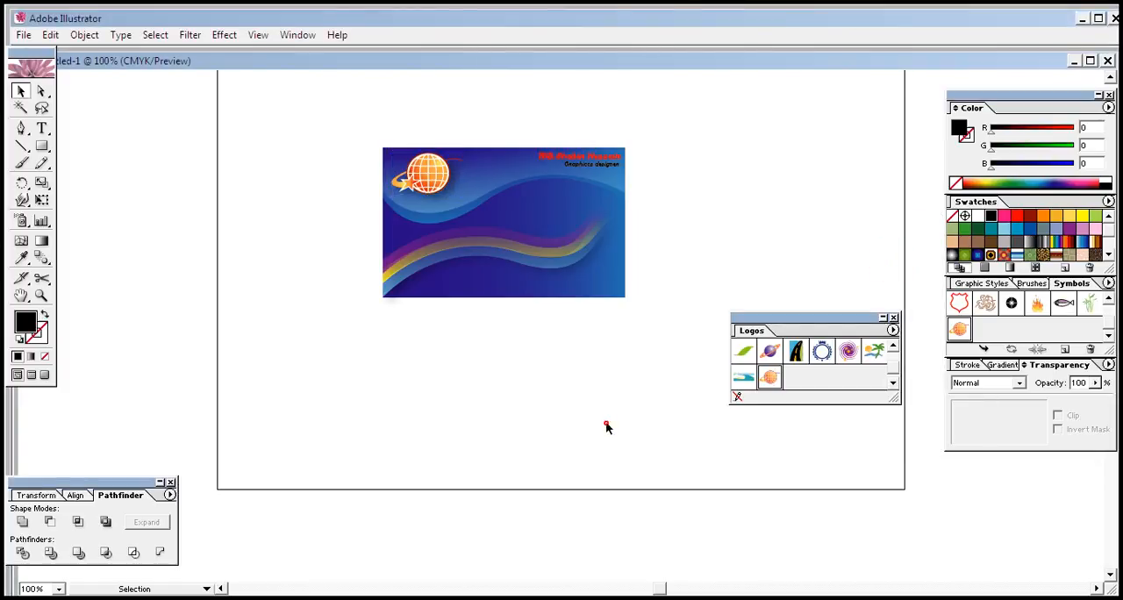
left_click(654, 323)
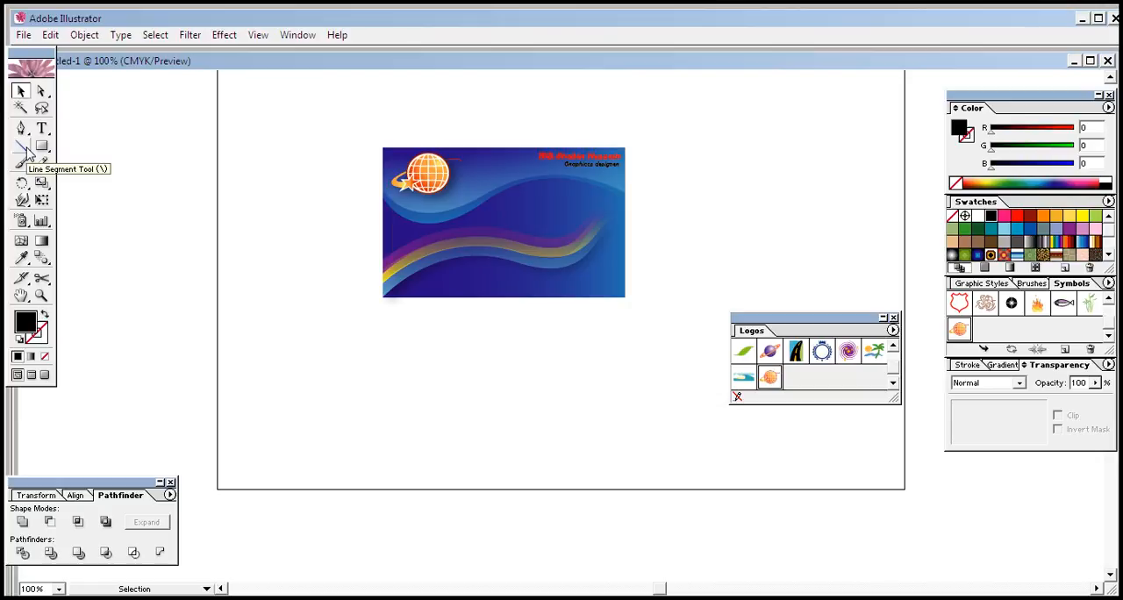
Step: Add the text "Adress" on the empty artboard below the card
left_click(41, 128)
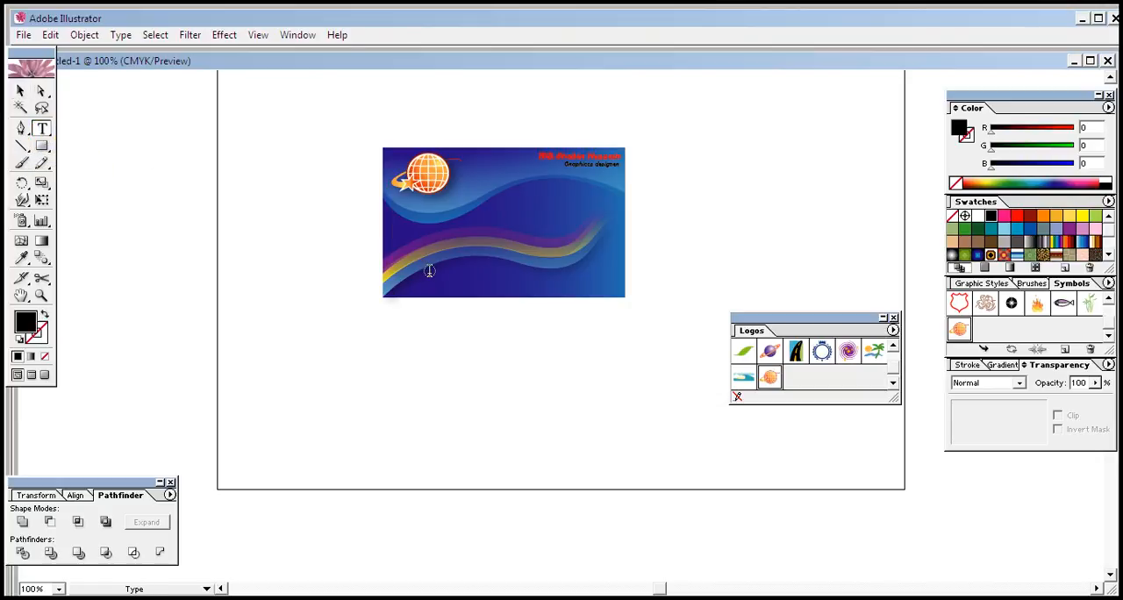
left_click(433, 273)
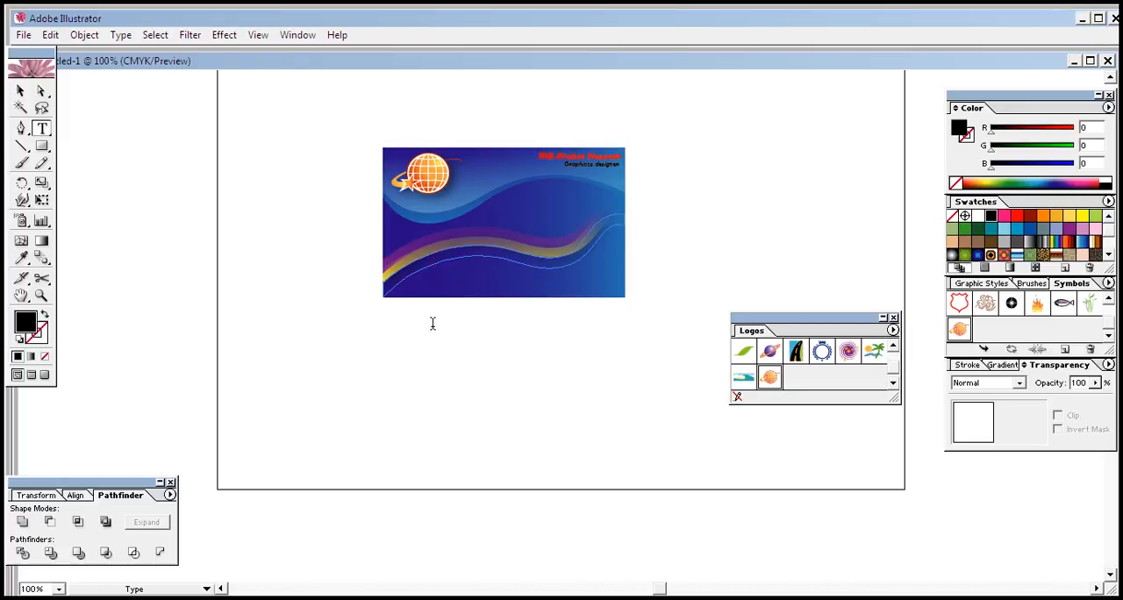
left_click(402, 355)
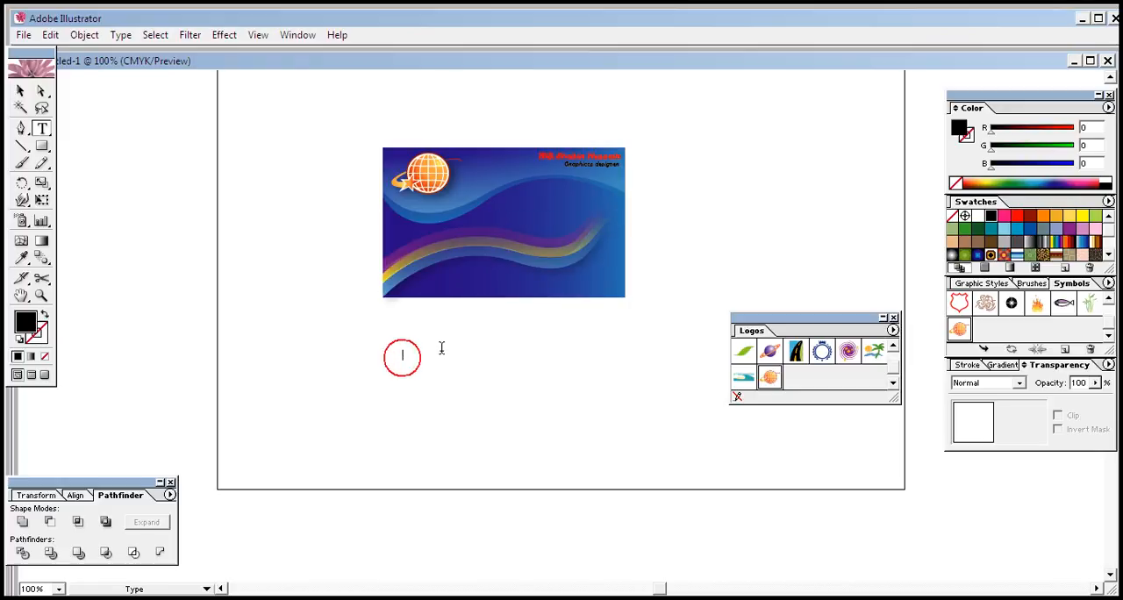
type("G")
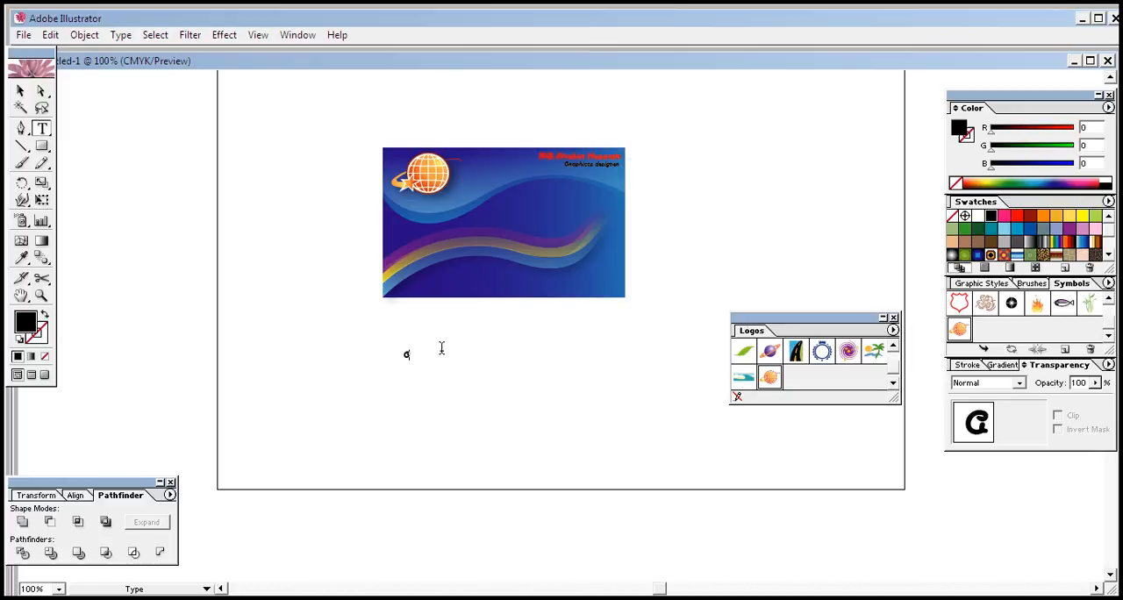
type("ddre")
key("BackSpace")
key("BackSpace")
key("BackSpace")
type("ress")
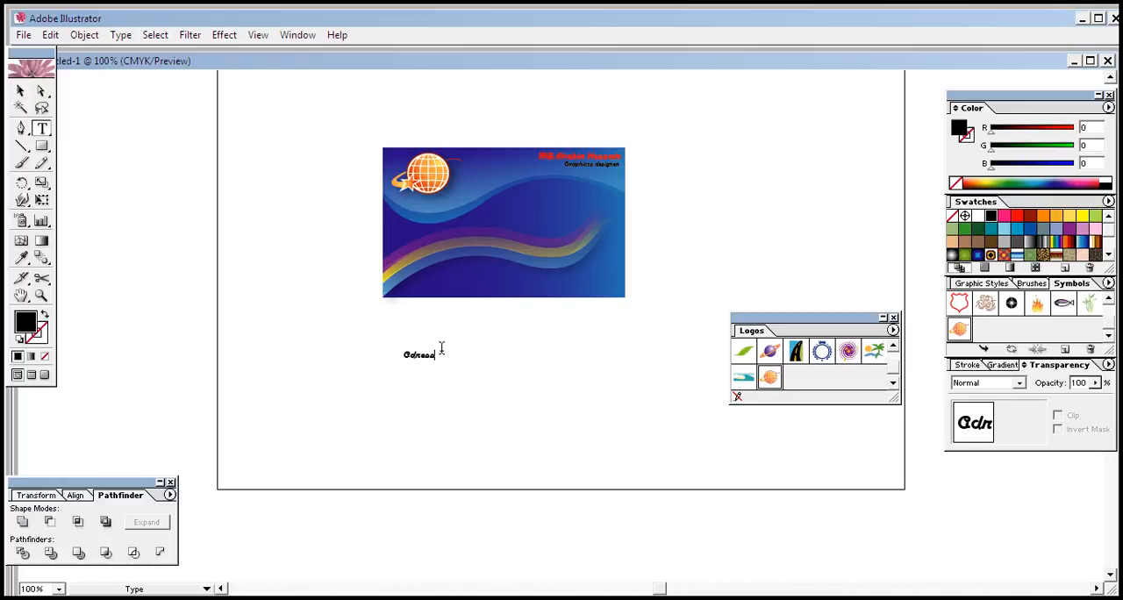
Step: Change the font of the "Adress" text to Aparajita Regular
left_click_drag(434, 360, 394, 356)
right_click(428, 360)
mouse_move(466, 411)
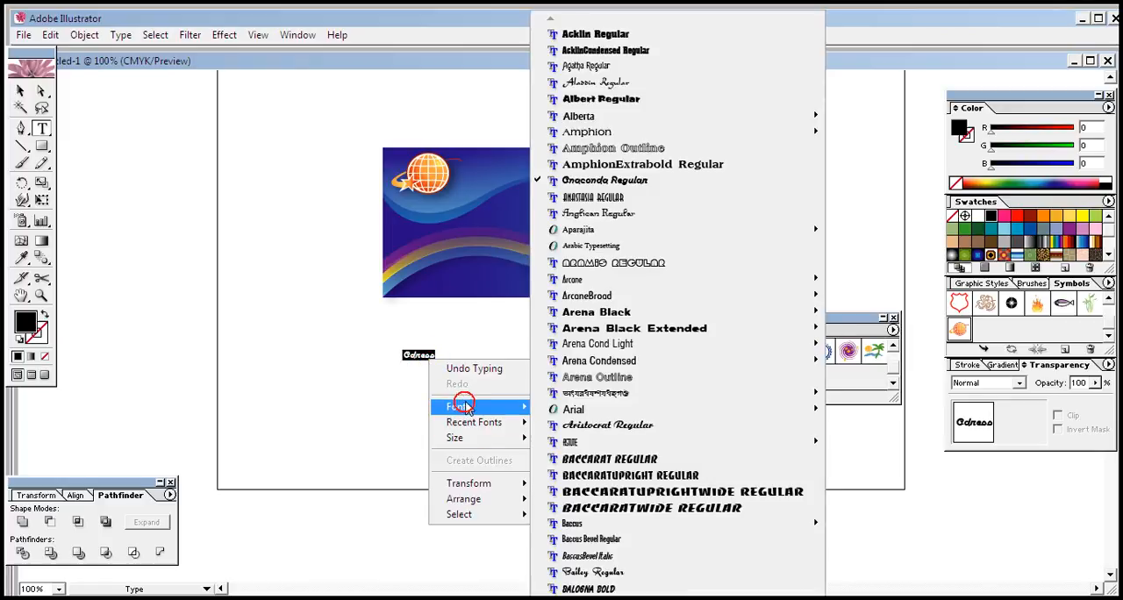
mouse_move(593, 235)
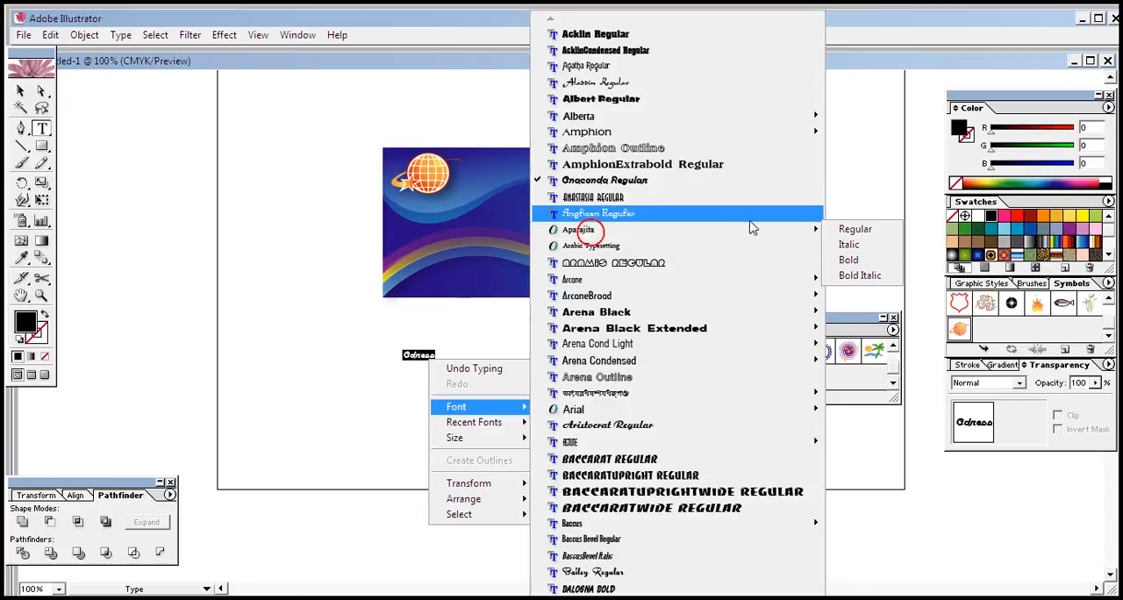
left_click(852, 229)
left_click(21, 90)
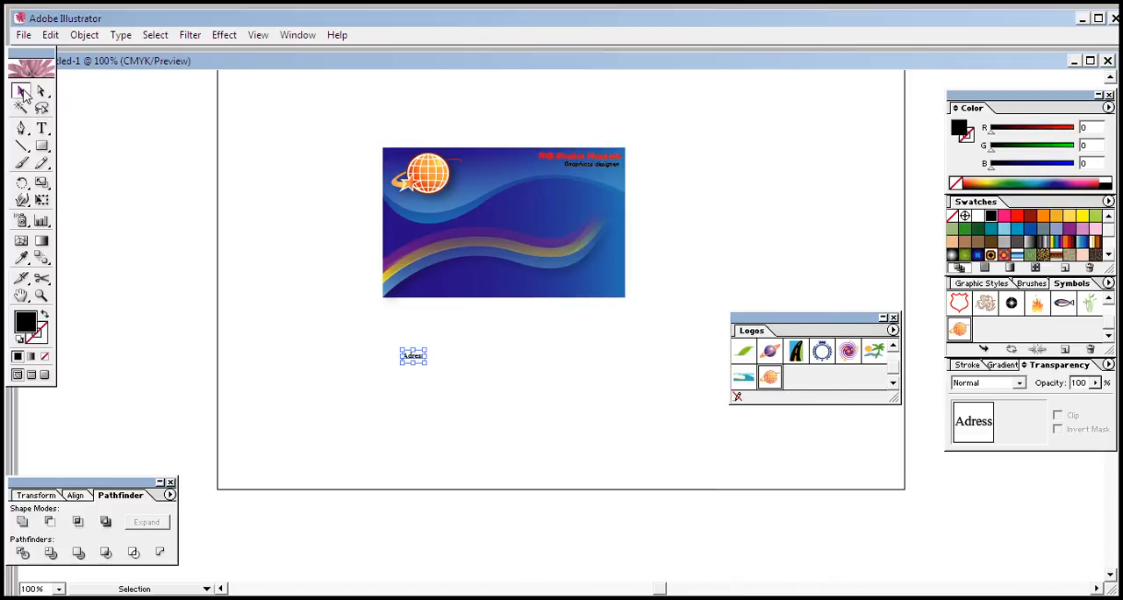
double_click(20, 91)
left_click(629, 273)
left_click(447, 444)
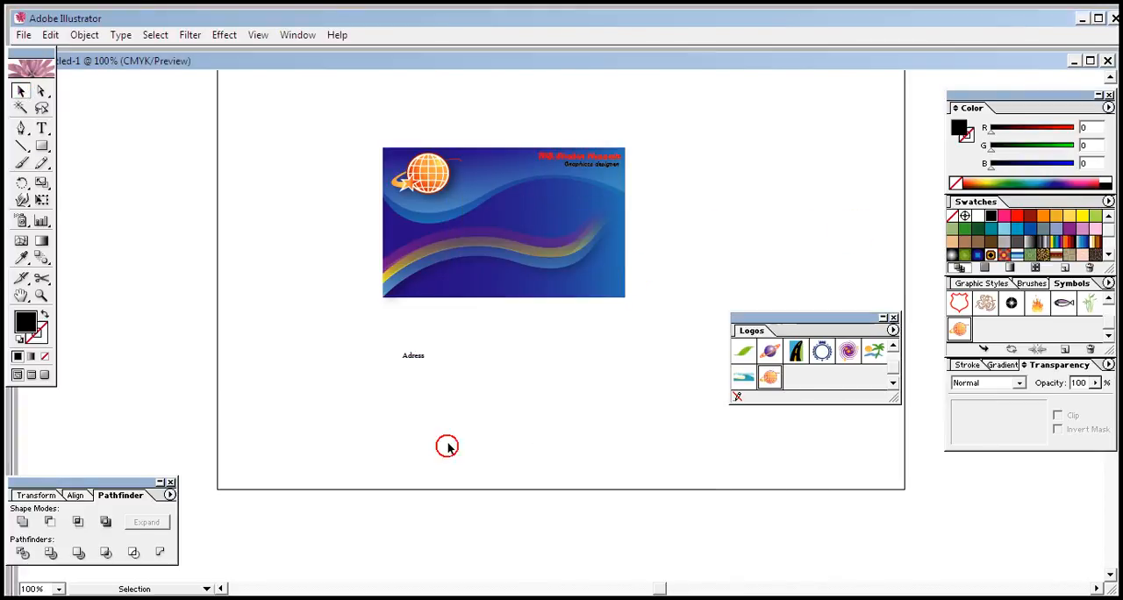
Step: Move the "Adress" text onto the lower-left part of the card, below the colored bands, and convert it to outlines
left_click_drag(413, 356, 429, 279)
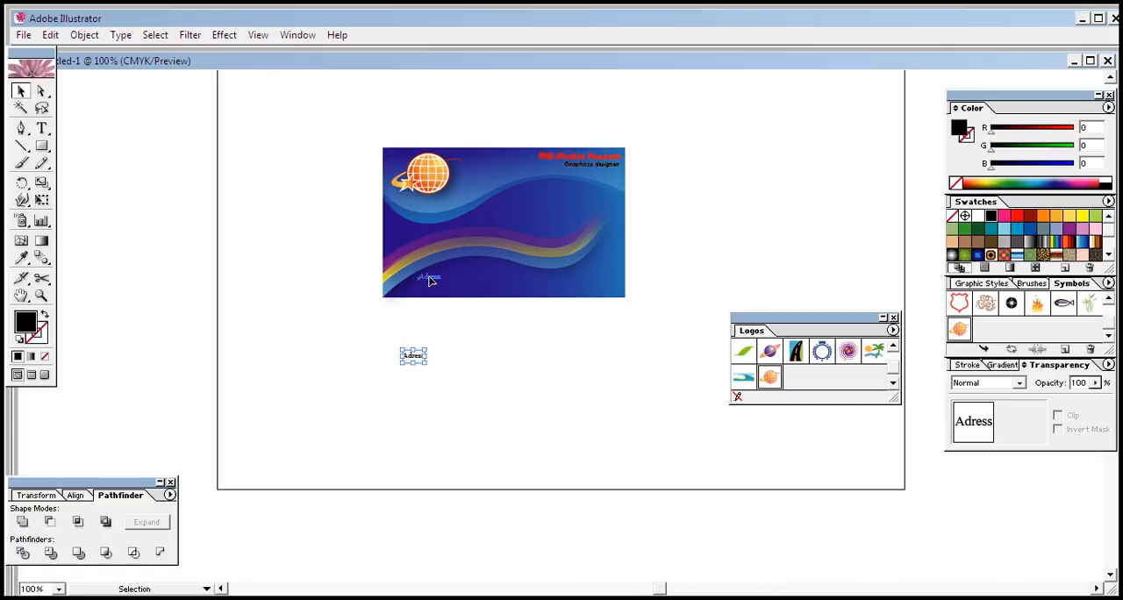
left_click(436, 359)
left_click(428, 279)
right_click(429, 279)
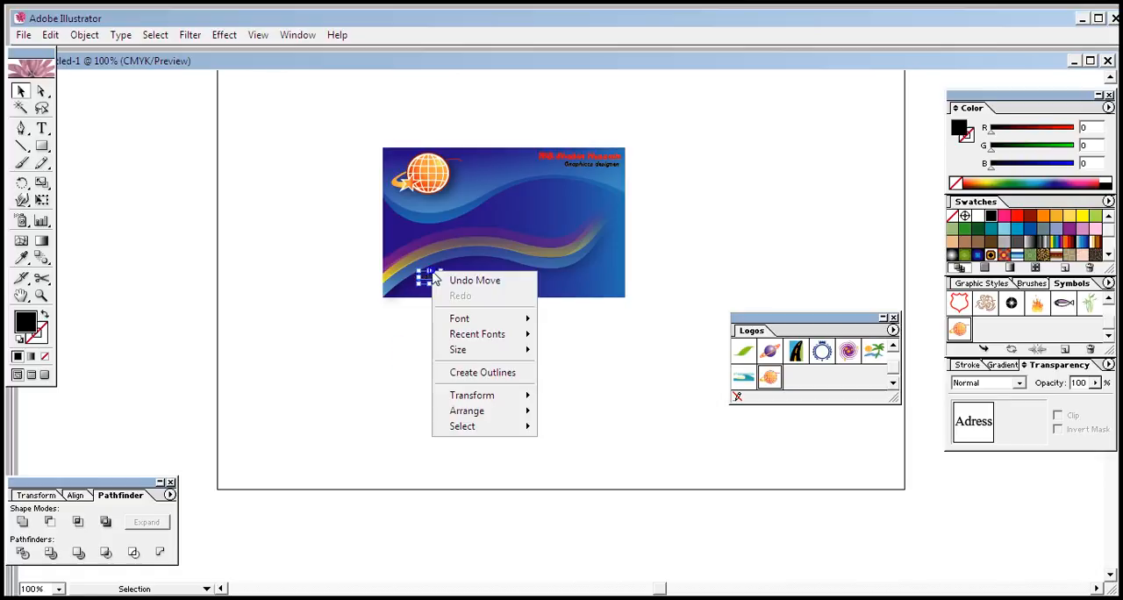
left_click(478, 374)
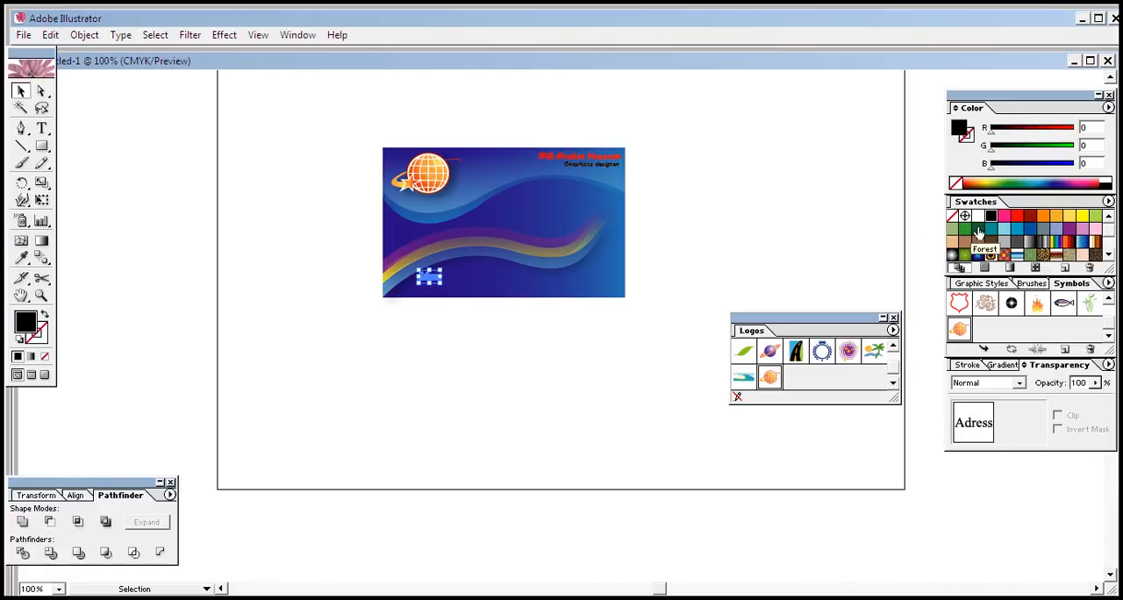
Step: Try a green fill on the outlined "Adress" text, and recolor it white
left_click(965, 228)
left_click(429, 421)
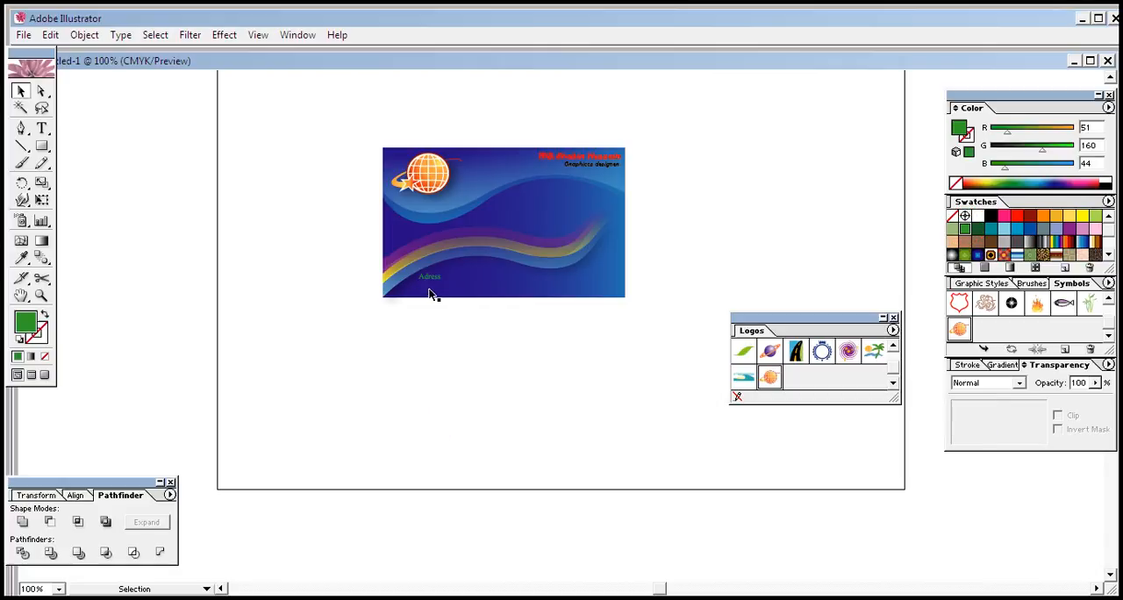
left_click(424, 276)
left_click(976, 215)
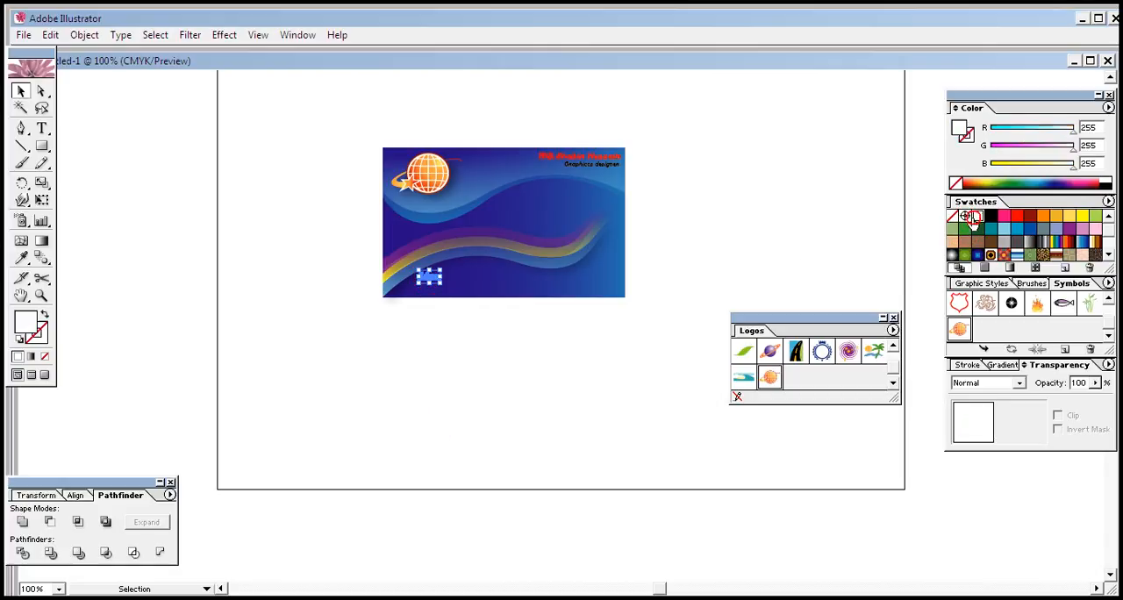
left_click(499, 433)
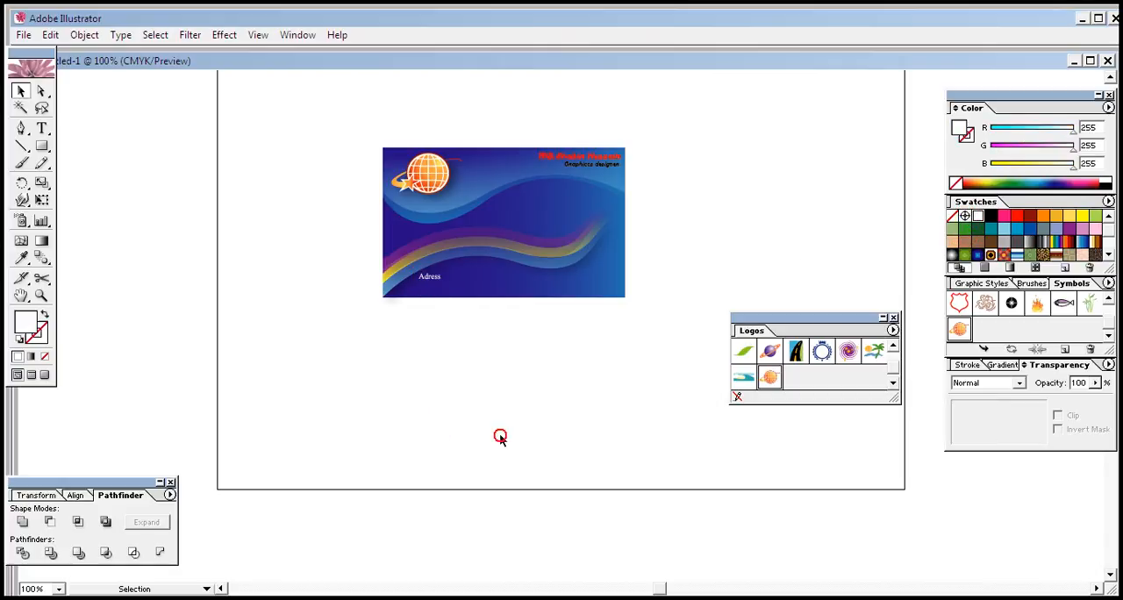
left_click(432, 274)
left_click(453, 384)
Step: Add the text "email:" on the artboard below and to the left of the card
left_click(42, 128)
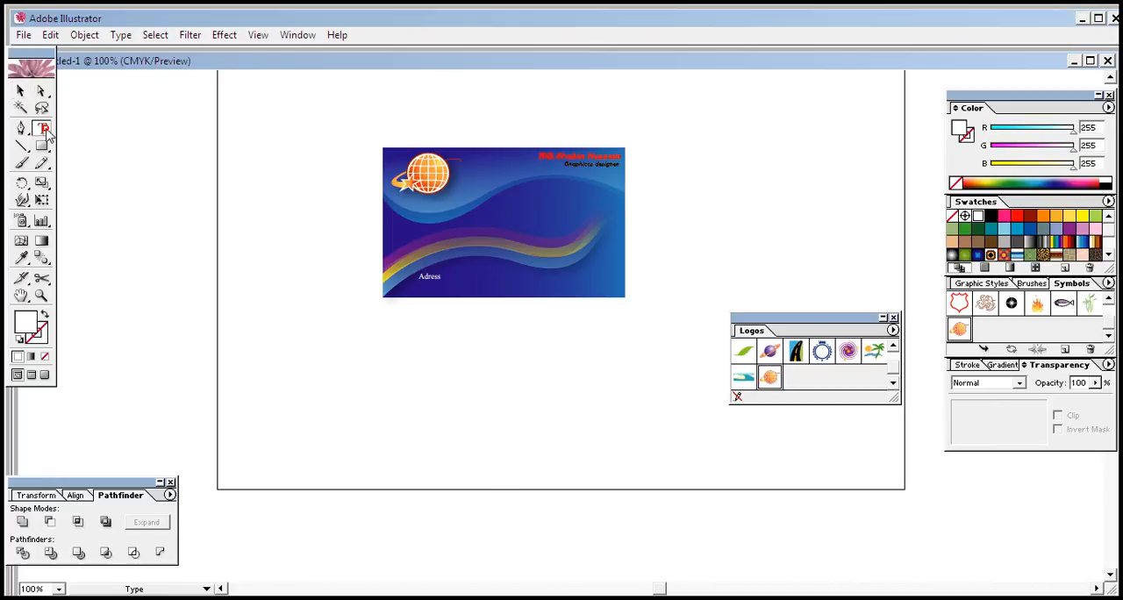
left_click(300, 375)
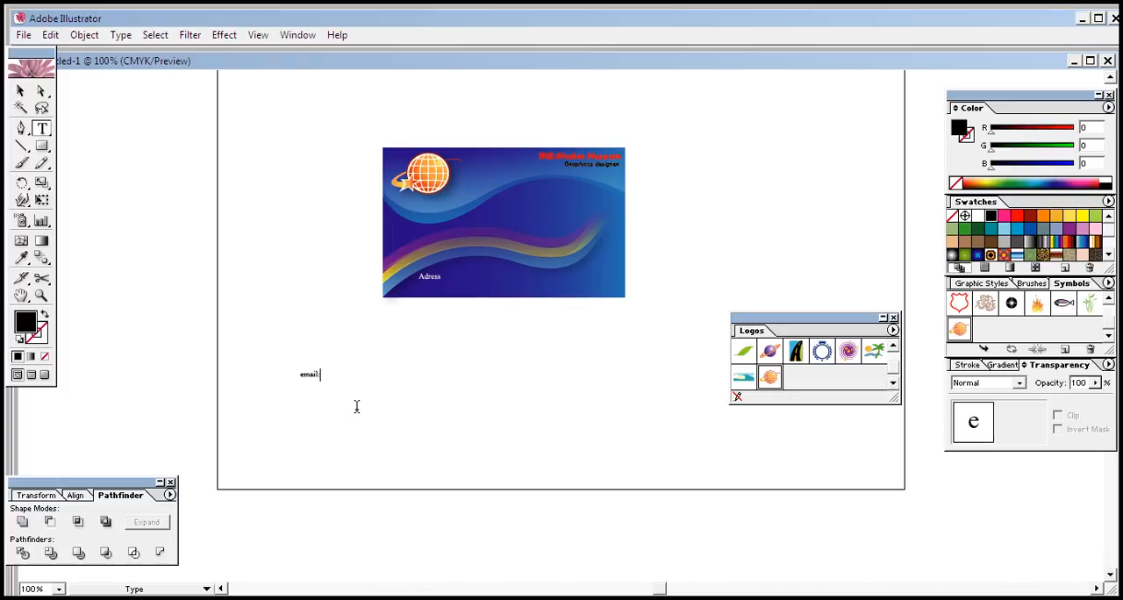
type("email:")
right_click(316, 380)
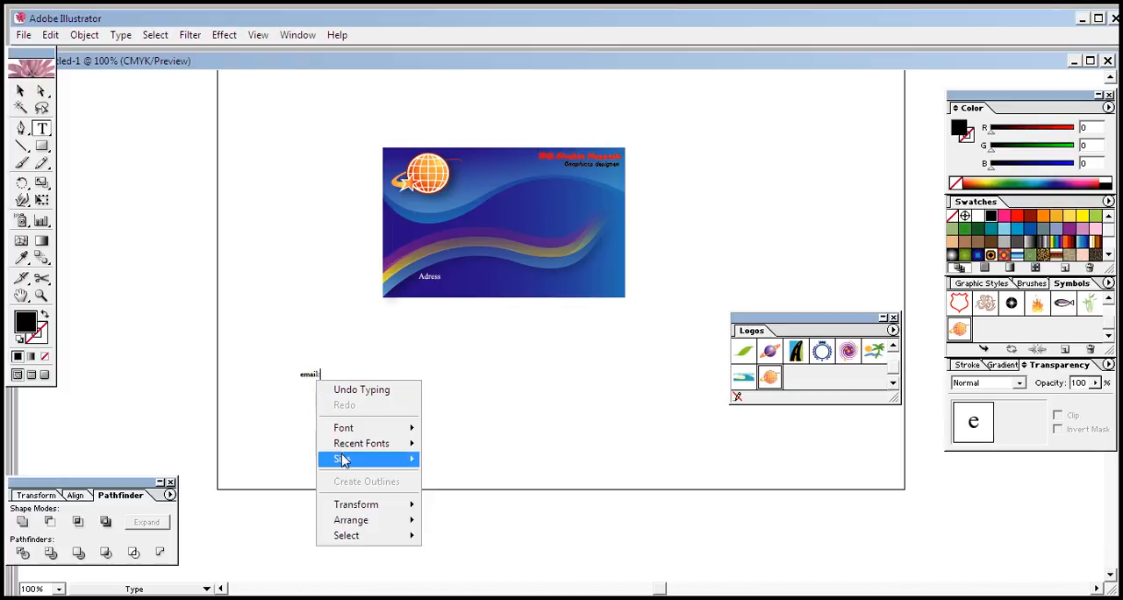
left_click(15, 98)
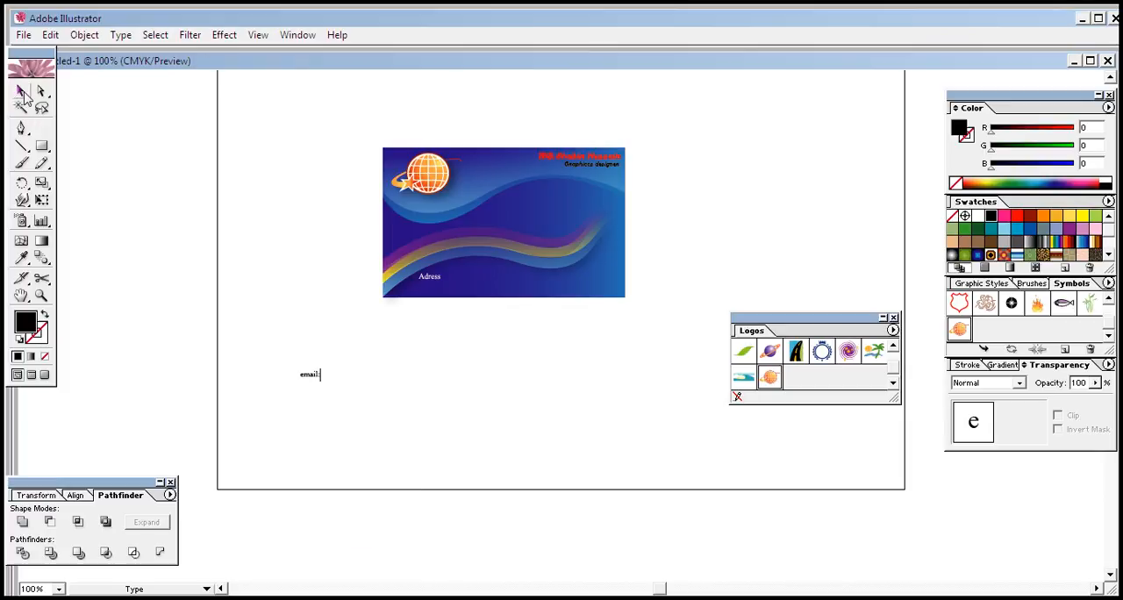
left_click(20, 92)
Step: Convert the "email:" text to outlines and place it directly beneath "Adress" on the card
right_click(307, 376)
left_click(307, 375)
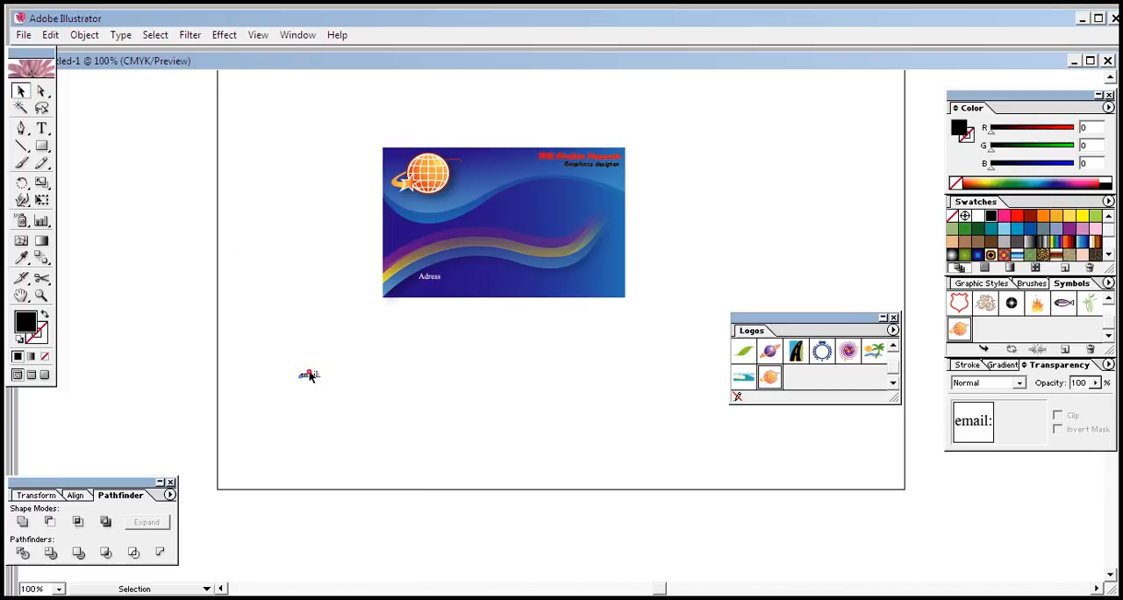
right_click(307, 372)
left_click(365, 474)
left_click(352, 456)
left_click(317, 374)
left_click_drag(319, 374, 432, 287)
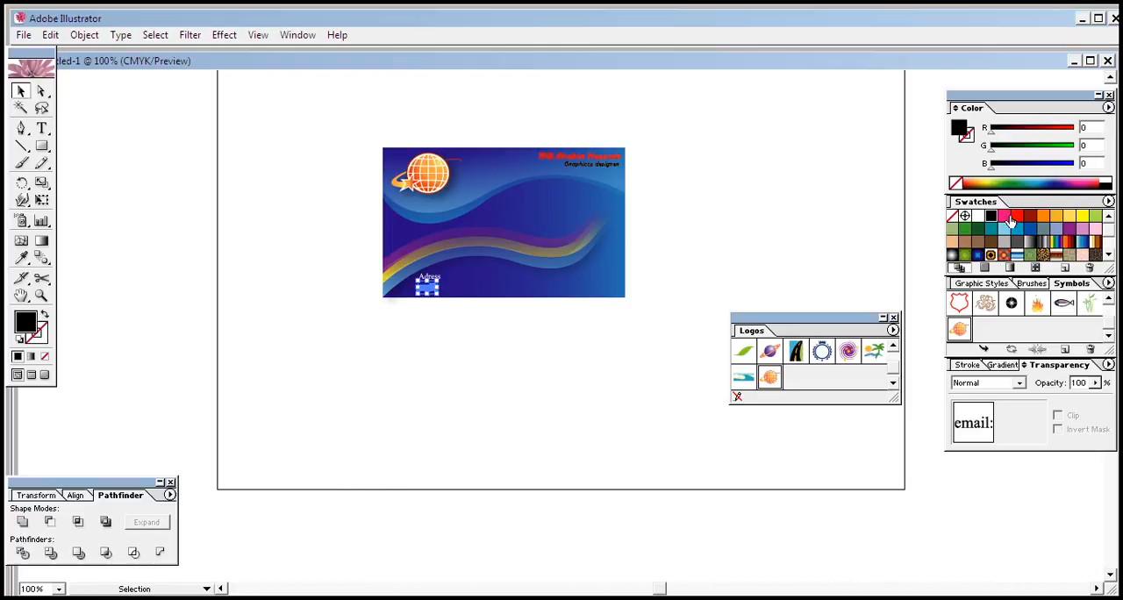
Step: Fill the outlined "email:" text with white
left_click(977, 216)
left_click(582, 359)
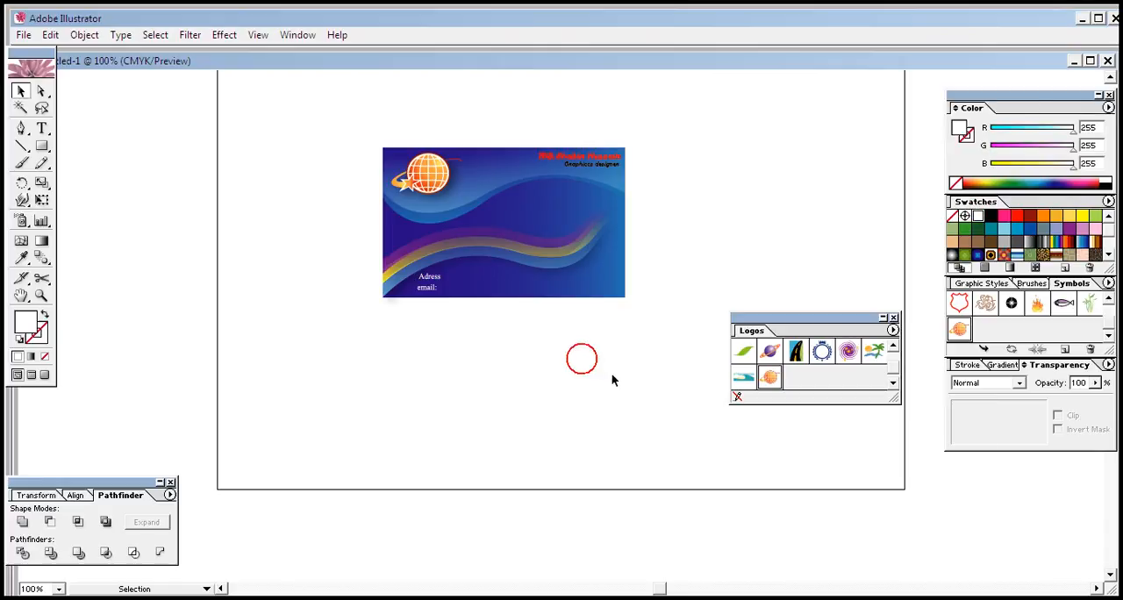
left_click(430, 296)
left_click(478, 409)
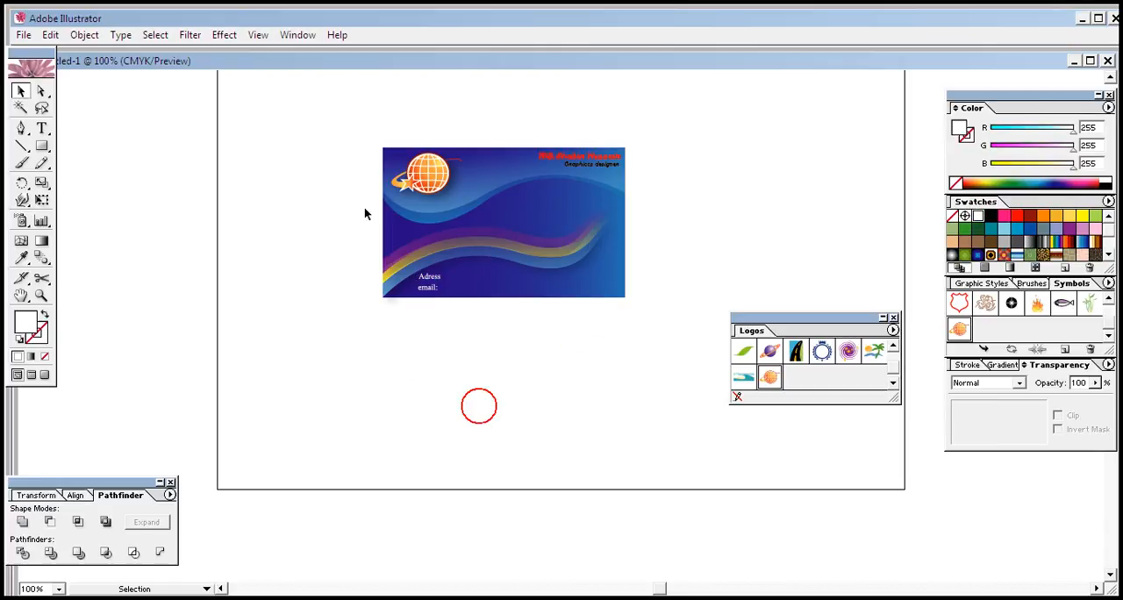
Step: Select all the card's artwork, including background, waves, logo and texts, and group it into one object
left_click_drag(351, 133, 652, 352)
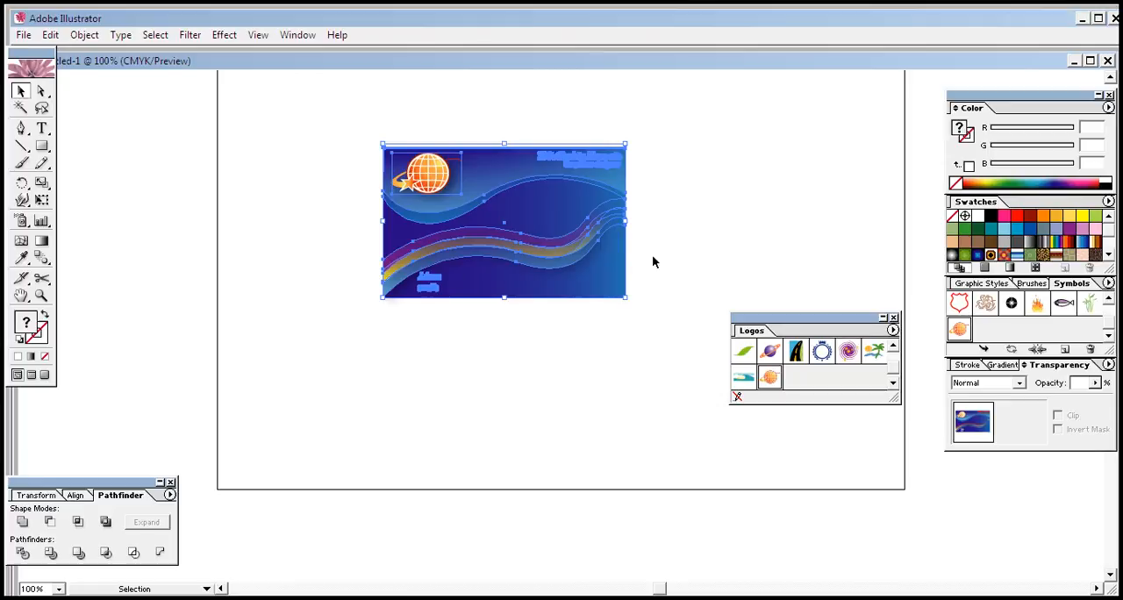
key("ctrl+g")
left_click(719, 234)
left_click(596, 261)
left_click(748, 216)
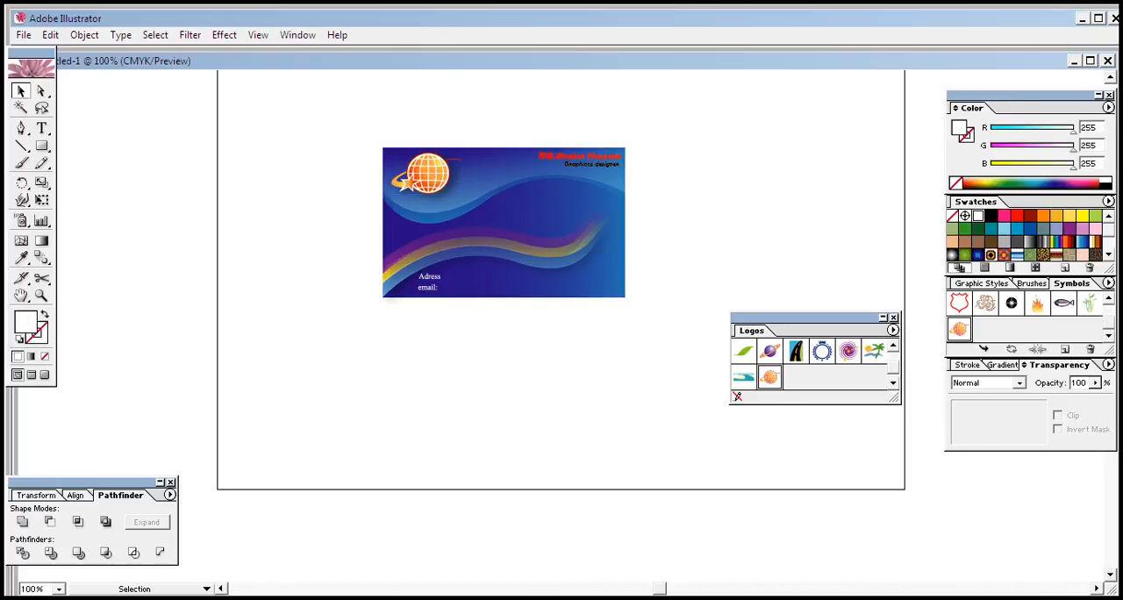